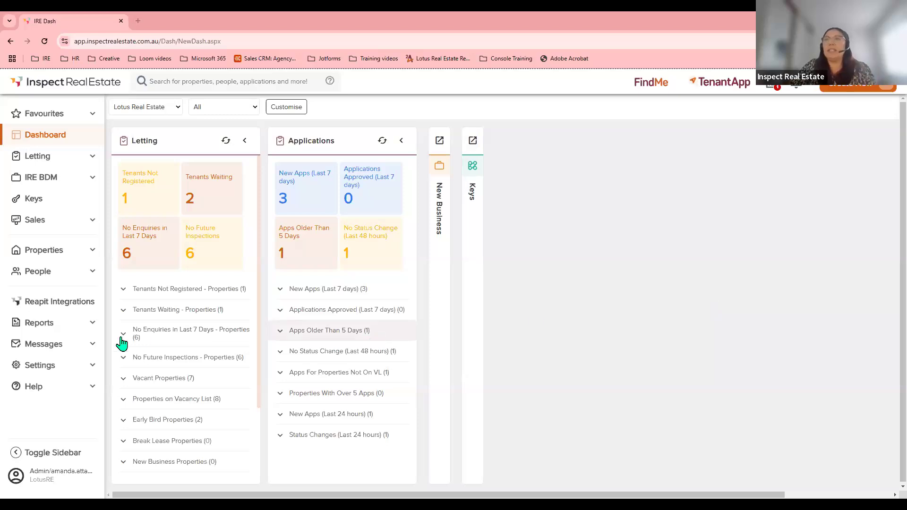
Open the Knowledge Base from the sidebar's Help section in a new browser tab.
click(37, 393)
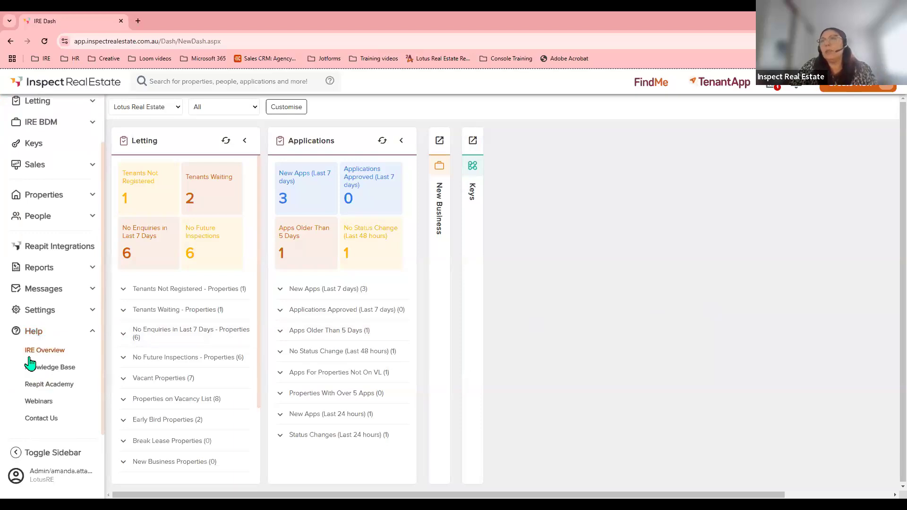
click(55, 369)
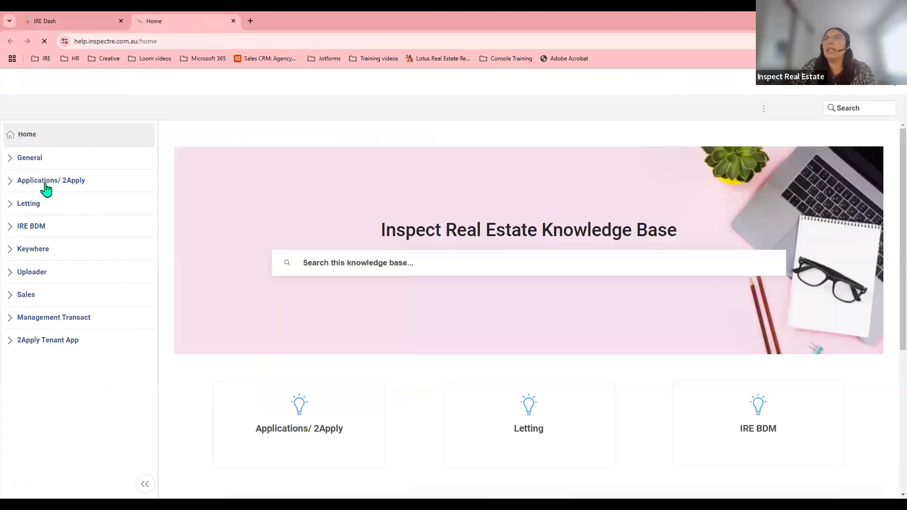
Browse the Applications/2Apply help articles, scrolling through the Settings and Reporting lists.
click(9, 187)
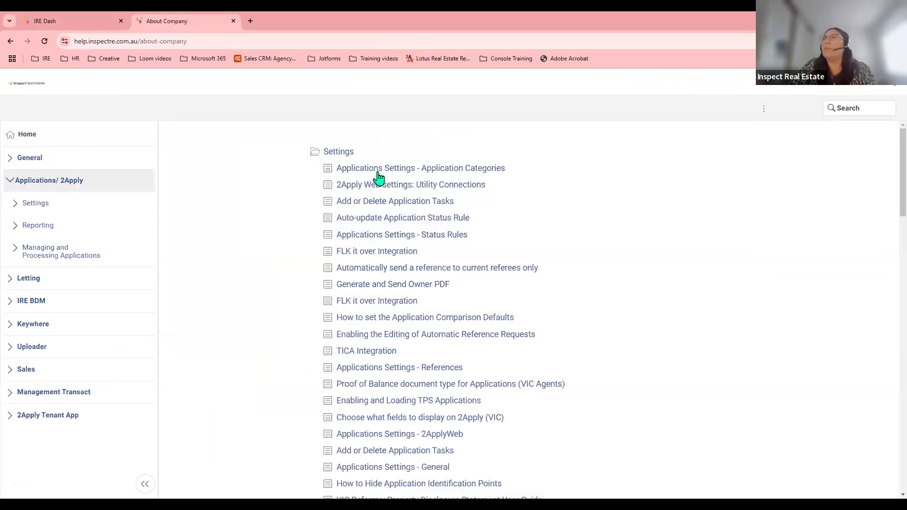
scroll(378, 250, down, 4)
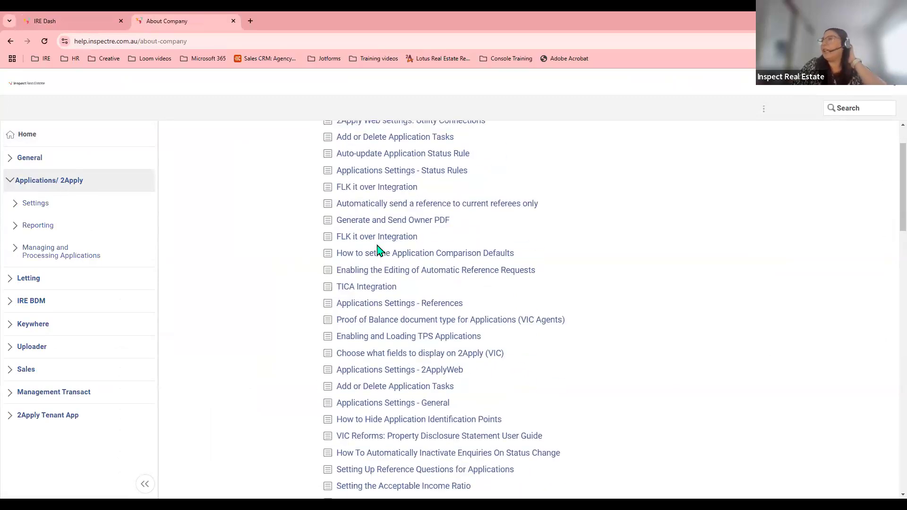
scroll(377, 250, down, 6)
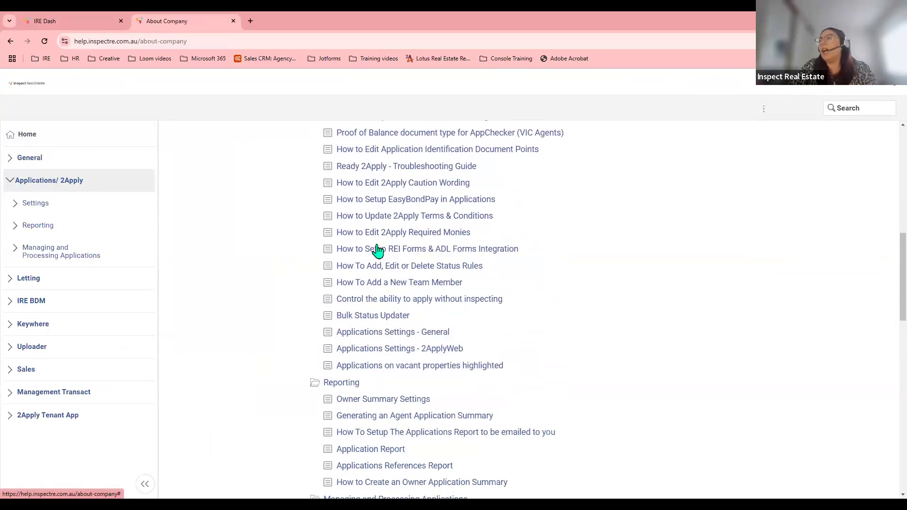
scroll(377, 250, up, 10)
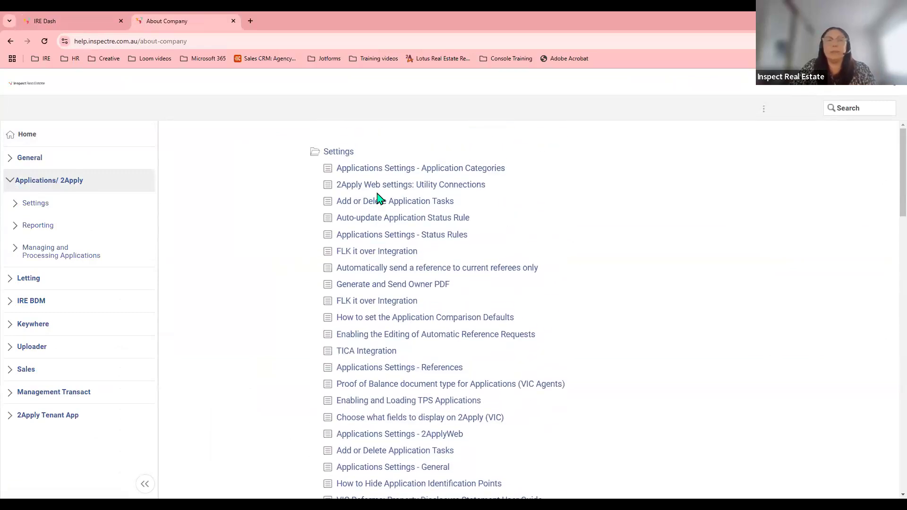
Close the Knowledge Base tab and go to Settings > Applications > General: Application Defaults.
click(234, 21)
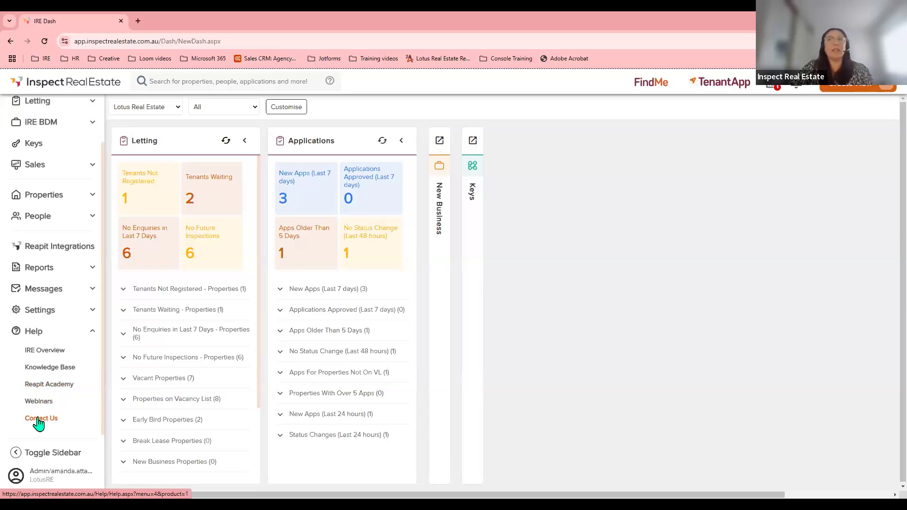
click(93, 331)
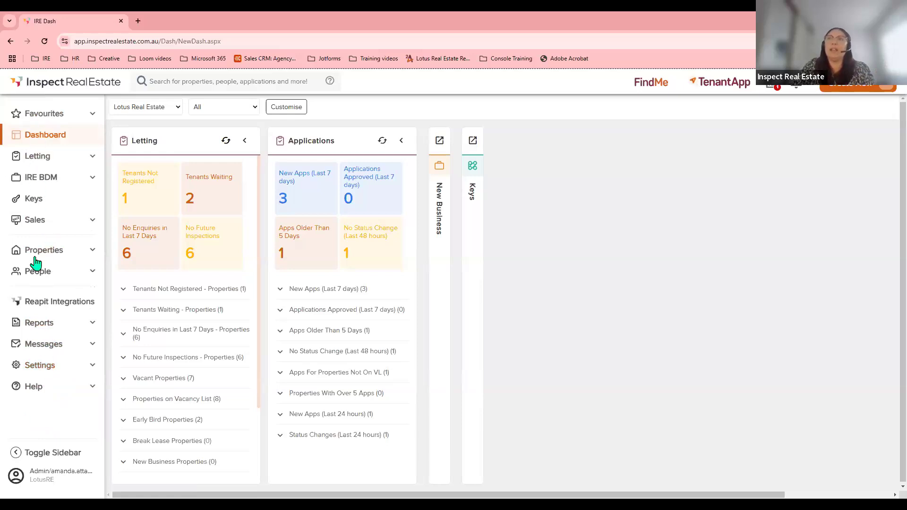
click(38, 366)
scroll(40, 374, down, 1)
click(47, 374)
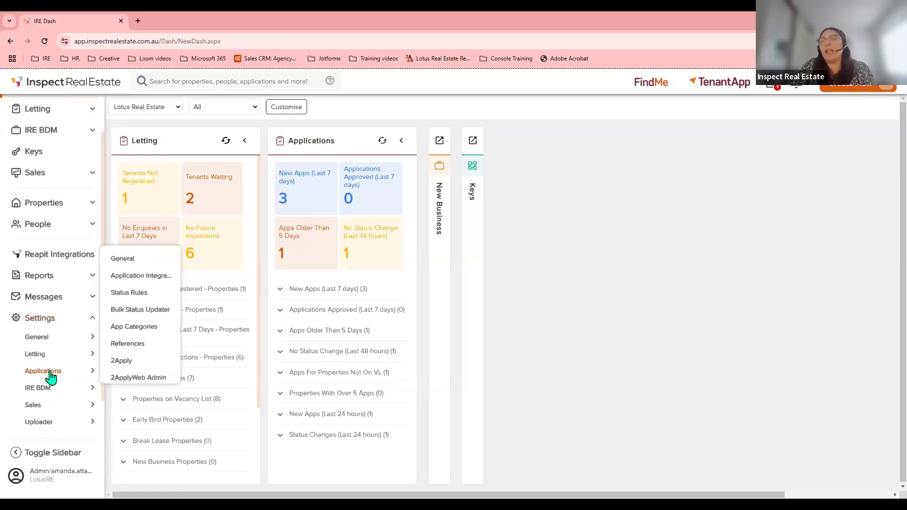
click(38, 375)
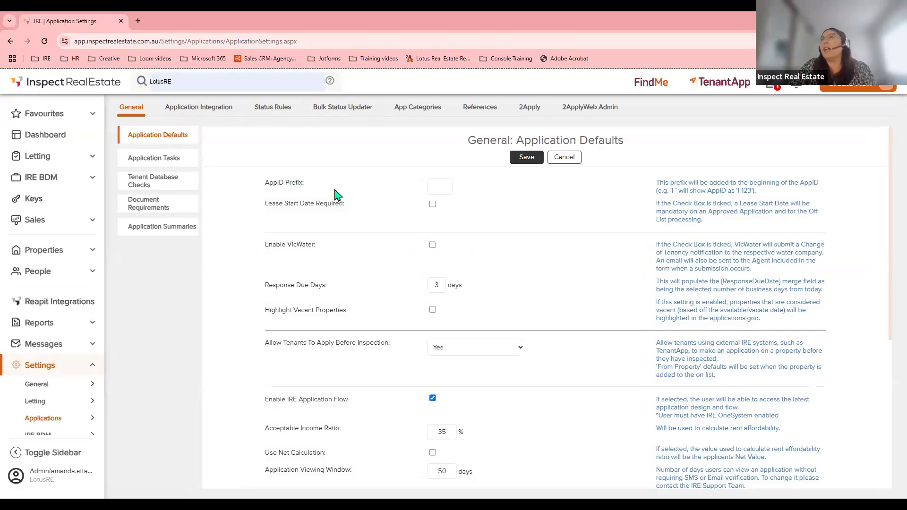
Scroll through the Application Defaults, then show the five agency-defined Application Tasks.
scroll(337, 196, down, 2)
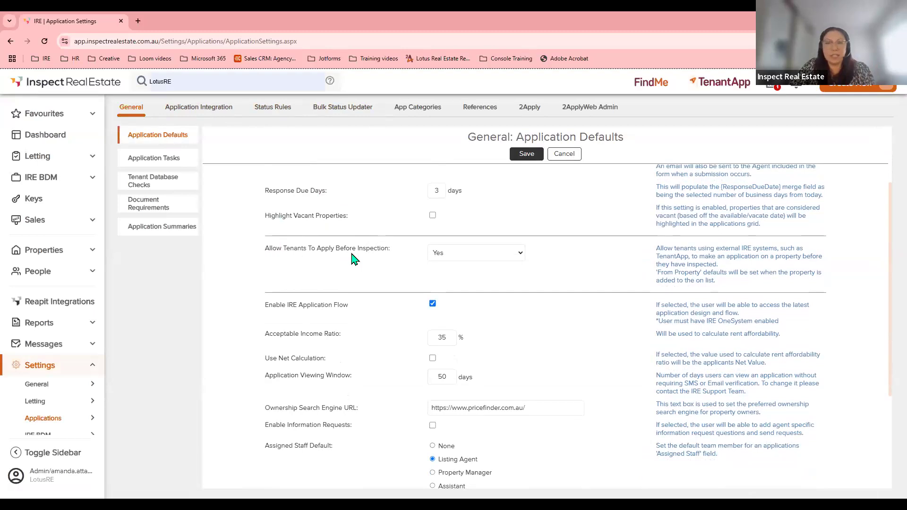
scroll(349, 257, down, 1)
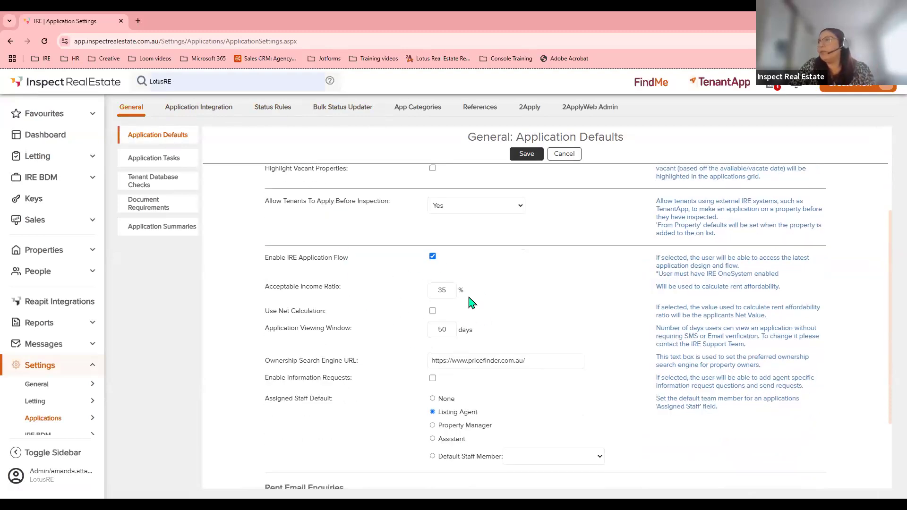
scroll(470, 300, down, 1)
scroll(425, 307, up, 1)
scroll(397, 316, up, 3)
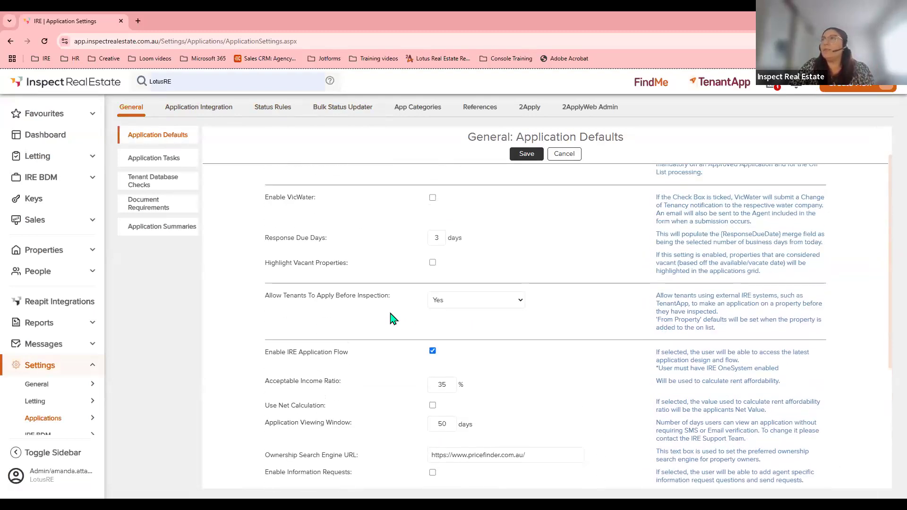
click(156, 164)
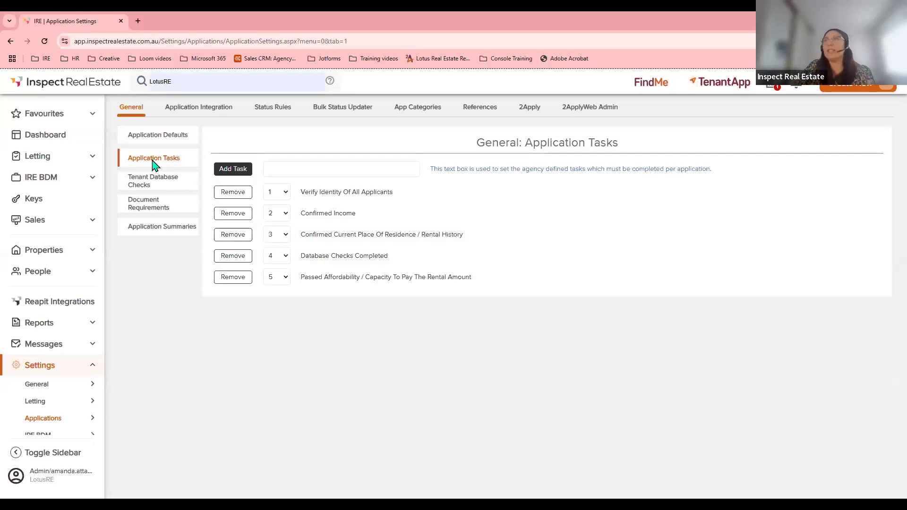
Review Tenant Database Checks and Document Requirements, ending on the Summary: PDF Events settings.
click(242, 173)
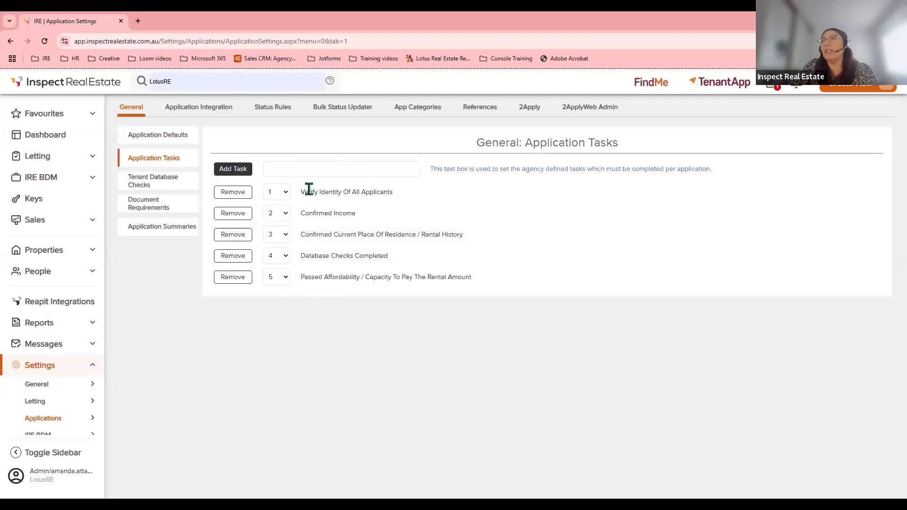
click(146, 183)
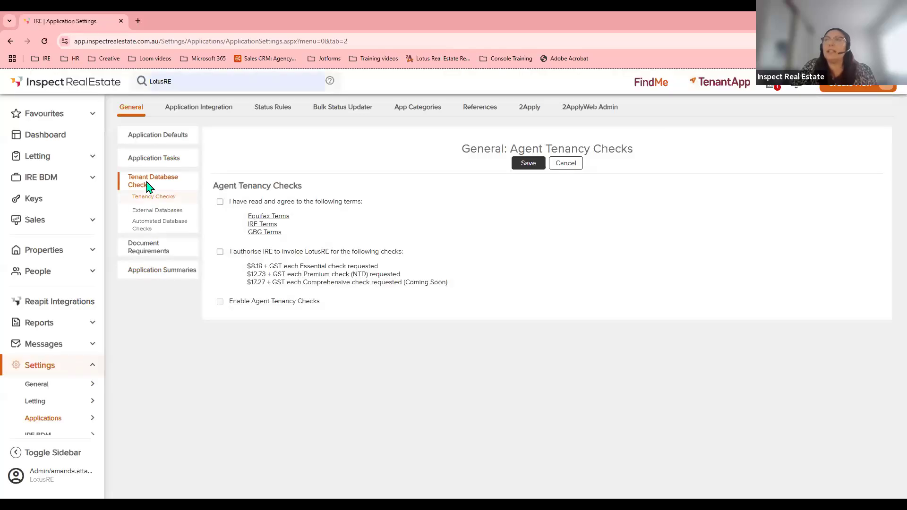
click(147, 250)
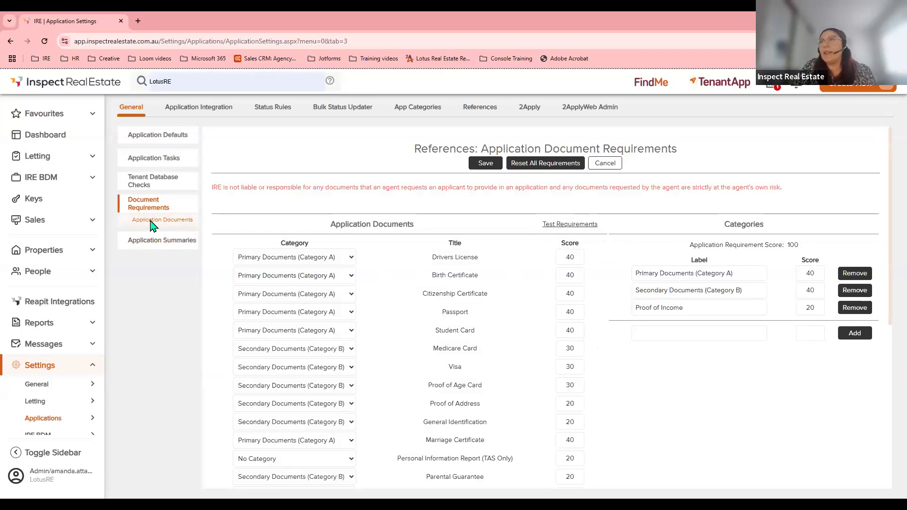
click(142, 243)
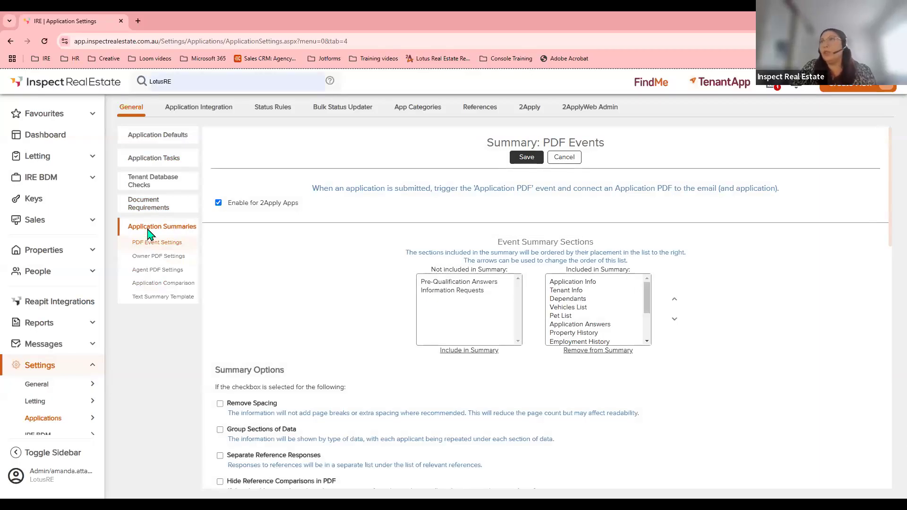
Review the Owner PDF and Application Comparison settings, then show the application Status Rules.
click(148, 257)
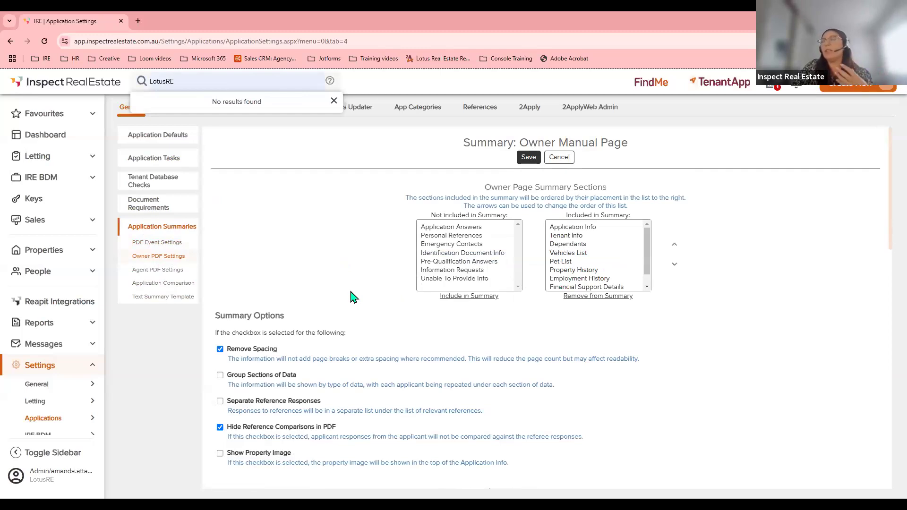
scroll(352, 295, down, 2)
scroll(629, 233, up, 2)
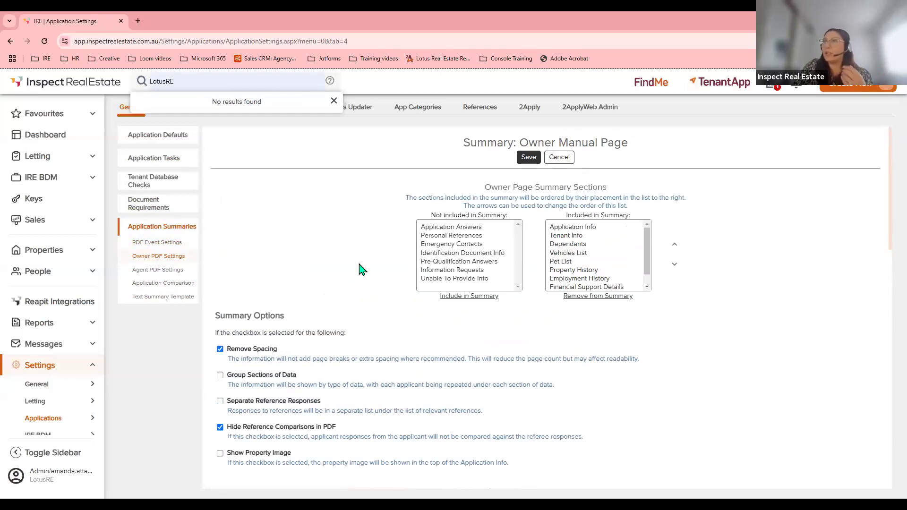
click(154, 286)
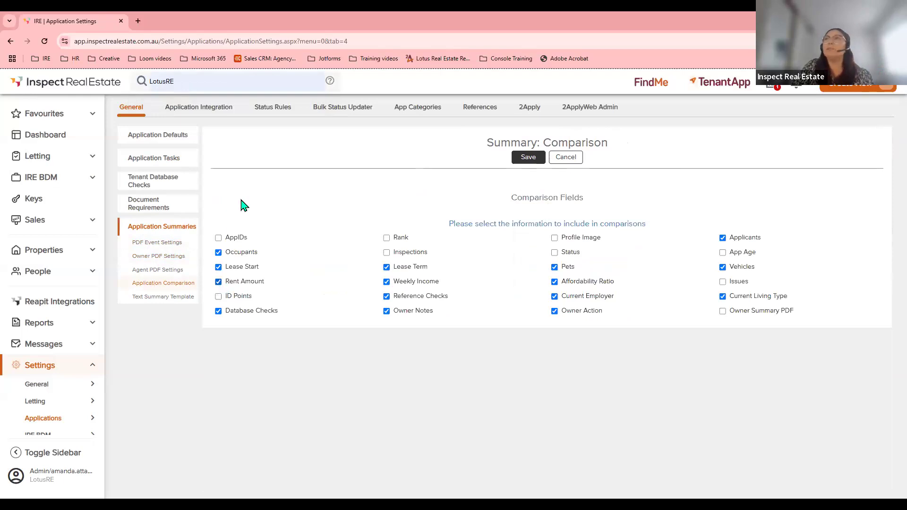
click(272, 108)
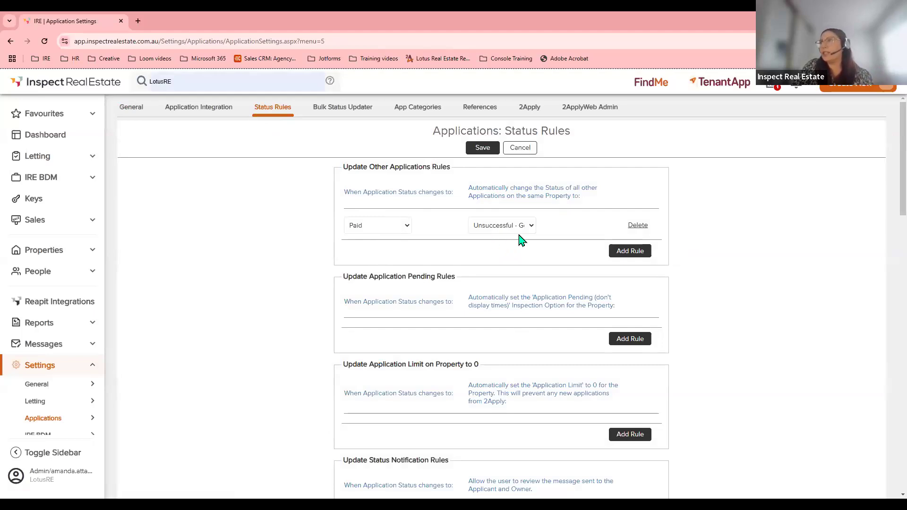
Review the automatic reference request rules and reference contacts under References.
scroll(457, 241, down, 5)
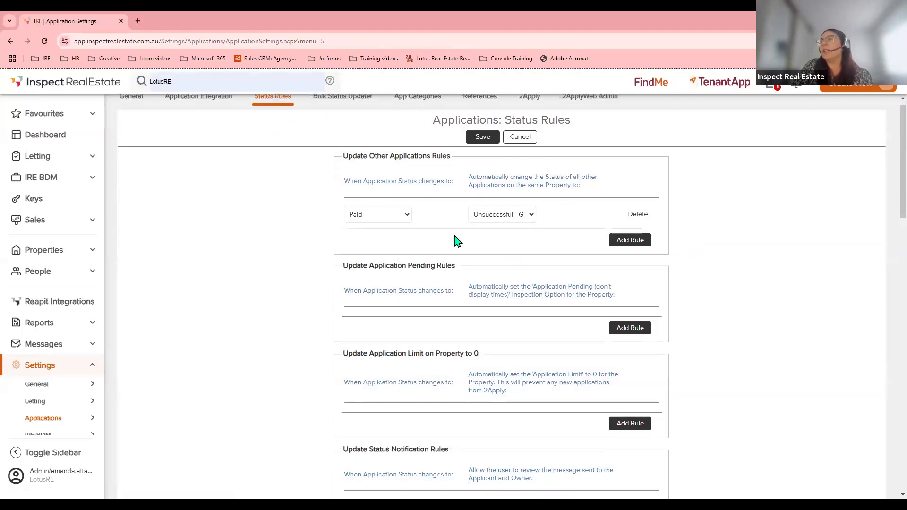
scroll(458, 241, up, 6)
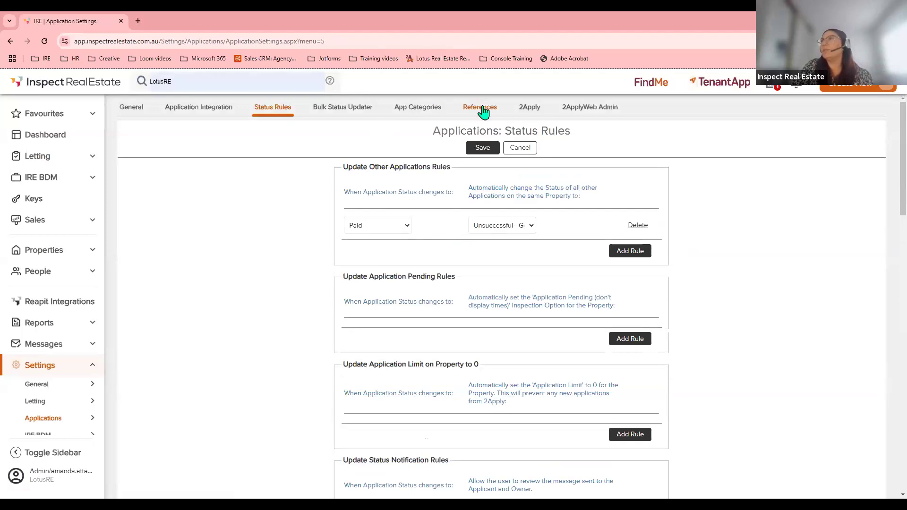
click(480, 109)
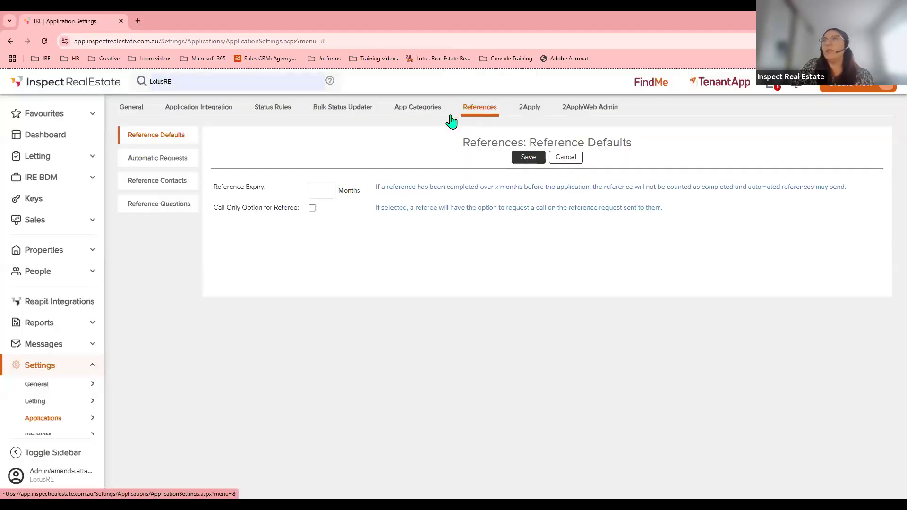
click(150, 166)
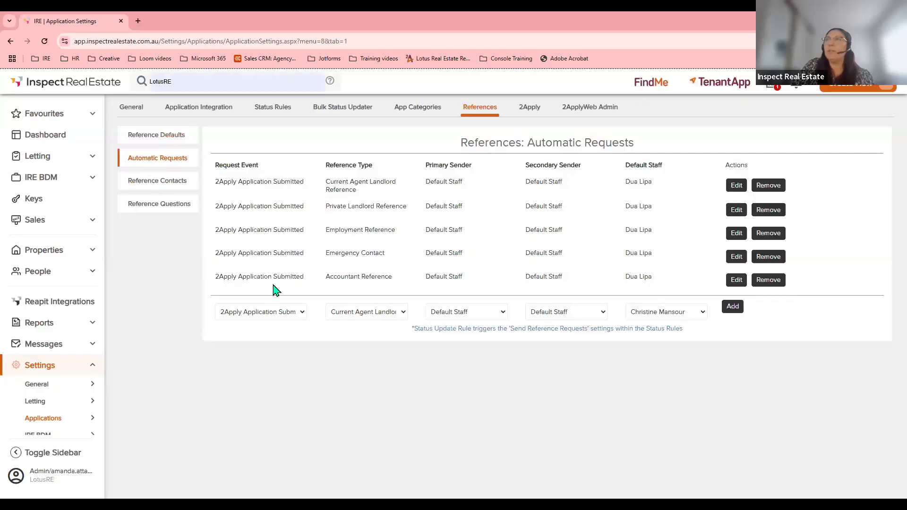
click(731, 310)
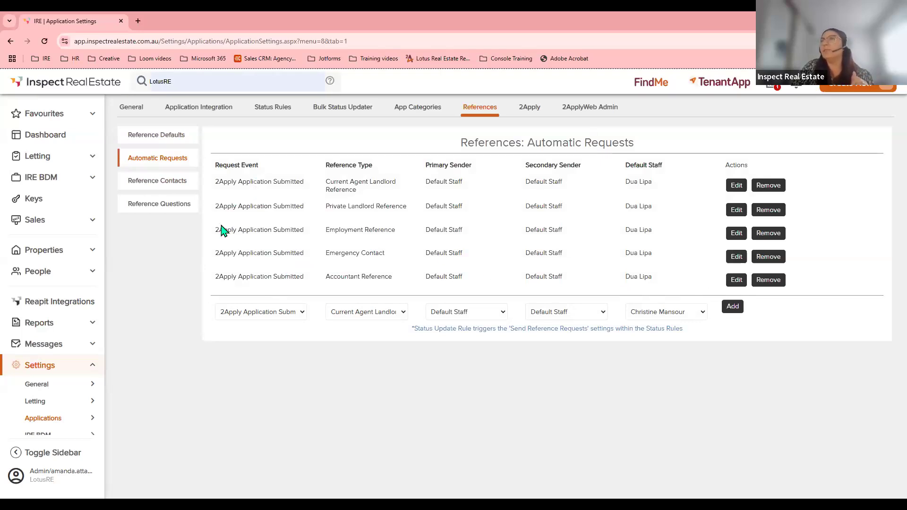
click(156, 188)
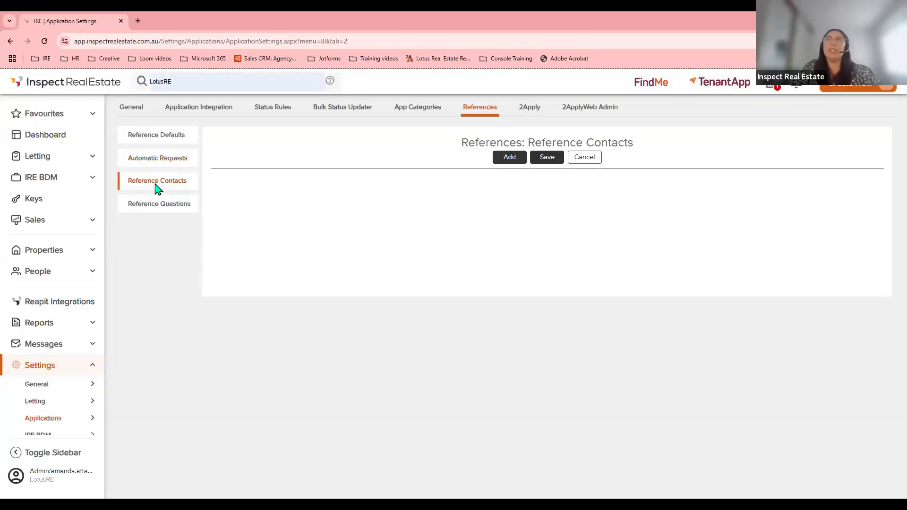
Make Attachment: Tenant Ledger mandatory in the Agent Landlord Reference questions.
click(157, 207)
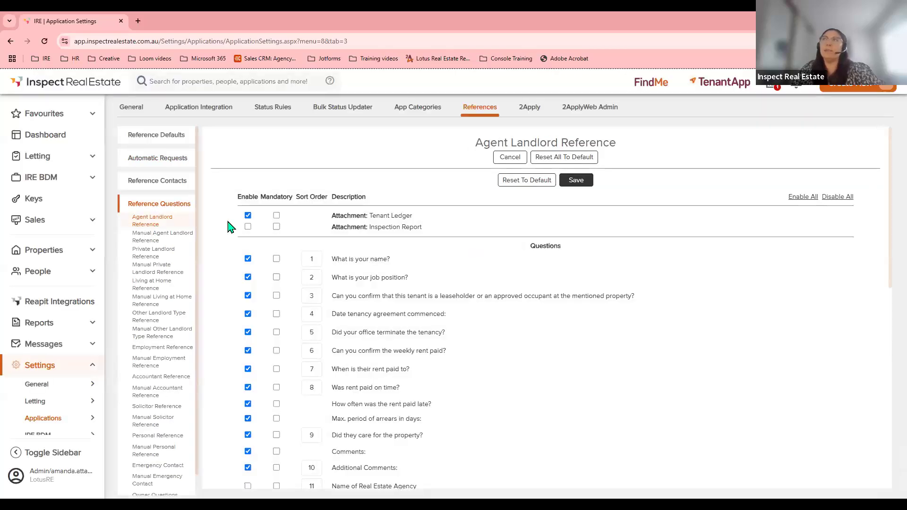
click(277, 216)
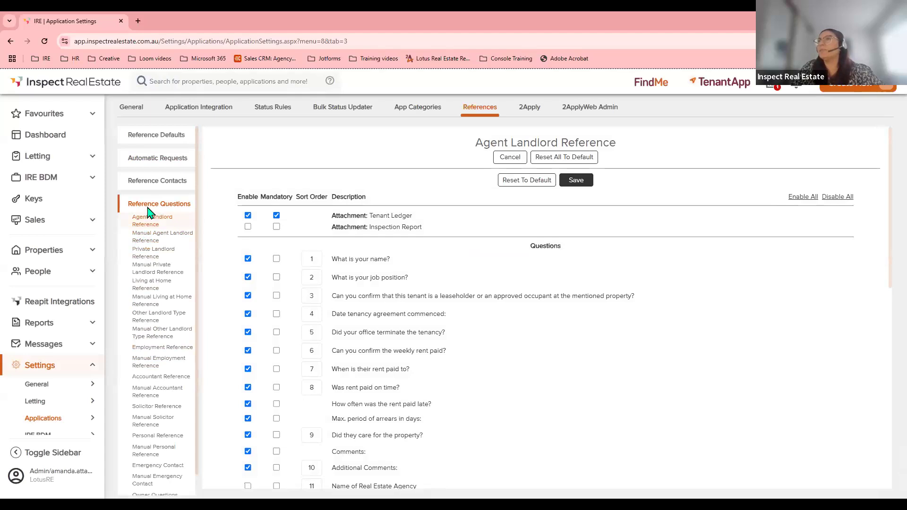
click(531, 111)
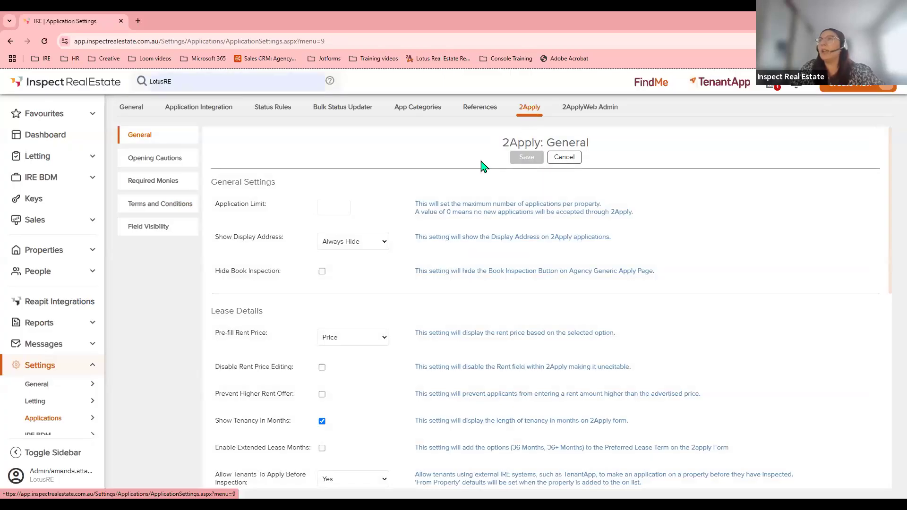
Set Required Address History and Required Employment History to 2 years and save.
scroll(484, 167, down, 4)
scroll(484, 170, down, 3)
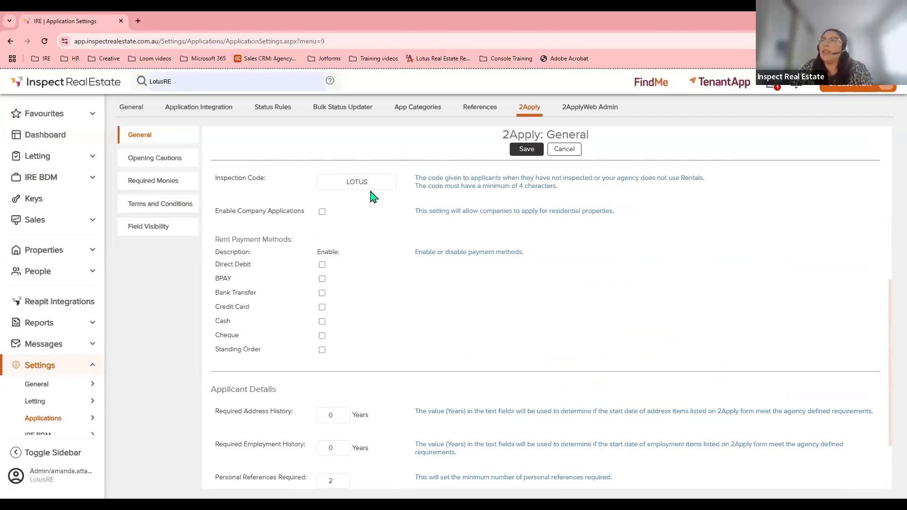
scroll(395, 217, down, 2)
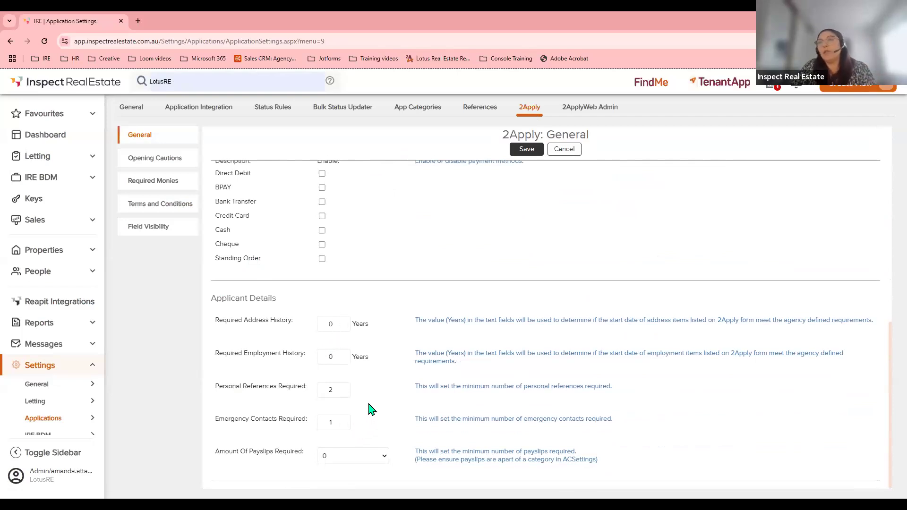
double_click(334, 323)
text(2)
double_click(333, 356)
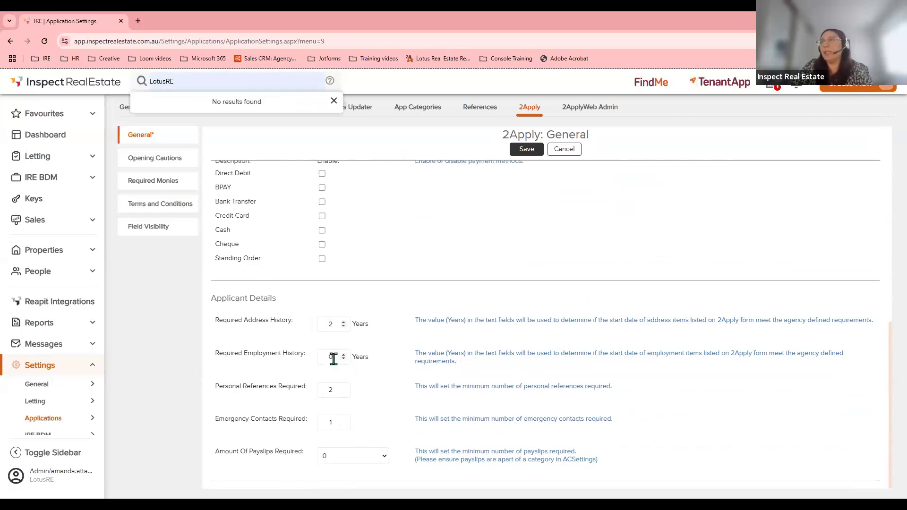
text(2)
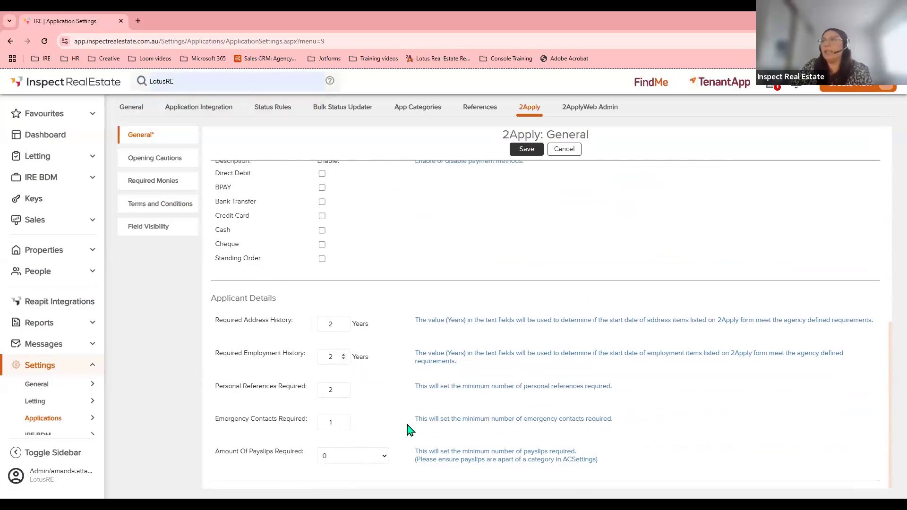
click(525, 149)
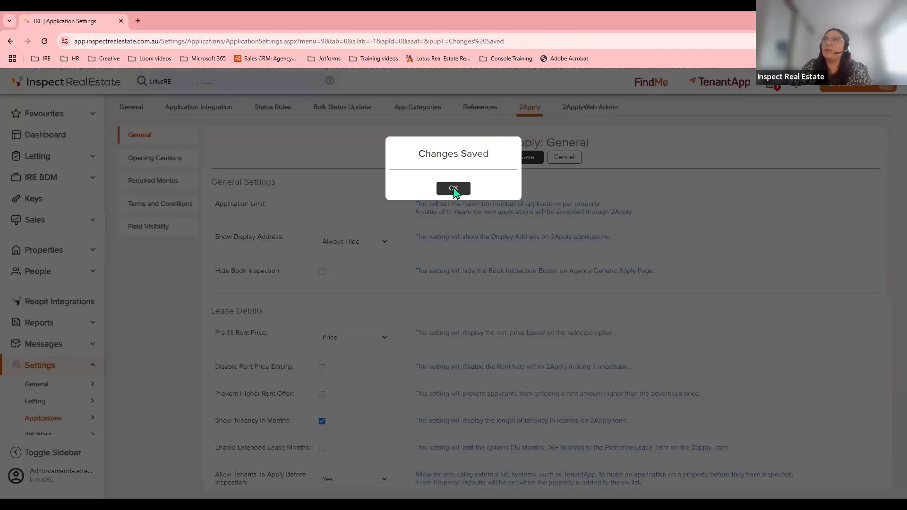
click(454, 188)
Review the 2Apply Opening Cautions, Required Monies and Terms and Conditions settings.
click(150, 163)
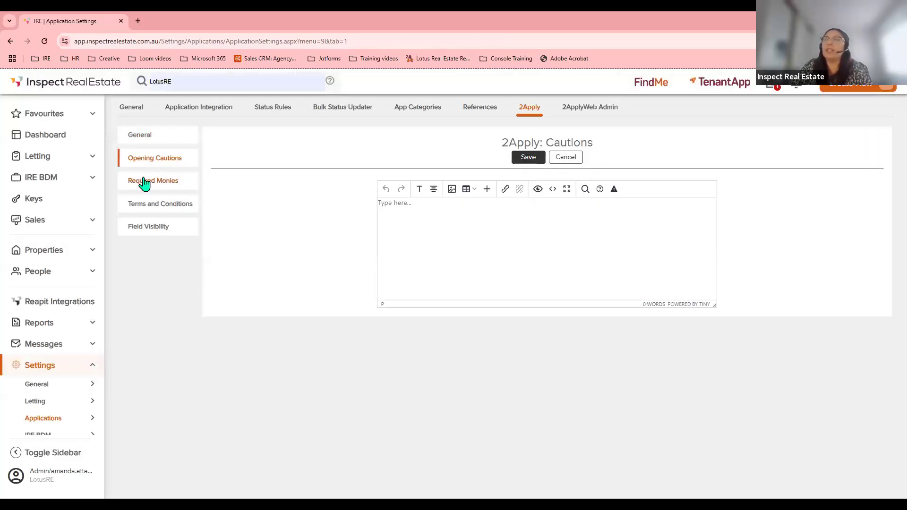
click(144, 183)
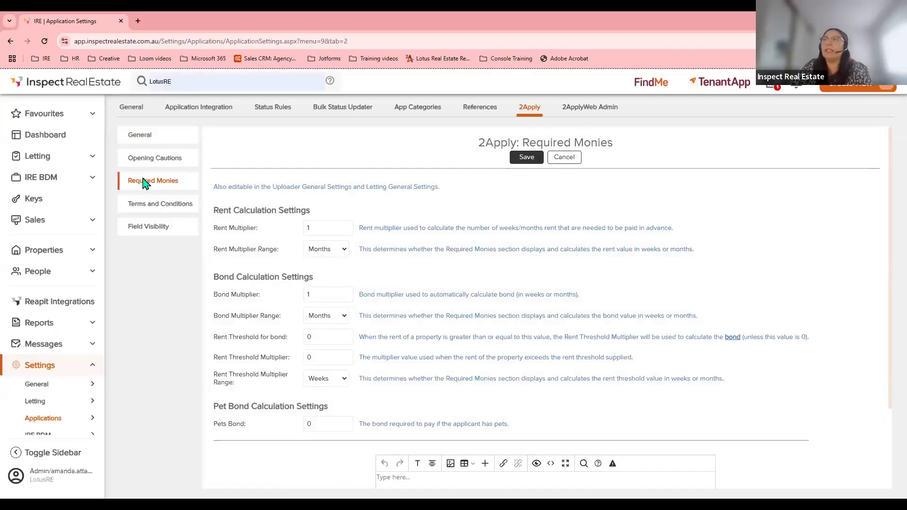
click(145, 208)
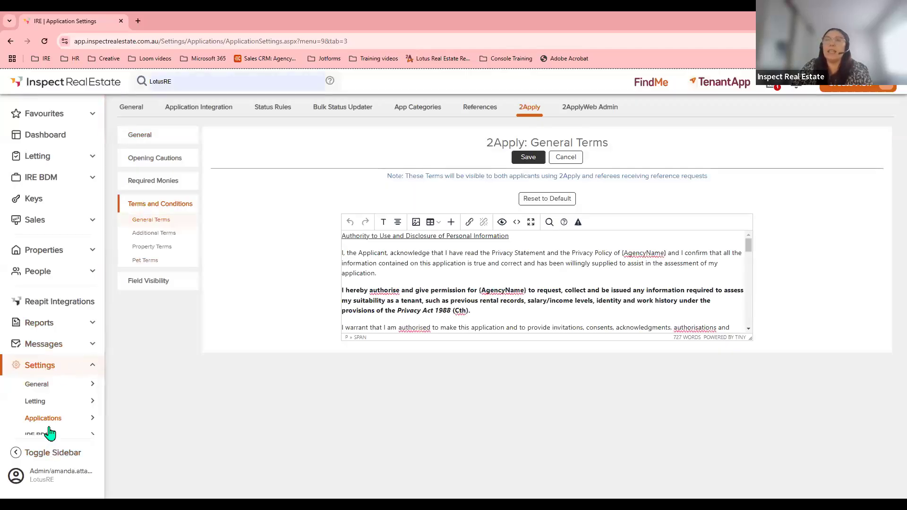
click(130, 116)
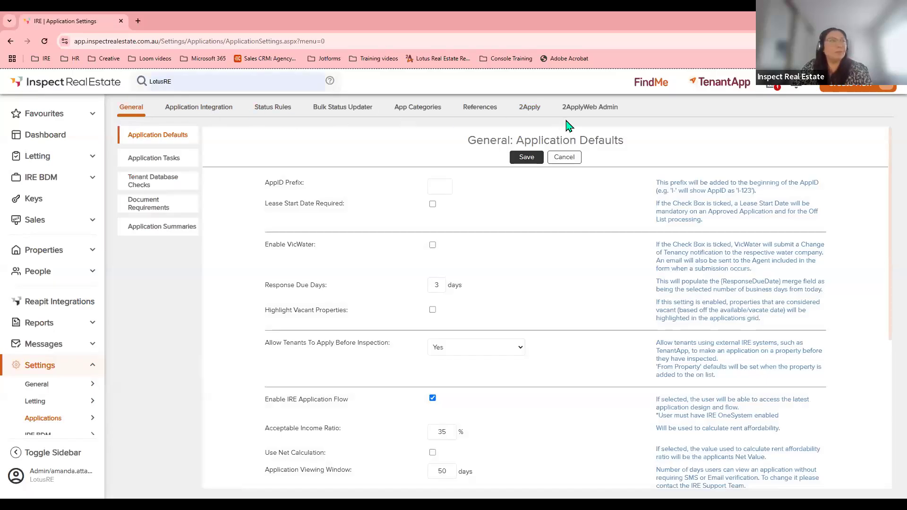
Load and review the With Owner email and SMS templates in Messages > Applications.
click(65, 366)
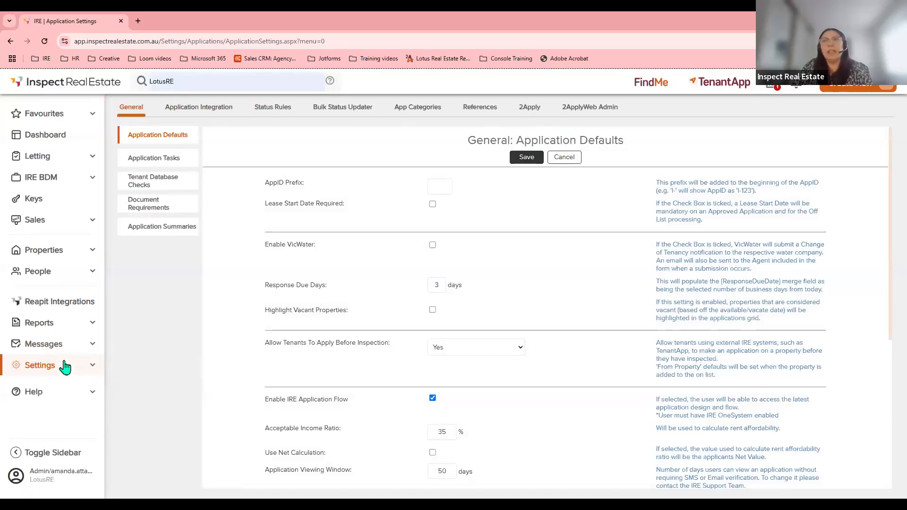
click(43, 349)
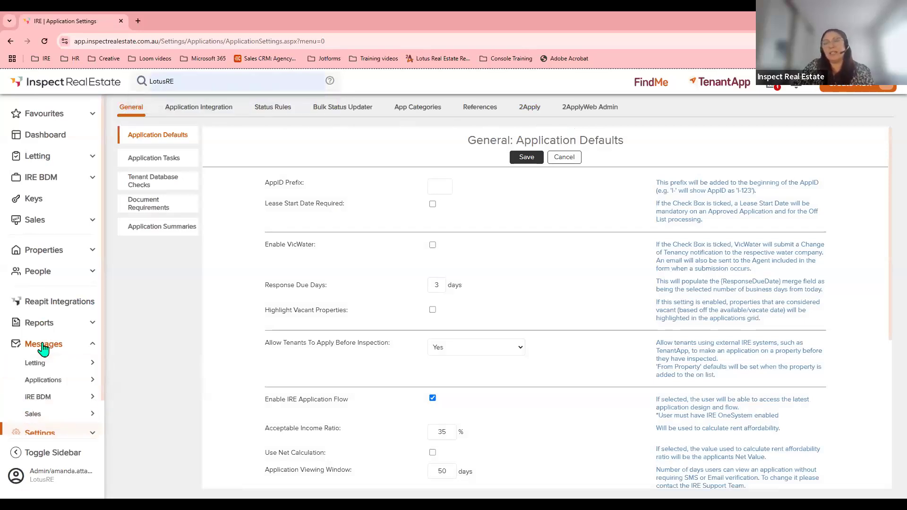
click(47, 382)
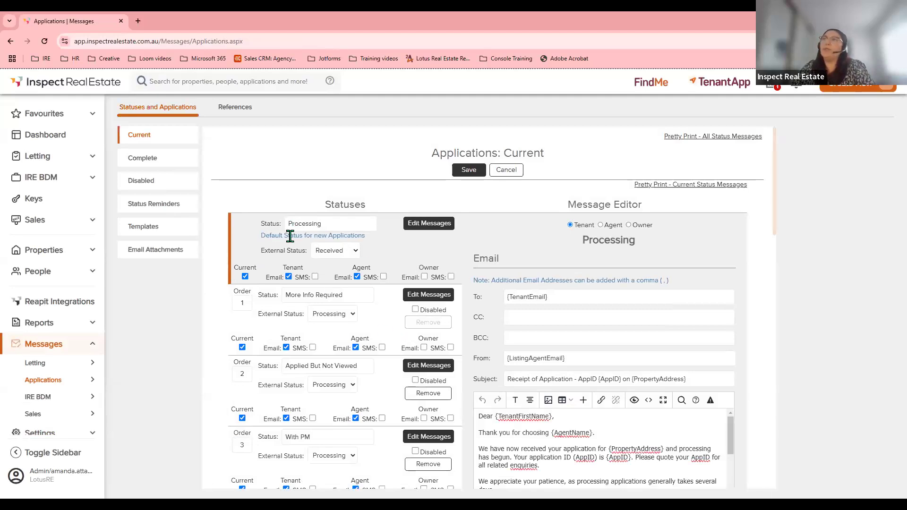
scroll(326, 340, down, 2)
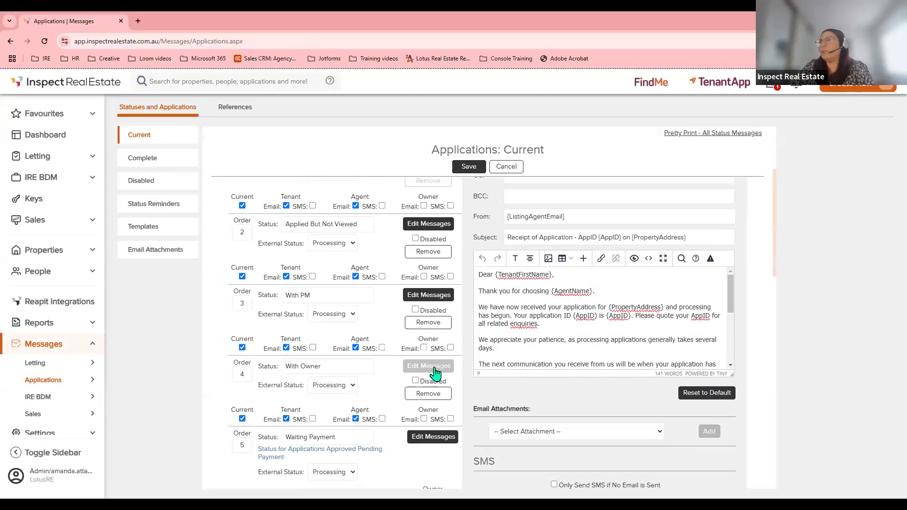
click(435, 369)
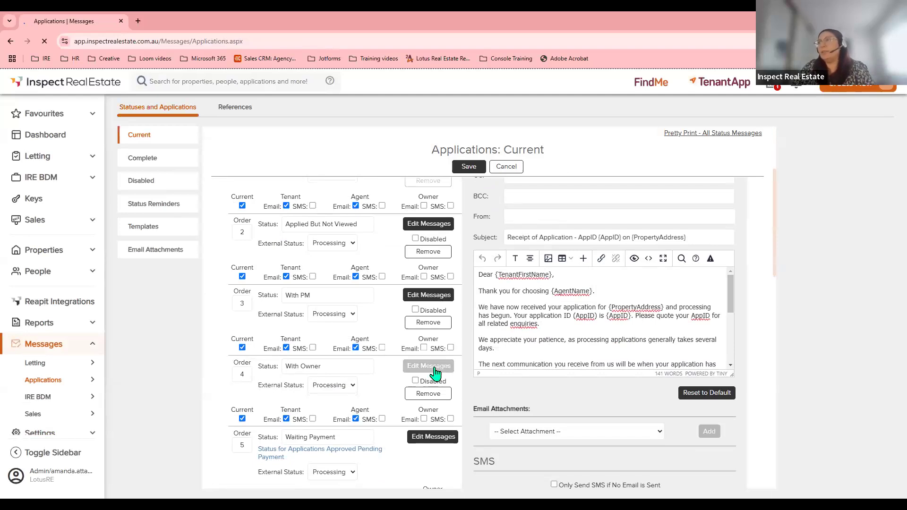
scroll(586, 375, down, 1)
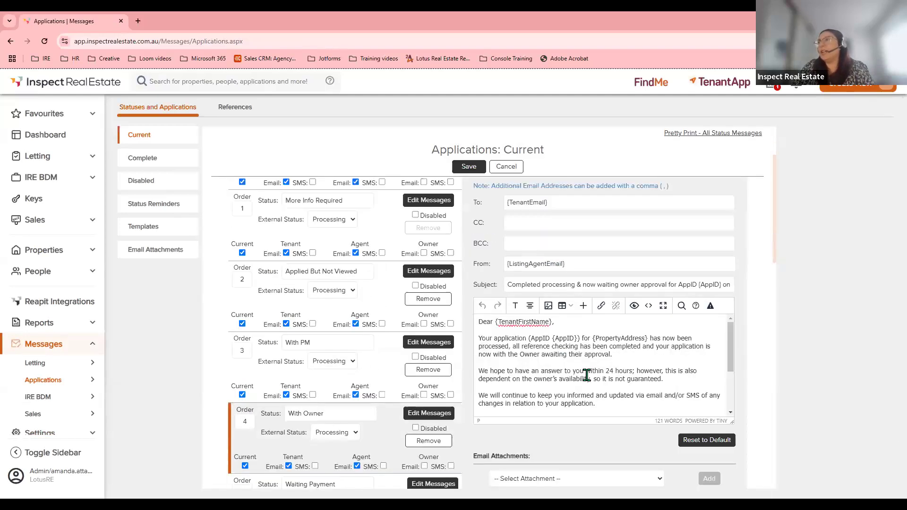
scroll(586, 374, down, 7)
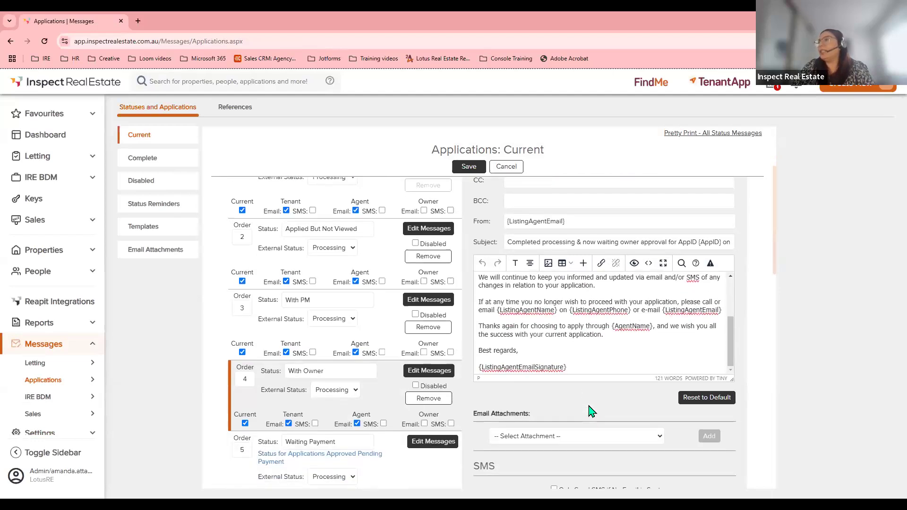
scroll(533, 384, down, 3)
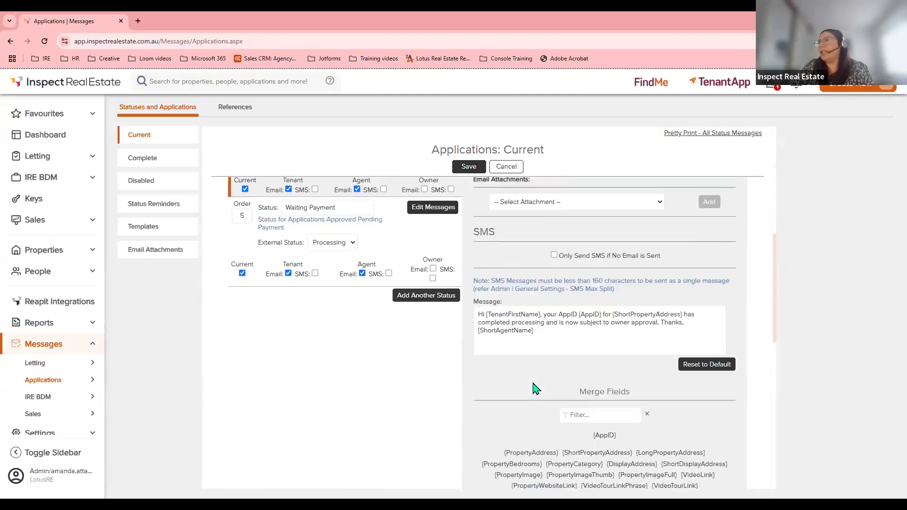
scroll(582, 405, up, 5)
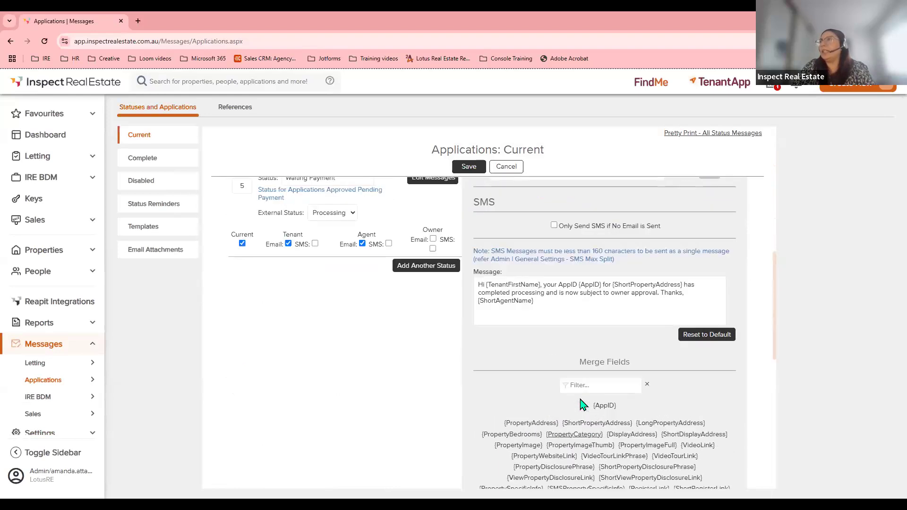
scroll(583, 404, up, 1)
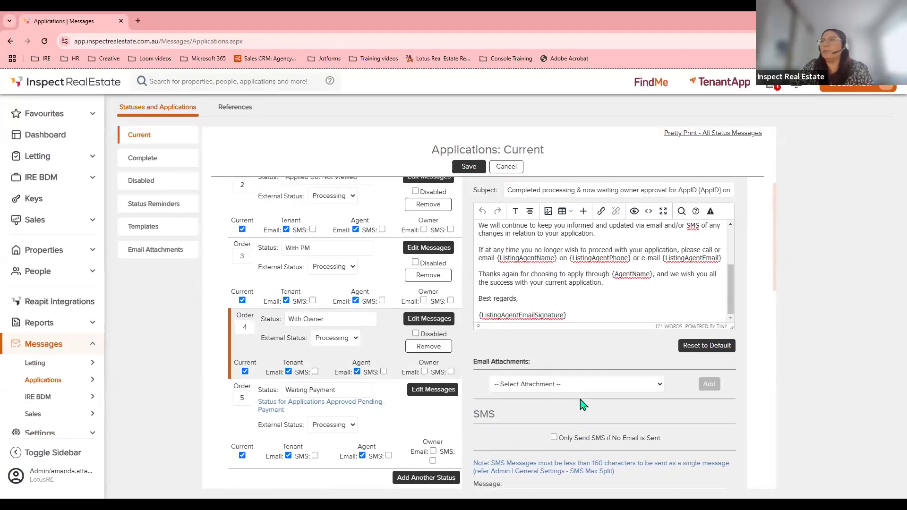
scroll(583, 405, up, 8)
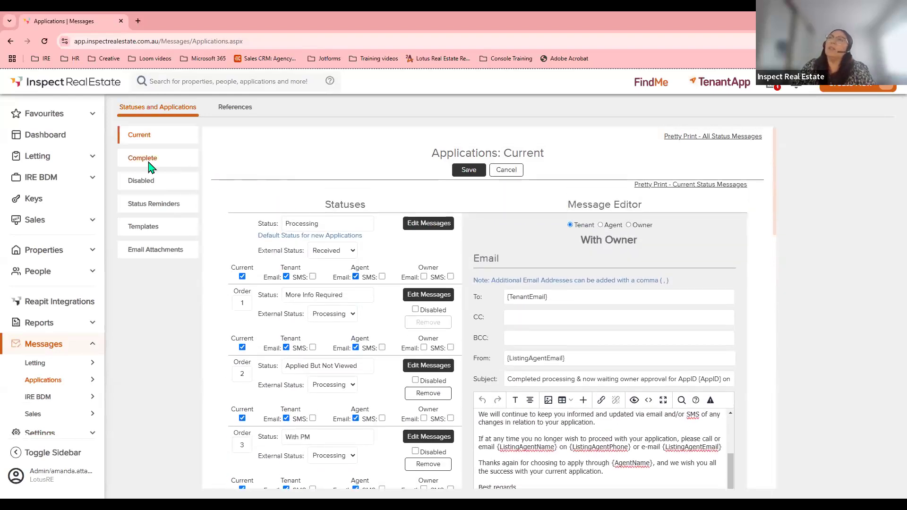
click(150, 164)
drag(308, 224, 263, 225)
scroll(293, 241, down, 1)
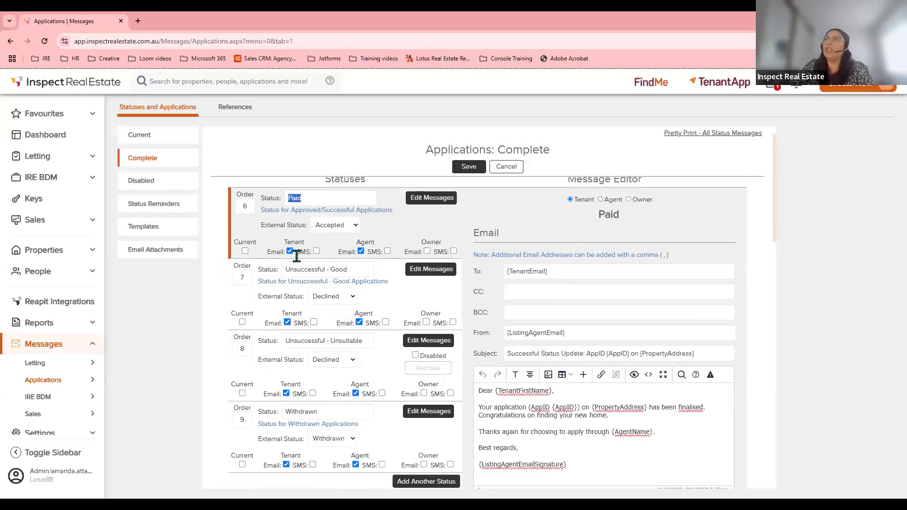
scroll(360, 321, down, 1)
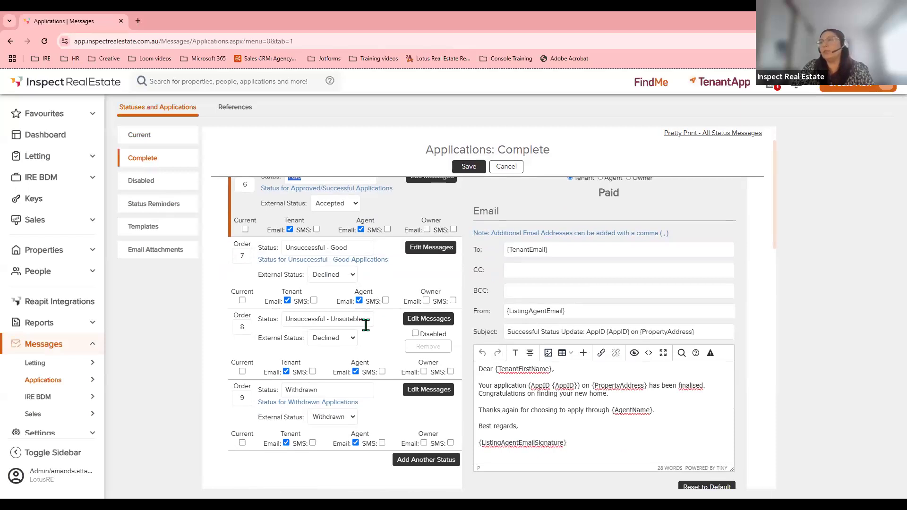
scroll(366, 325, down, 2)
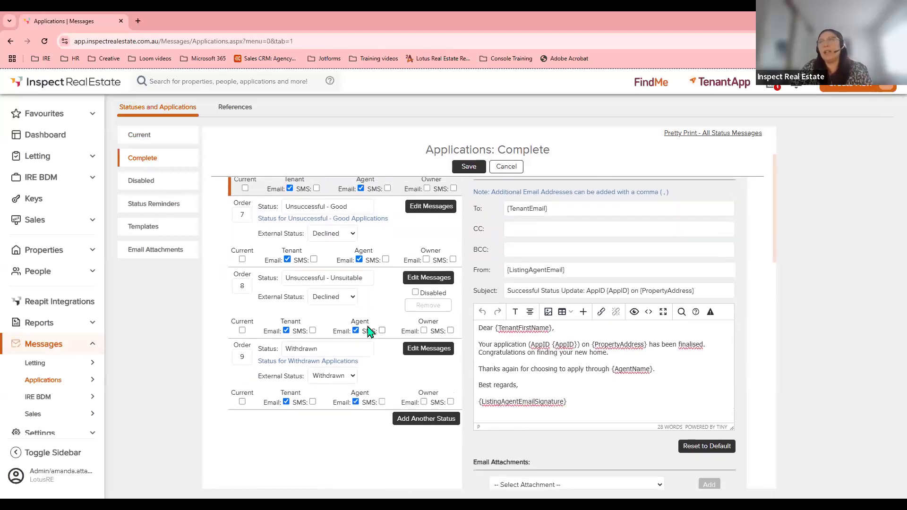
scroll(370, 331, up, 4)
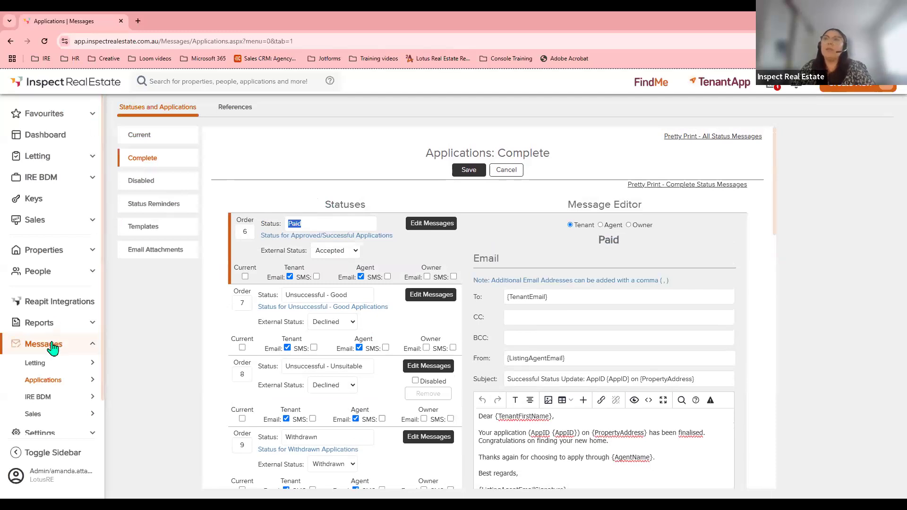
click(43, 384)
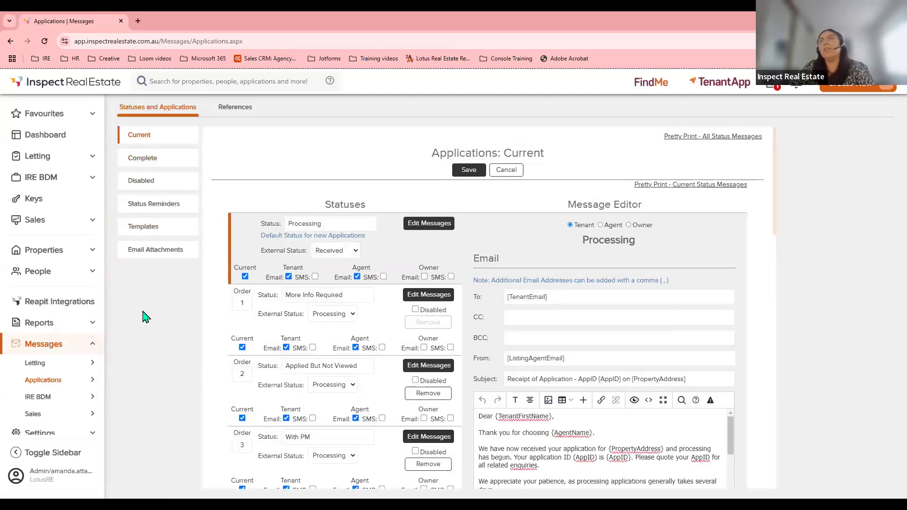
Reopen Settings > Applications, then show the Letting Applications list of four Processing applications.
click(75, 343)
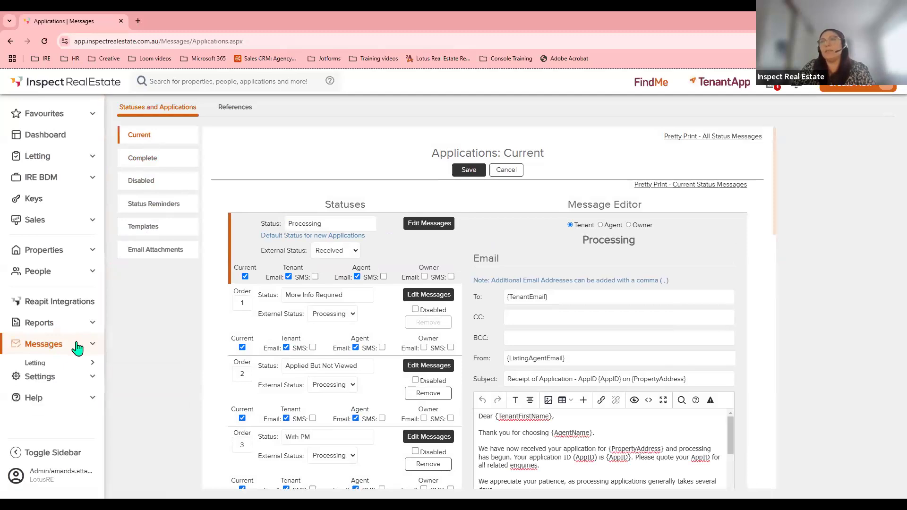
click(51, 368)
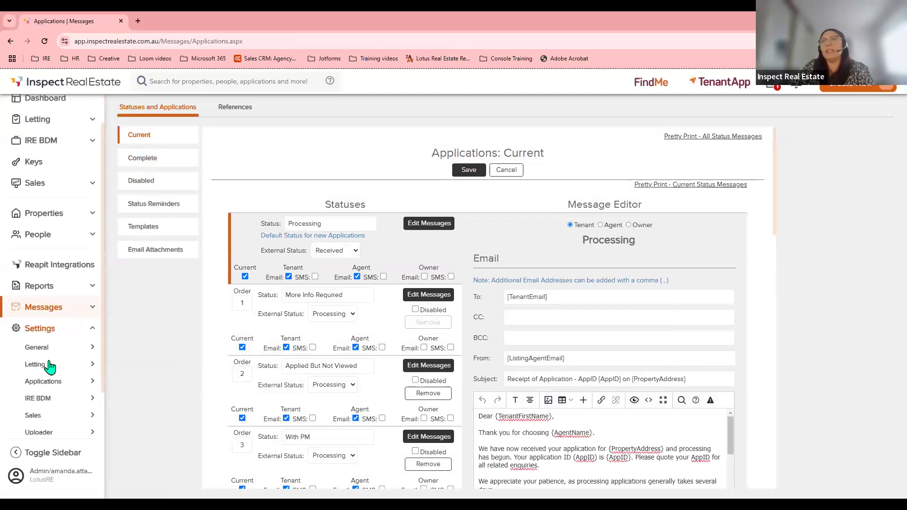
click(43, 381)
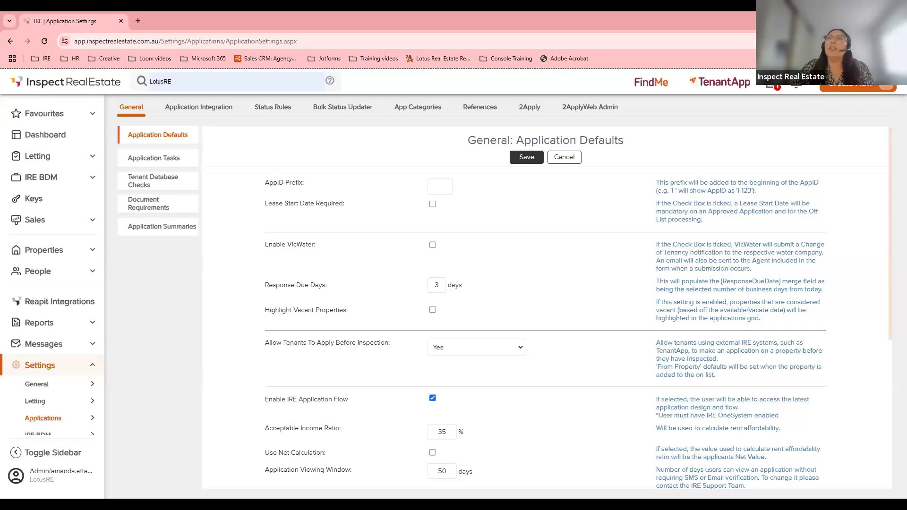
click(47, 158)
click(55, 249)
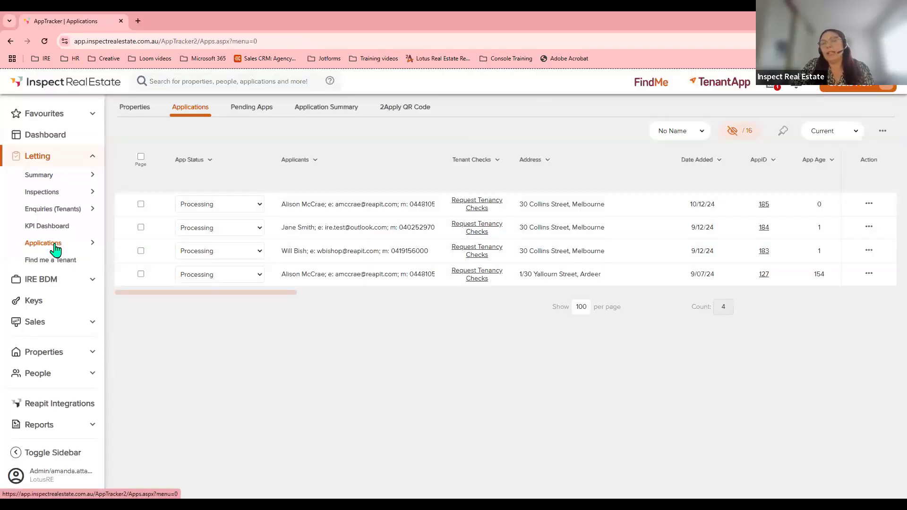
Expand the favourites and Letting navigation, then open the column chooser for the applications table.
click(37, 117)
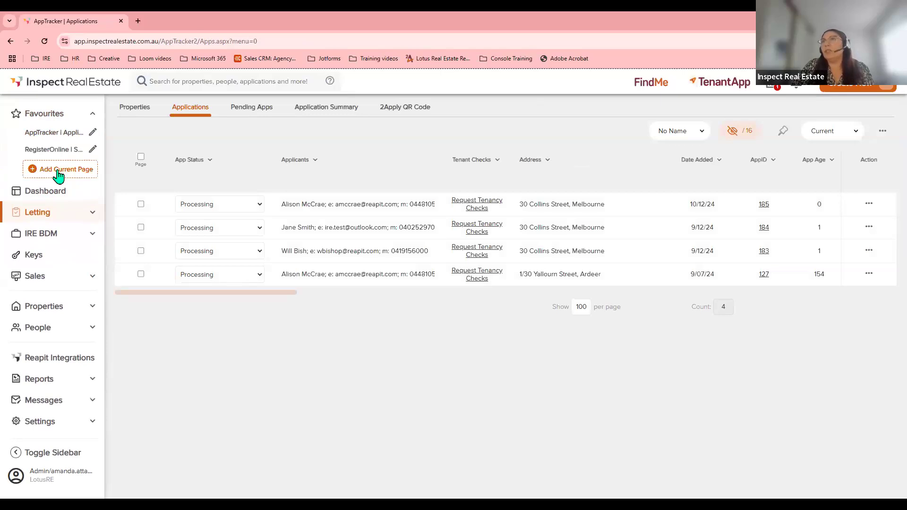
click(38, 212)
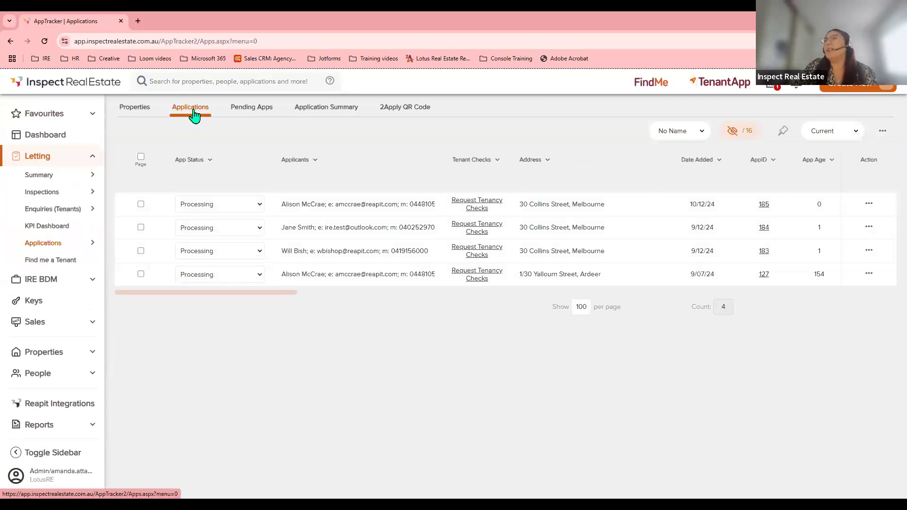
click(733, 133)
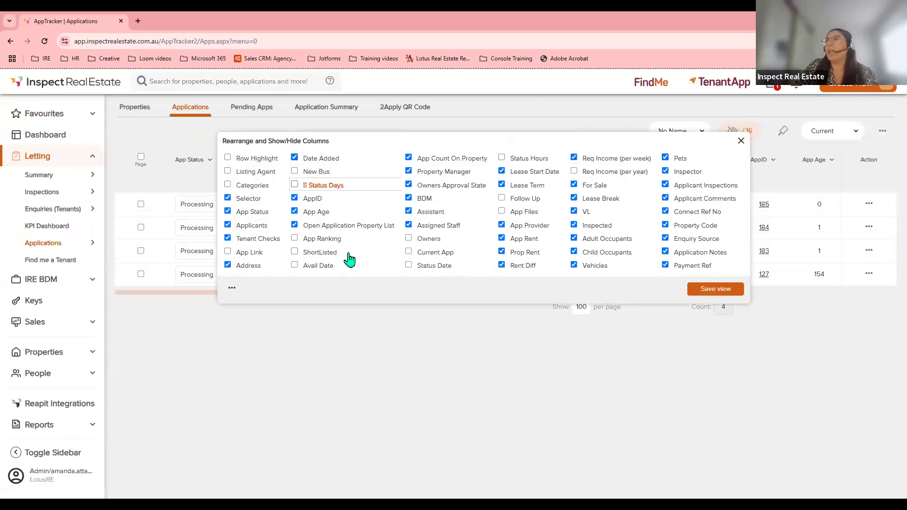
Move AppID to the first column position, leaving Pets visible, and save the view.
click(665, 159)
click(665, 158)
drag(297, 201, 248, 158)
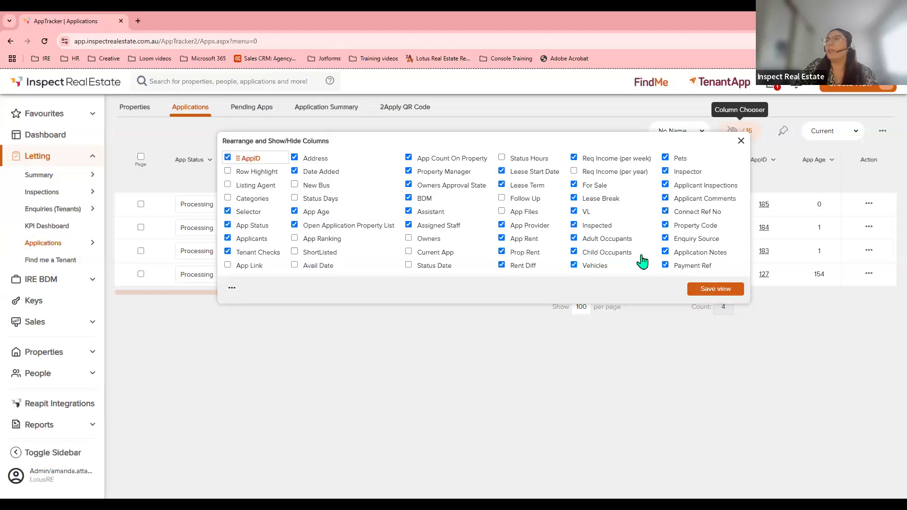
click(715, 289)
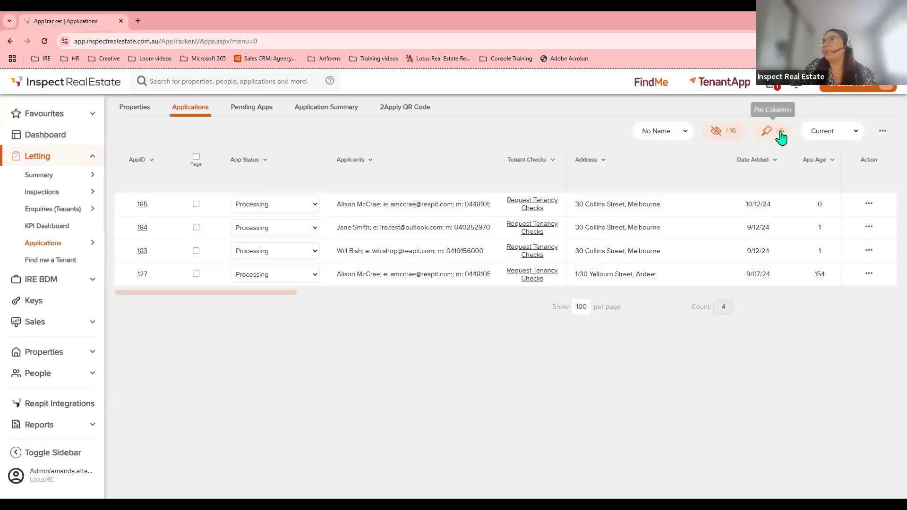
Check the Pin Columns list, which now pins AppID through Tenant Checks.
click(781, 136)
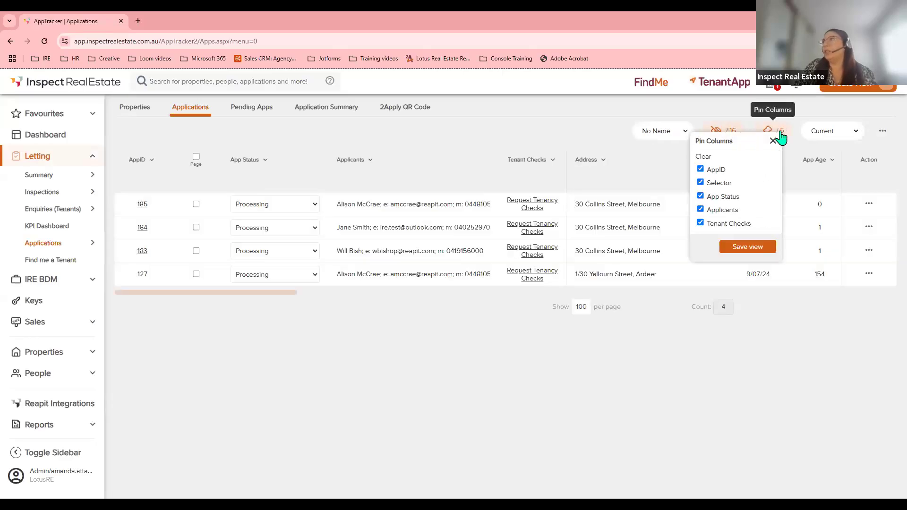
click(607, 239)
drag(286, 293, 354, 306)
drag(455, 311, 239, 311)
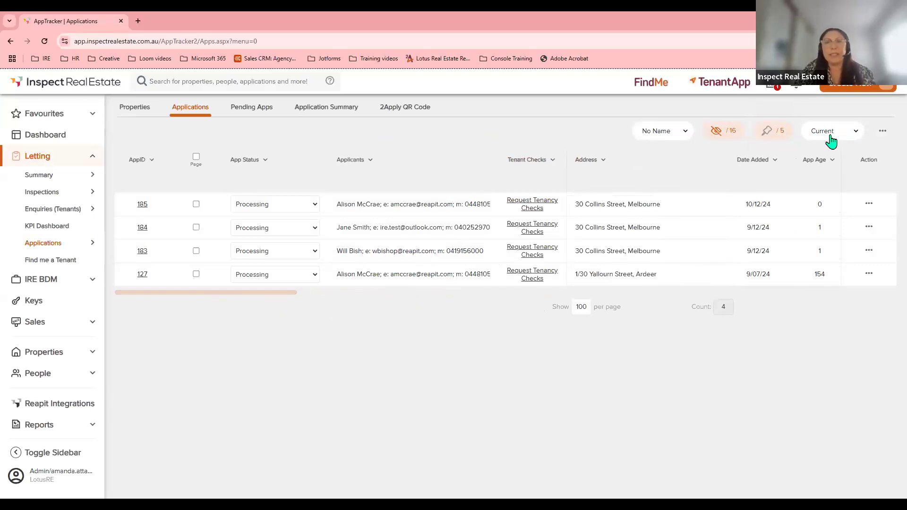
Show All (90 days) applications and filter App Status to Paid.
click(852, 135)
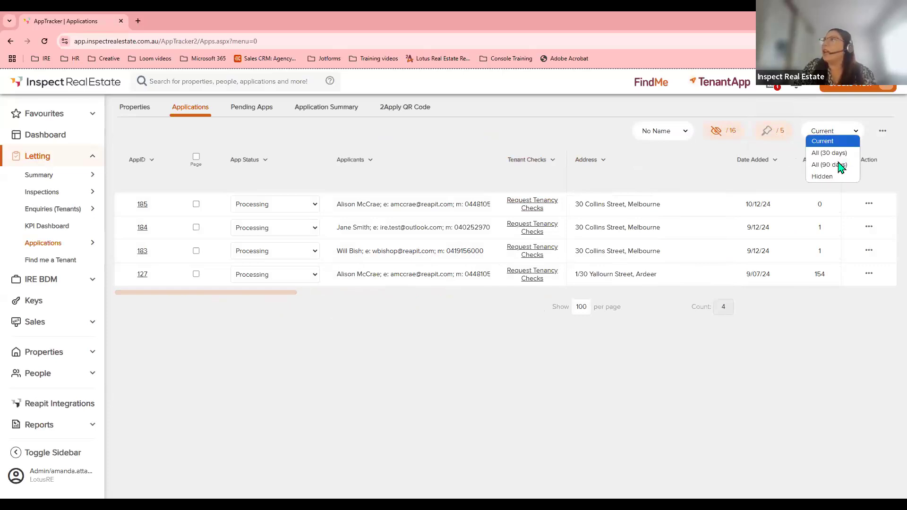
click(839, 168)
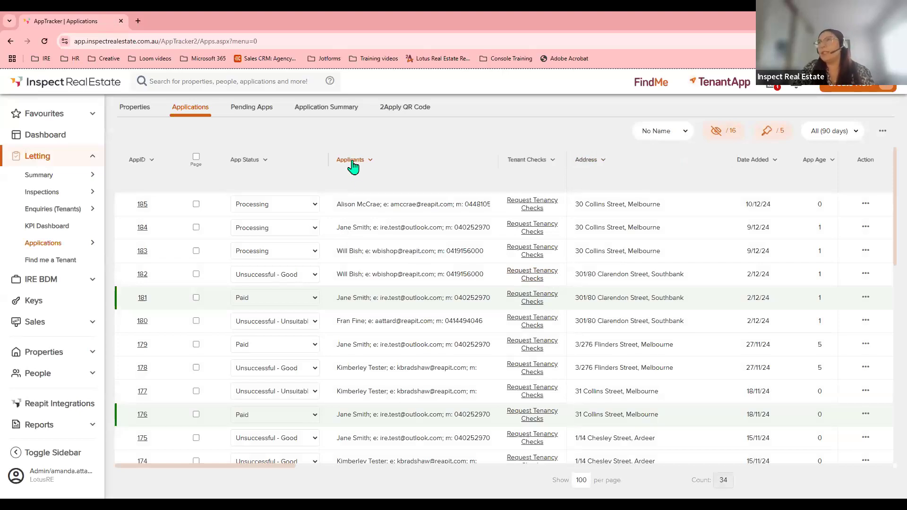
click(351, 162)
click(245, 163)
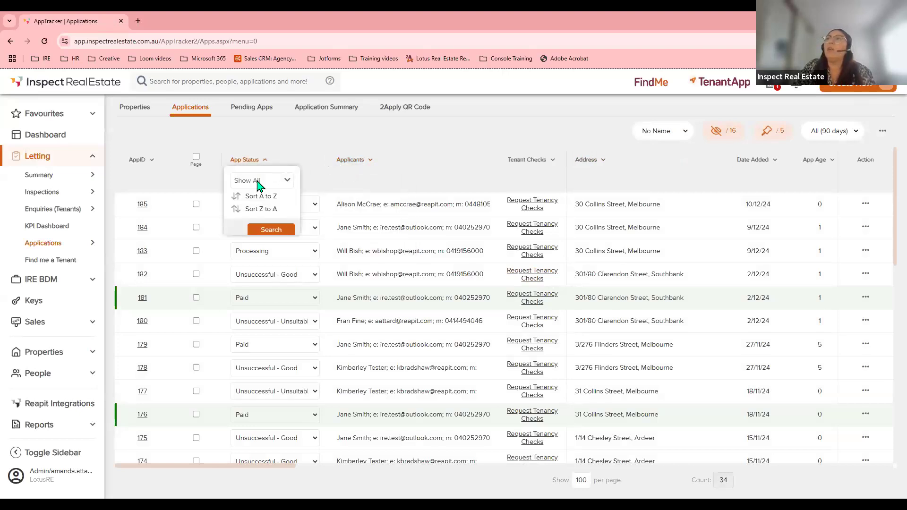
click(259, 182)
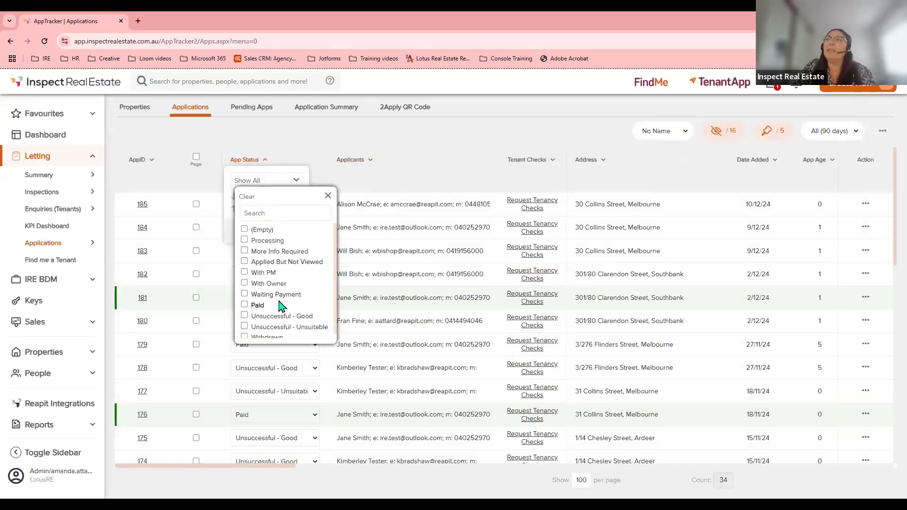
scroll(280, 306, down, 1)
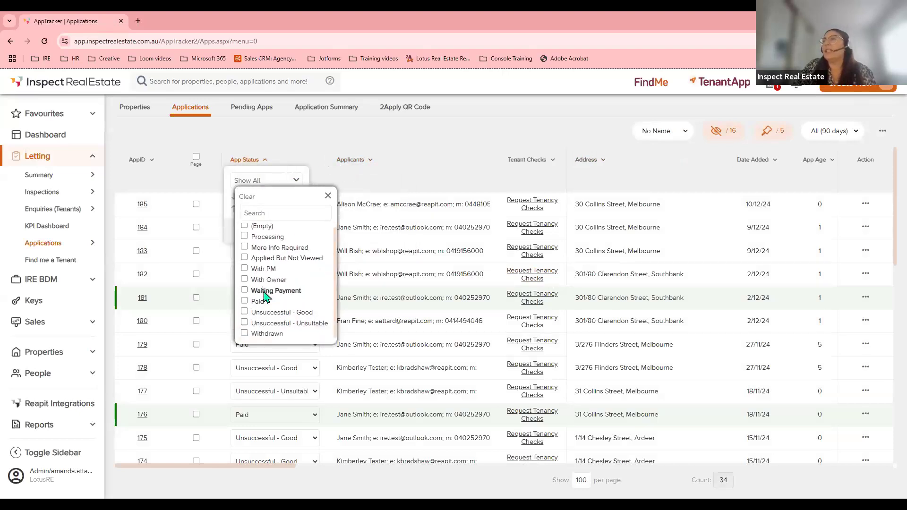
click(258, 301)
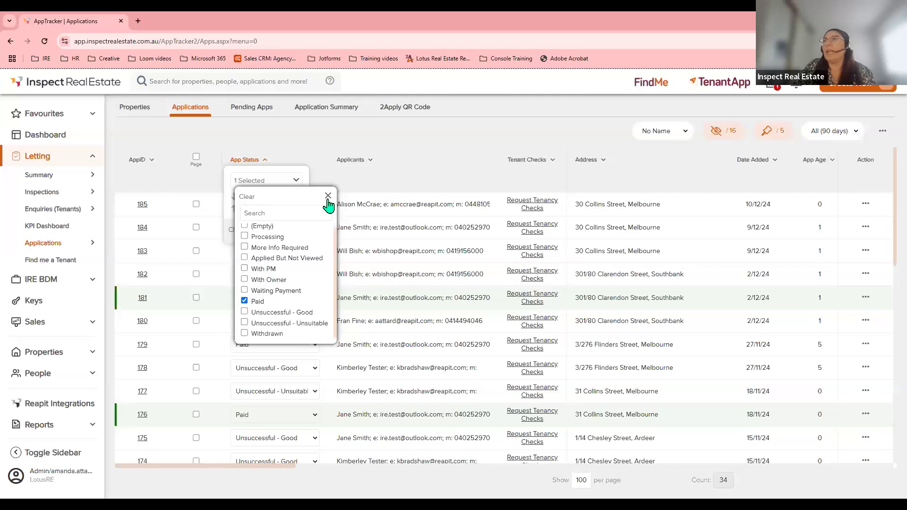
click(328, 196)
click(280, 230)
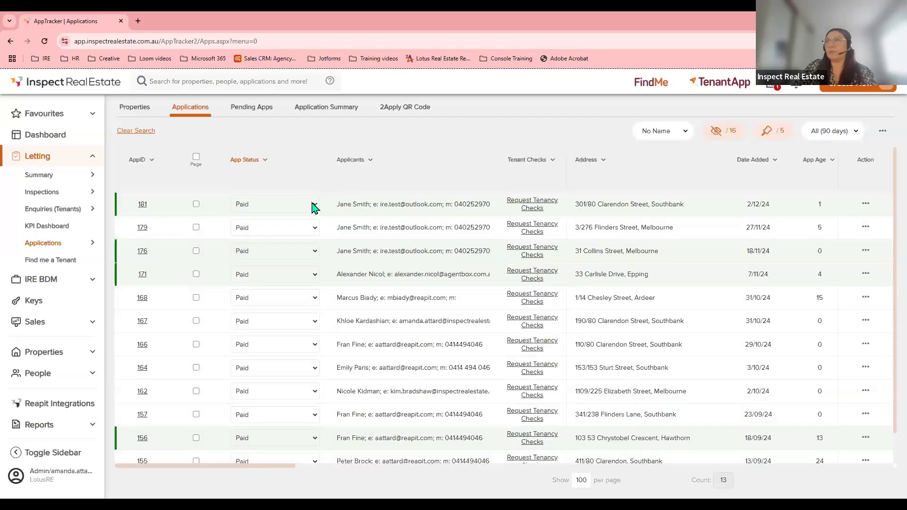
scroll(308, 209, down, 1)
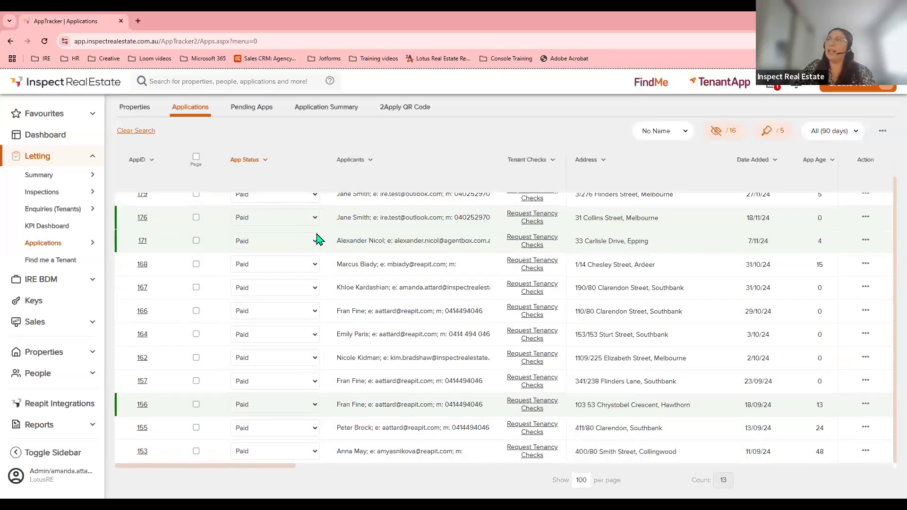
scroll(318, 237, up, 1)
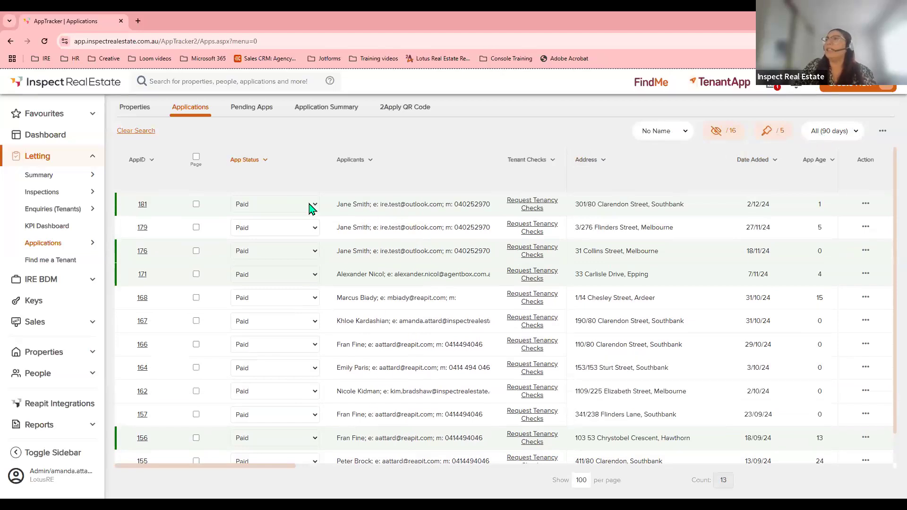
click(651, 207)
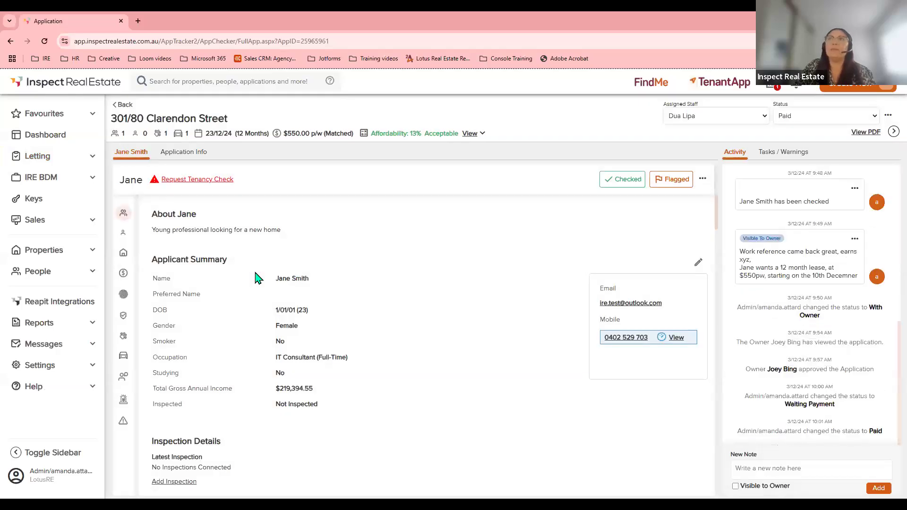
Return to Letting > Applications, clear the Paid filter, and switch to the Properties list.
click(37, 160)
click(43, 245)
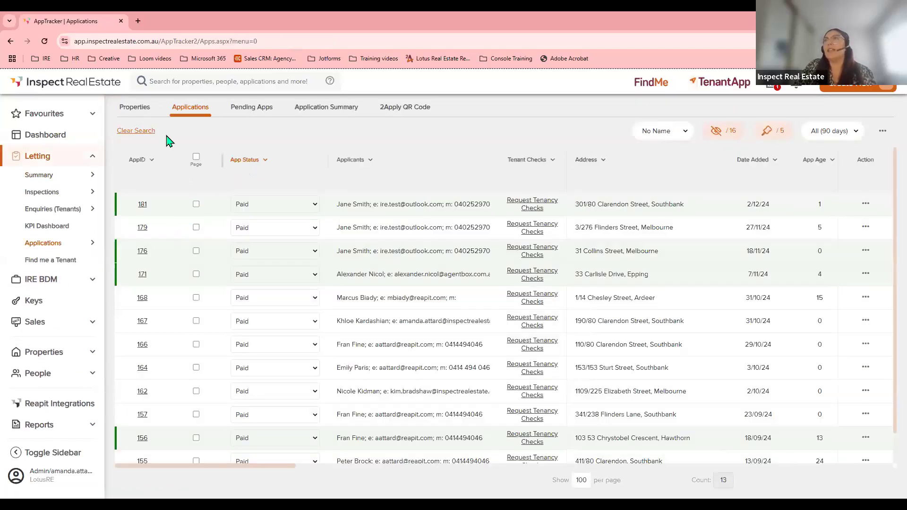
click(136, 132)
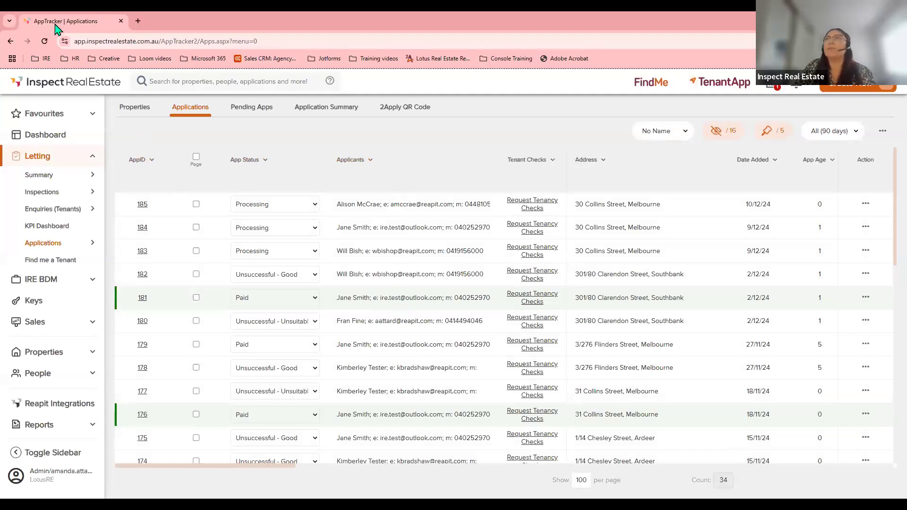
click(138, 108)
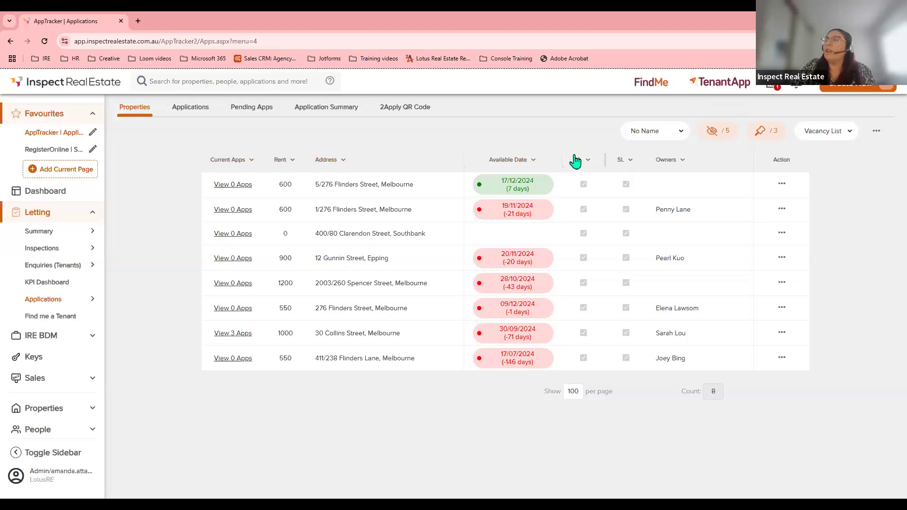
click(227, 333)
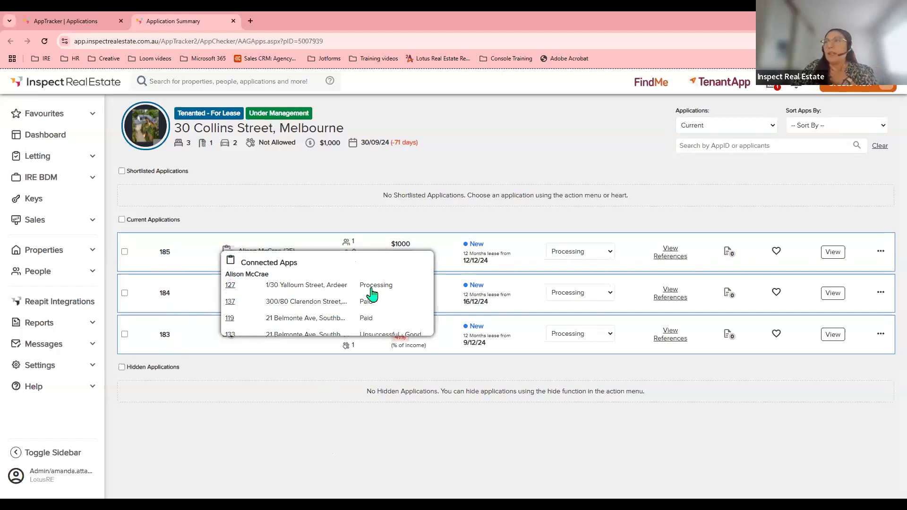
scroll(373, 311, down, 2)
scroll(372, 313, down, 3)
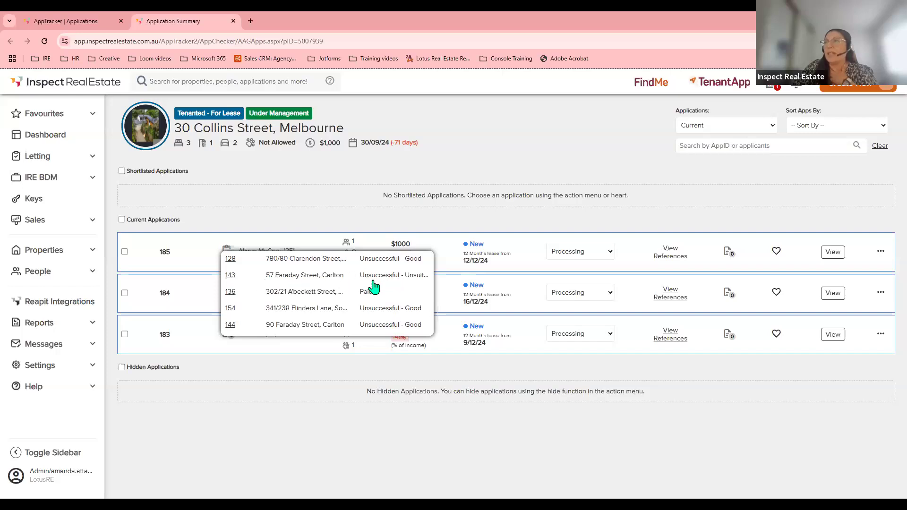
scroll(377, 287, down, 1)
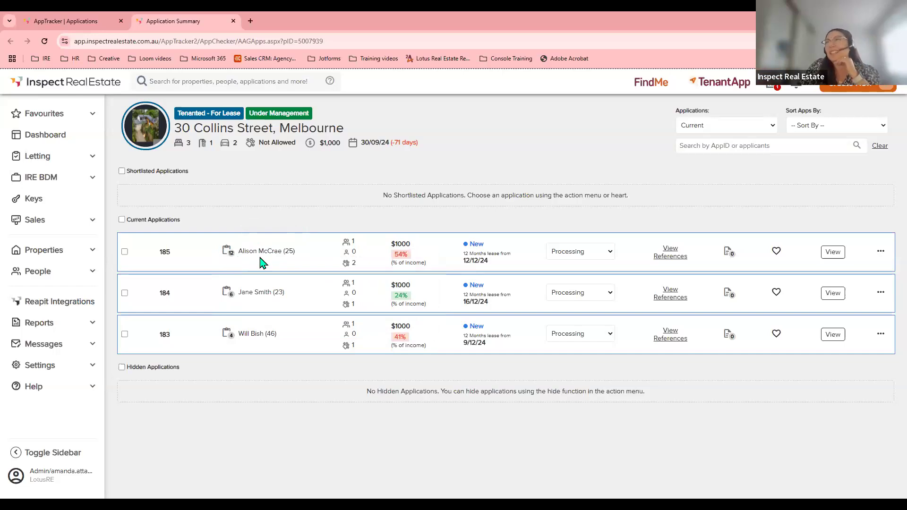
click(228, 255)
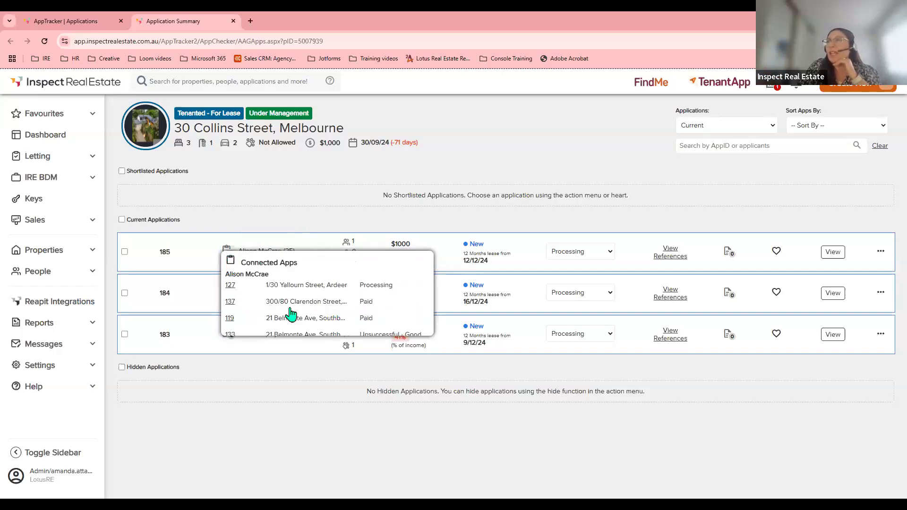
scroll(368, 307, down, 2)
scroll(395, 306, down, 1)
scroll(395, 305, down, 1)
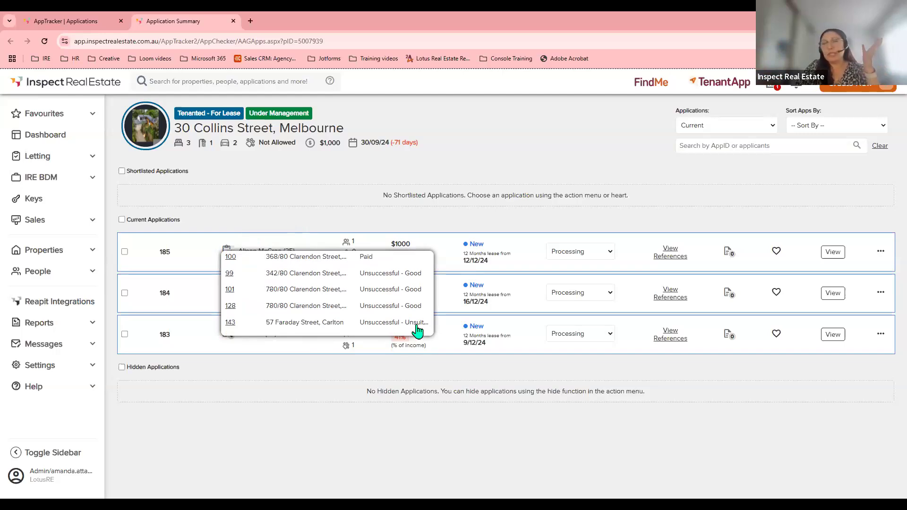
click(231, 323)
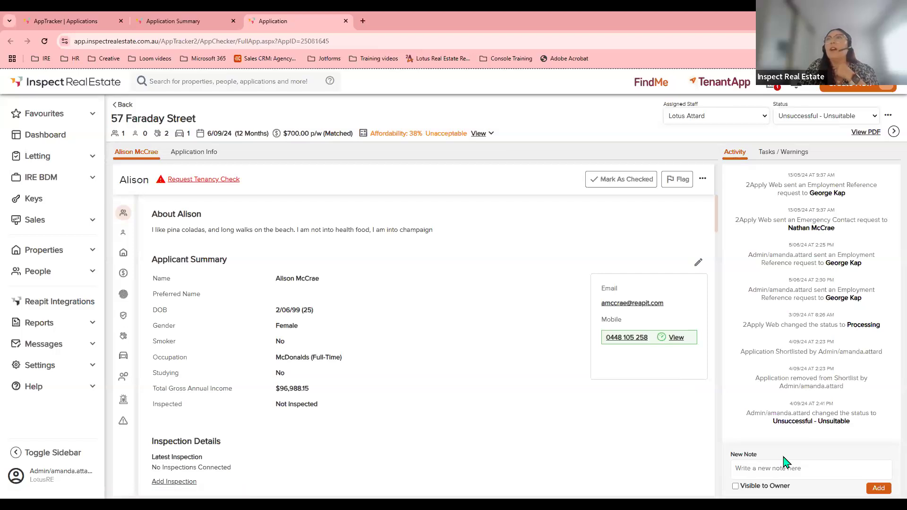
click(346, 21)
mouse_move(227, 257)
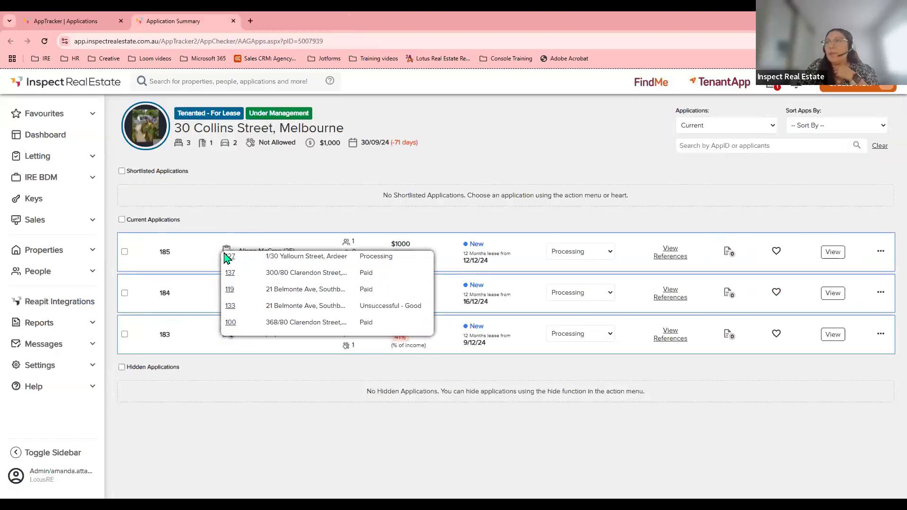
scroll(259, 300, down, 5)
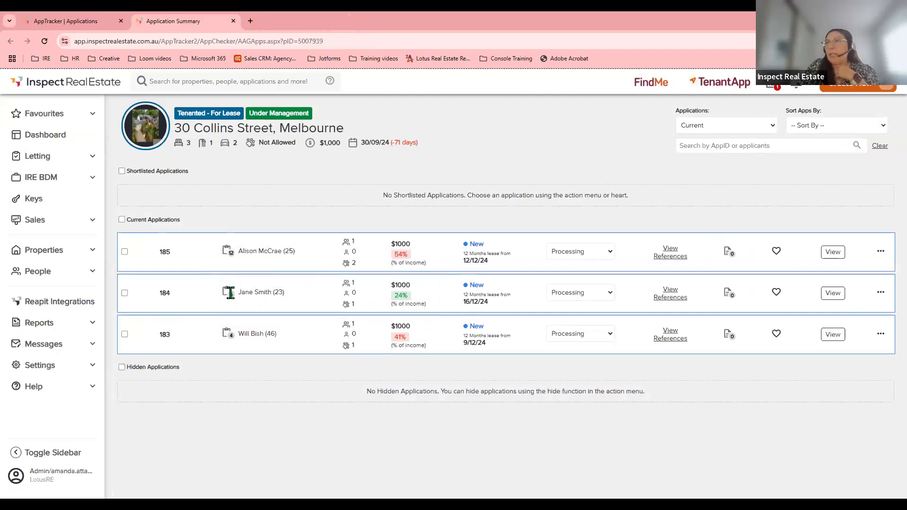
mouse_move(228, 292)
scroll(274, 328, down, 2)
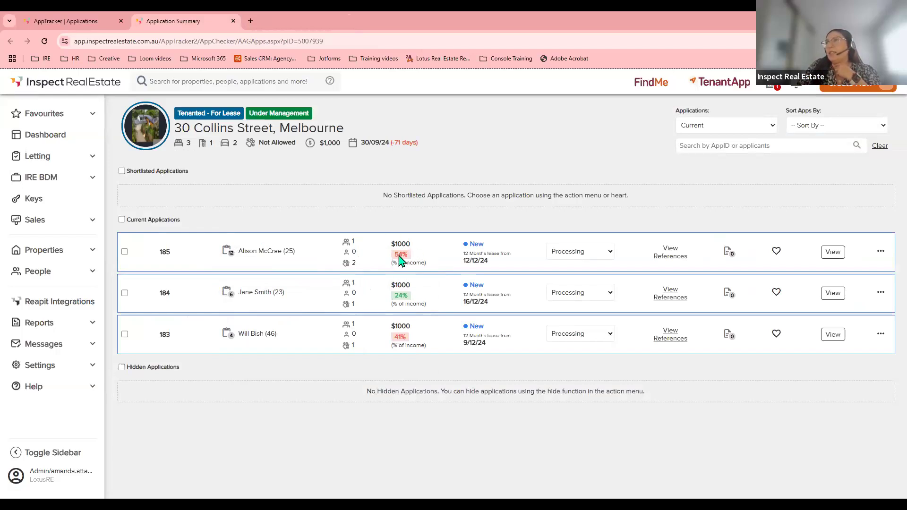
mouse_move(399, 259)
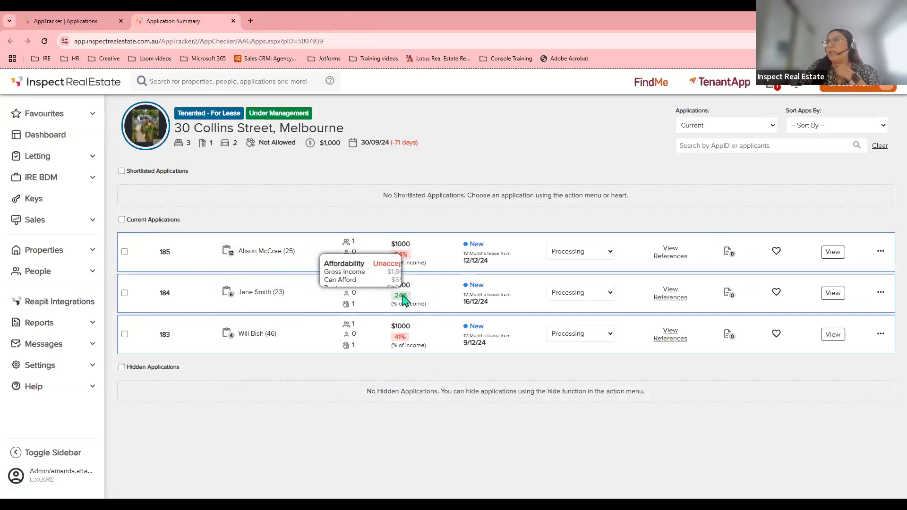
mouse_move(404, 302)
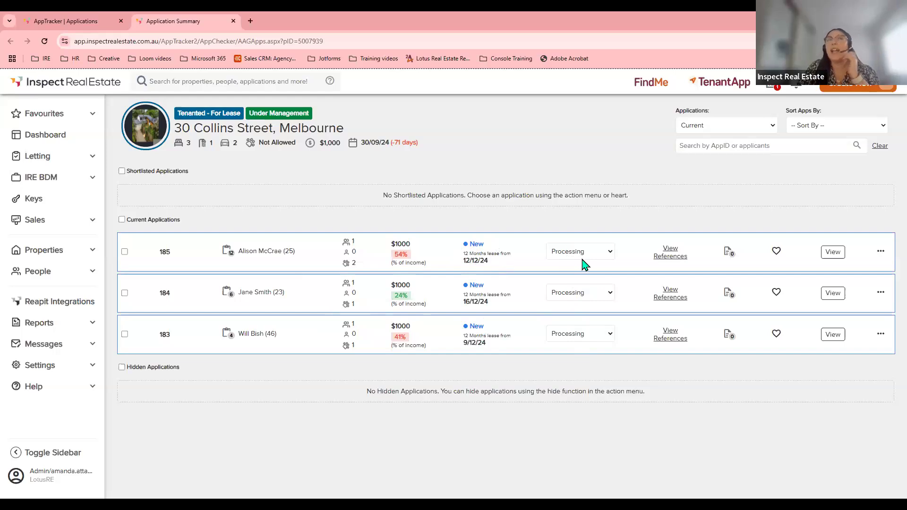
Check references for 185 and 184, resend 184's current employment request, and view 183's references.
click(670, 258)
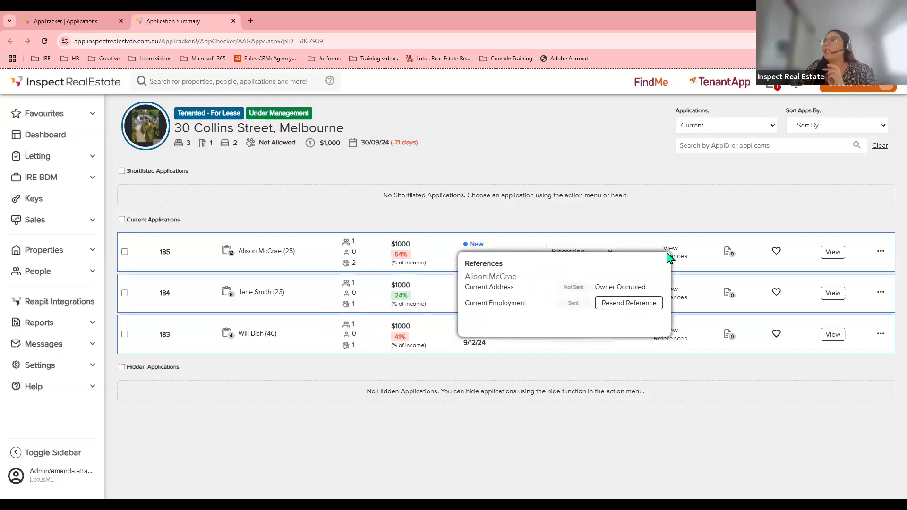
click(674, 293)
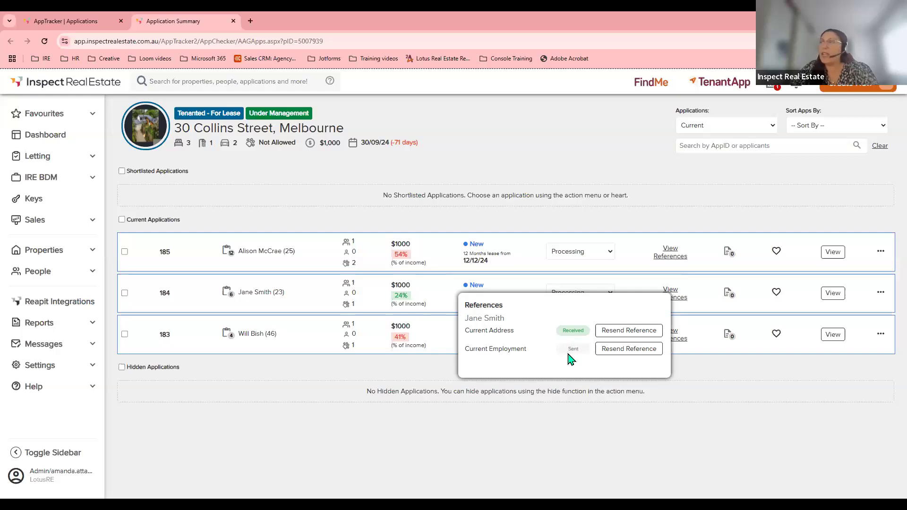
click(626, 350)
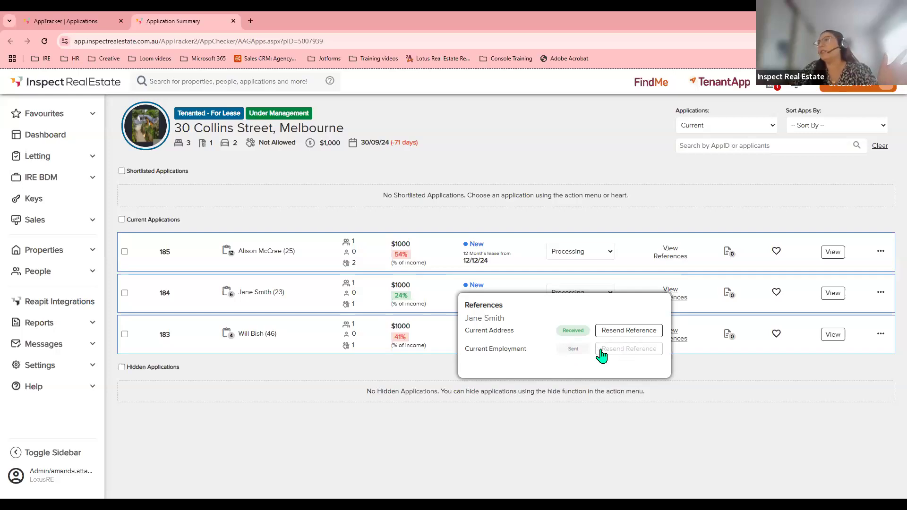
click(676, 337)
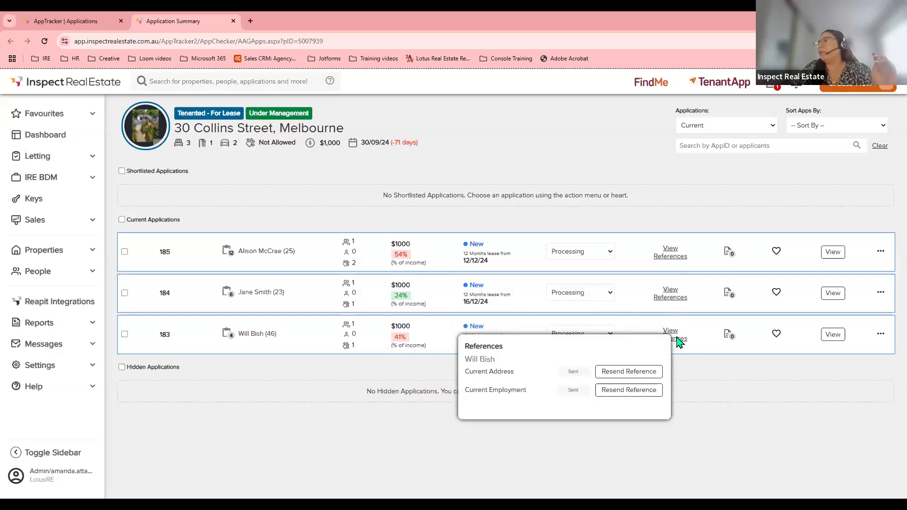
mouse_move(732, 259)
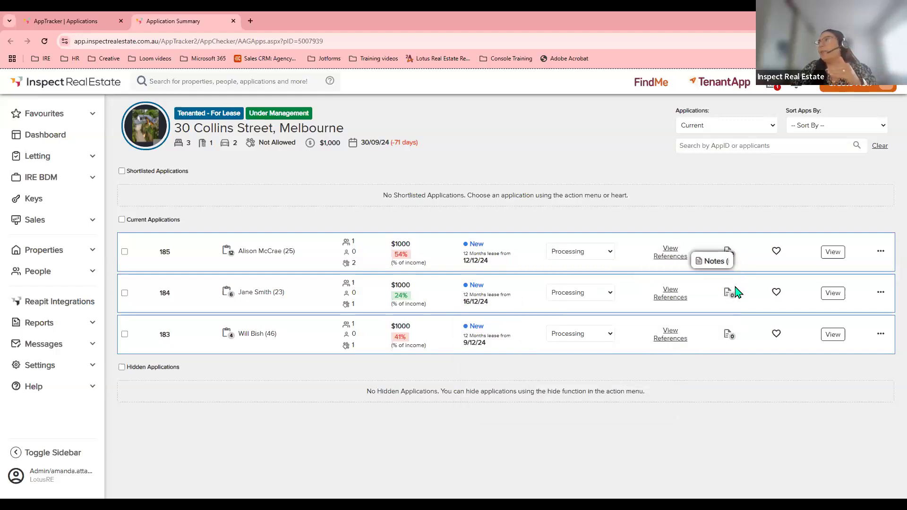
Shortlist application 185, remove it from the shortlist, and bring up its actions.
mouse_move(731, 293)
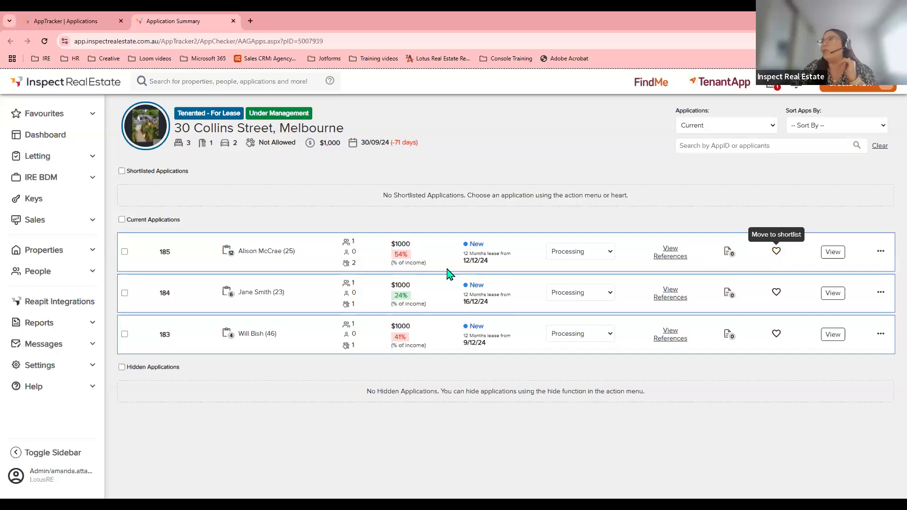
click(776, 251)
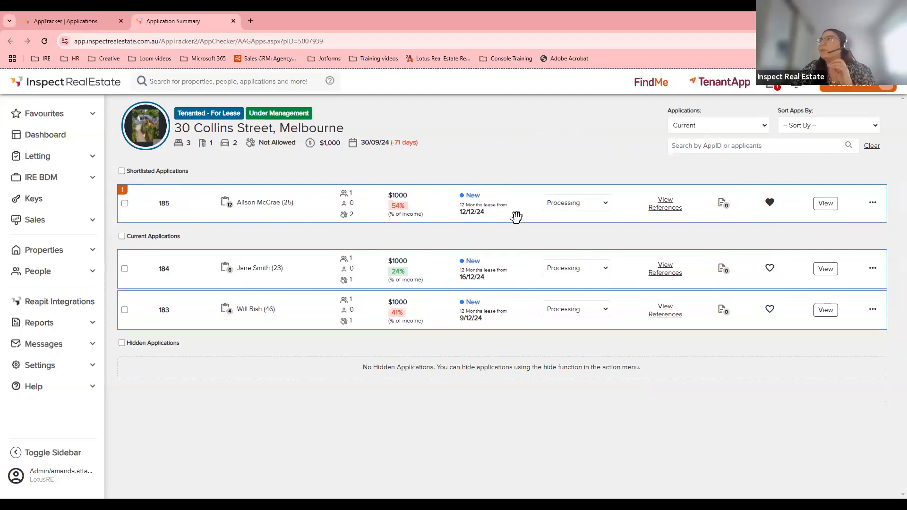
click(771, 206)
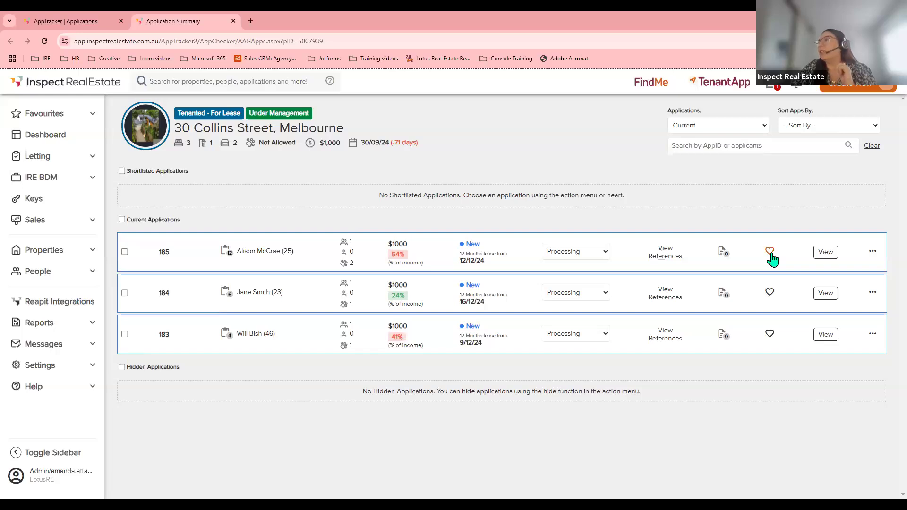
click(873, 254)
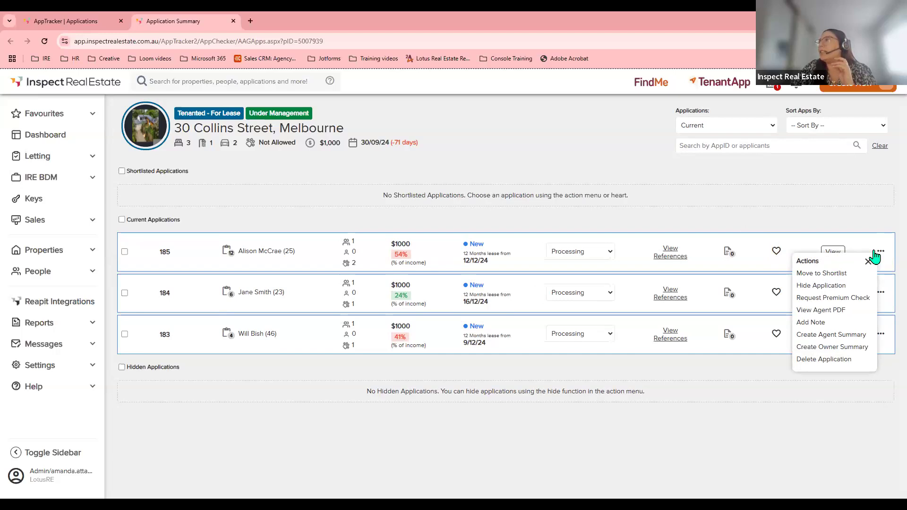
Hide application 185, then restore it to Current Applications.
click(821, 287)
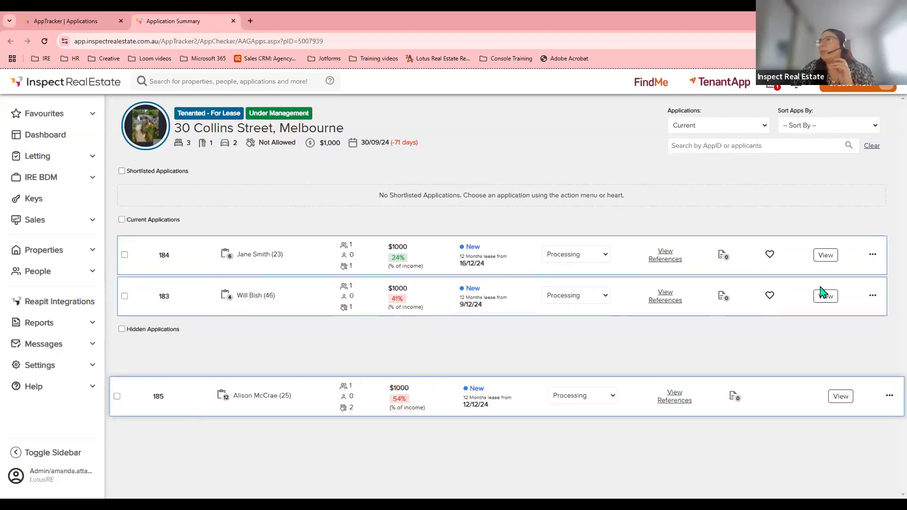
click(822, 293)
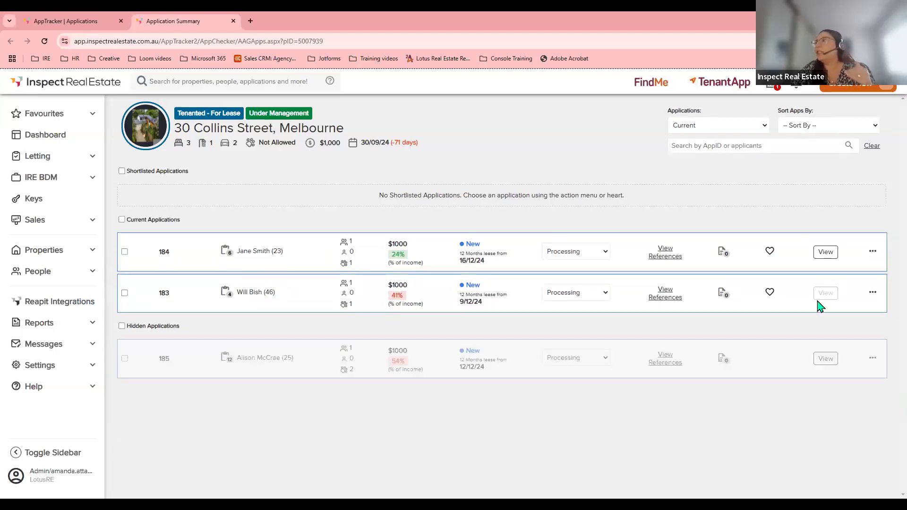
click(873, 359)
click(822, 380)
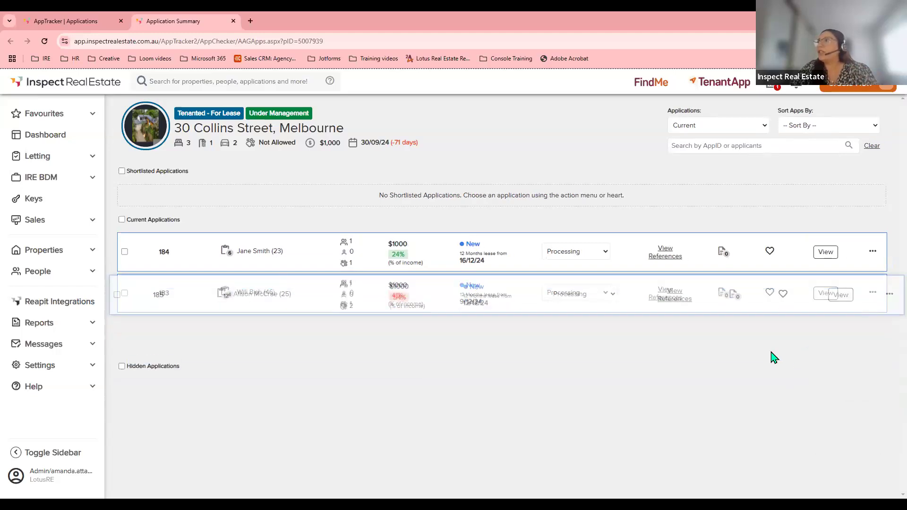
Dismiss the actions menu and close the Application Summary browser tab.
click(875, 255)
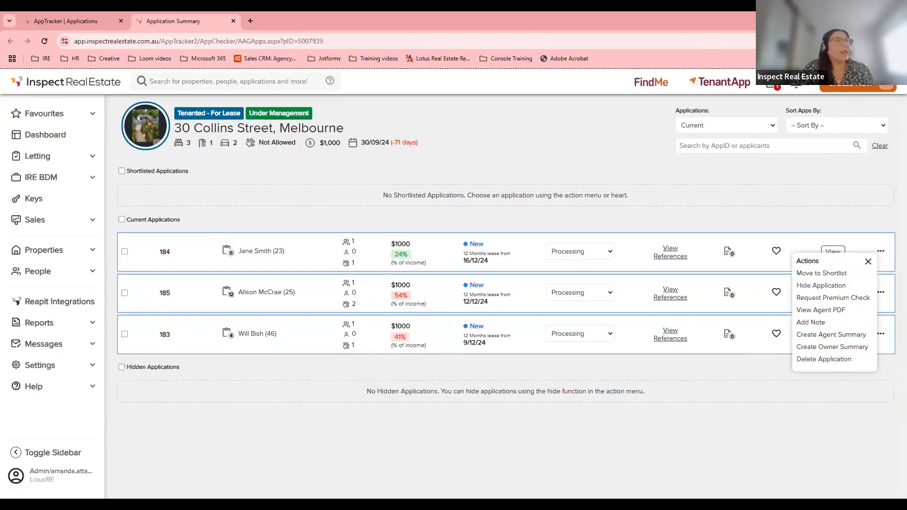
click(669, 232)
click(233, 21)
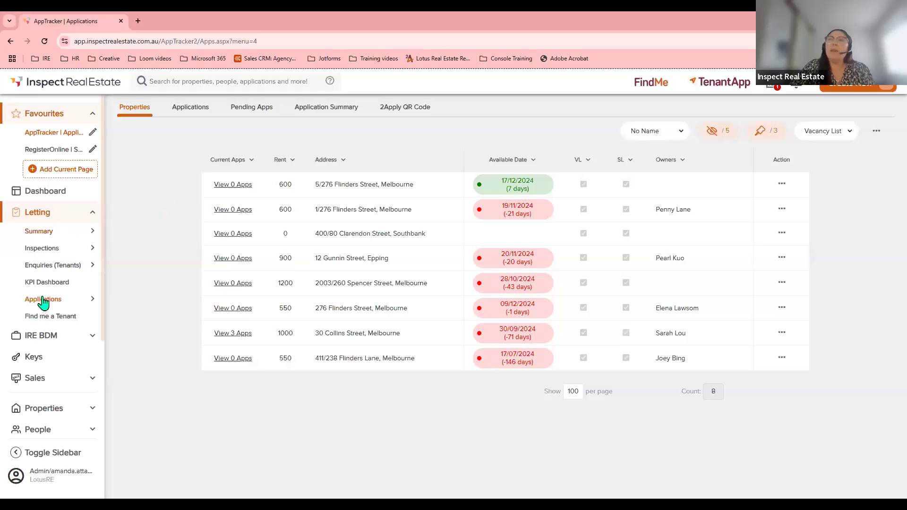
mouse_move(43, 302)
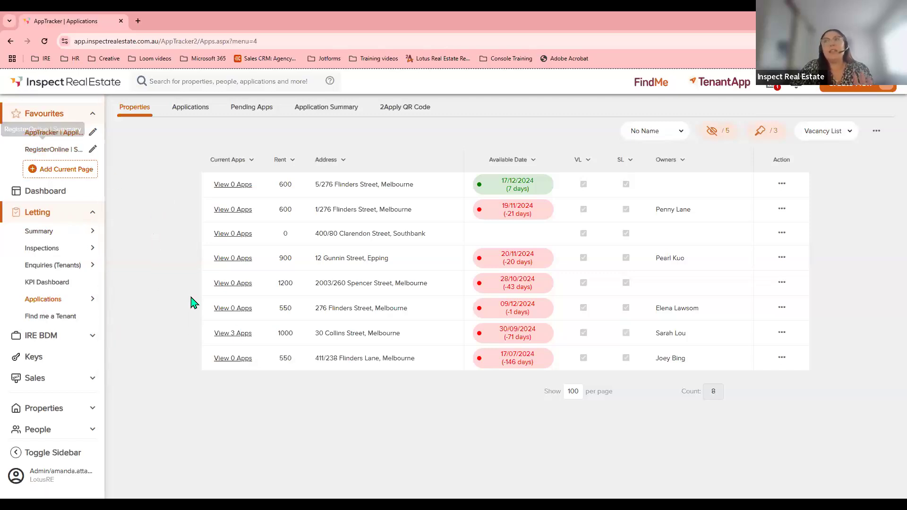
click(244, 334)
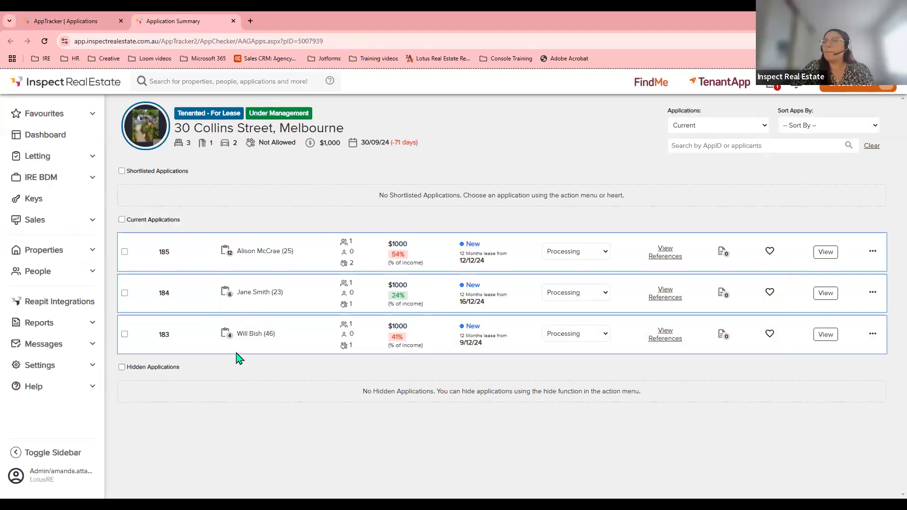
View application 185 in full, showing the applicant summary and 54% affordability.
click(829, 257)
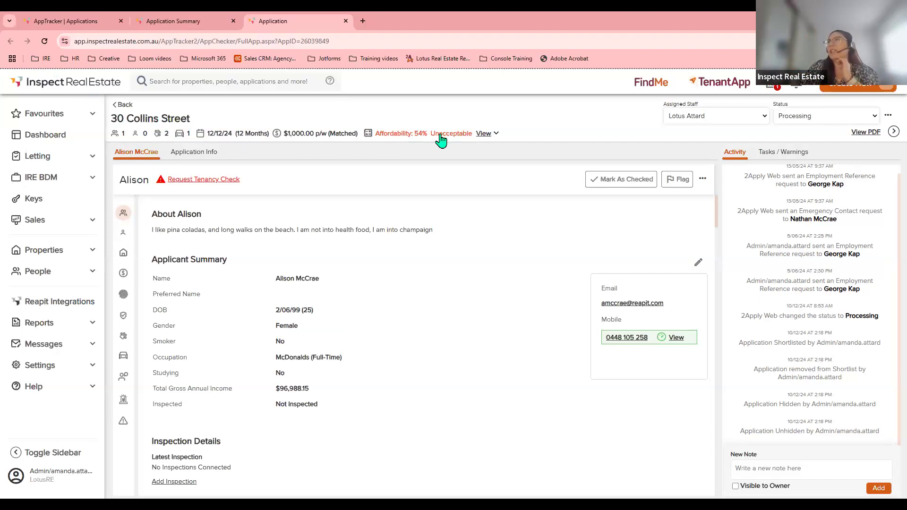
click(482, 134)
drag(522, 226, 484, 227)
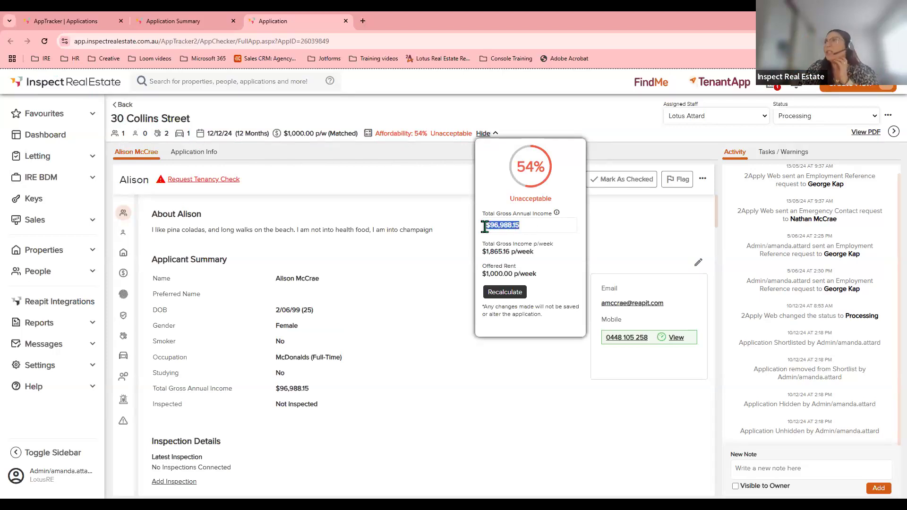
click(588, 144)
click(625, 235)
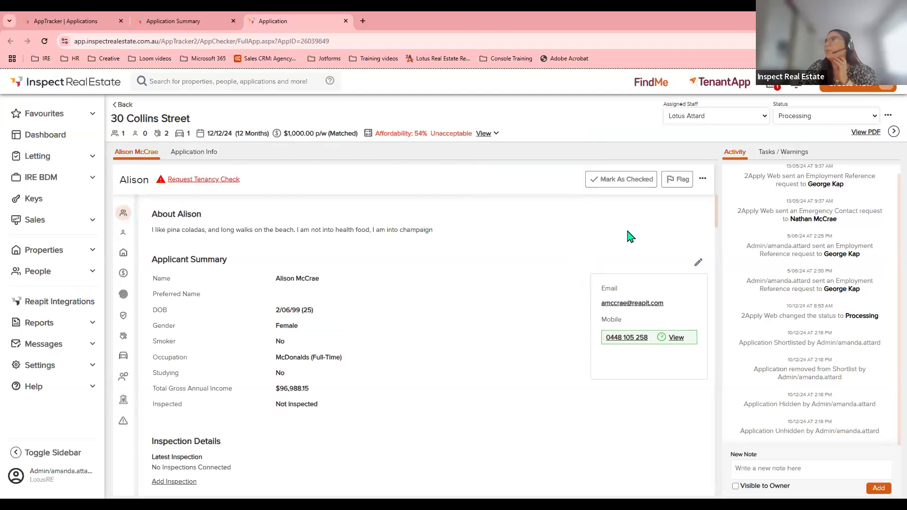
click(682, 124)
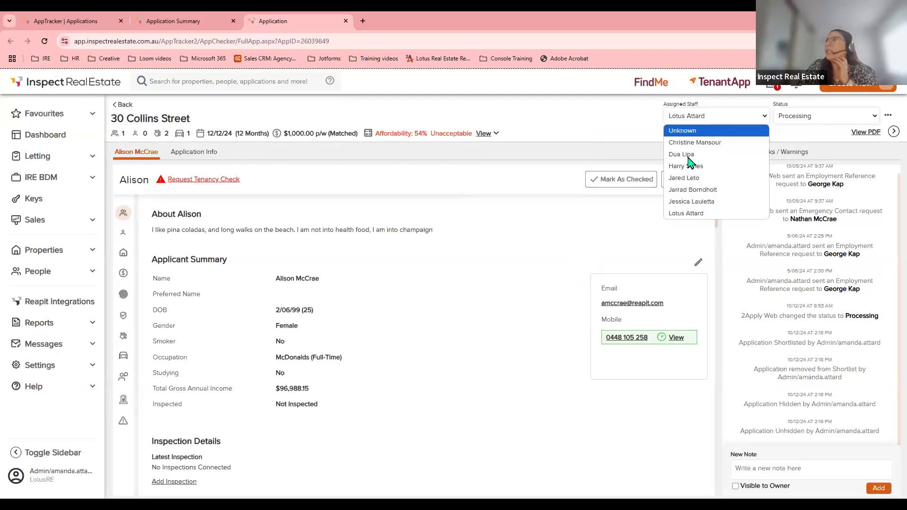
click(690, 121)
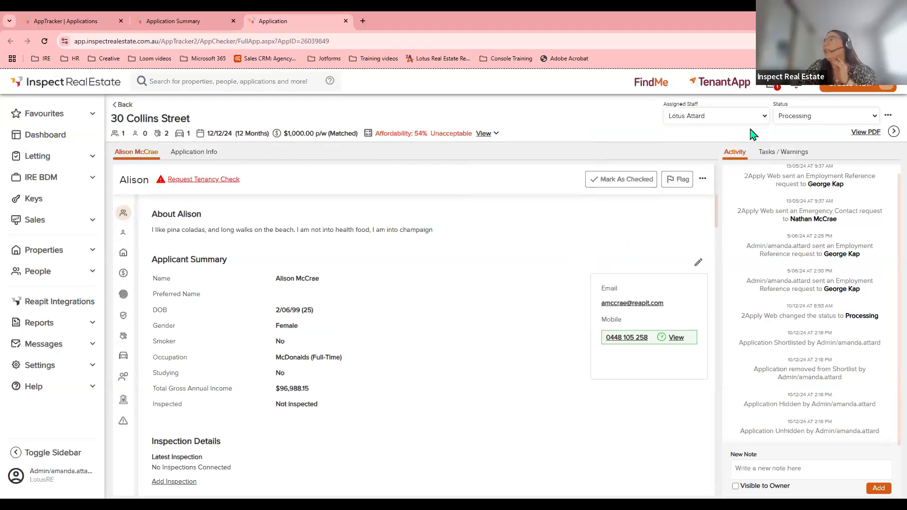
click(793, 118)
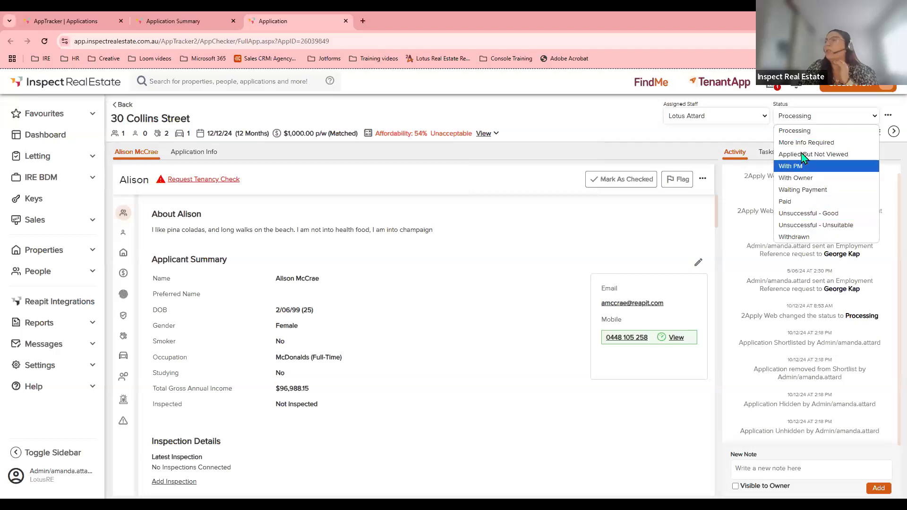
click(791, 125)
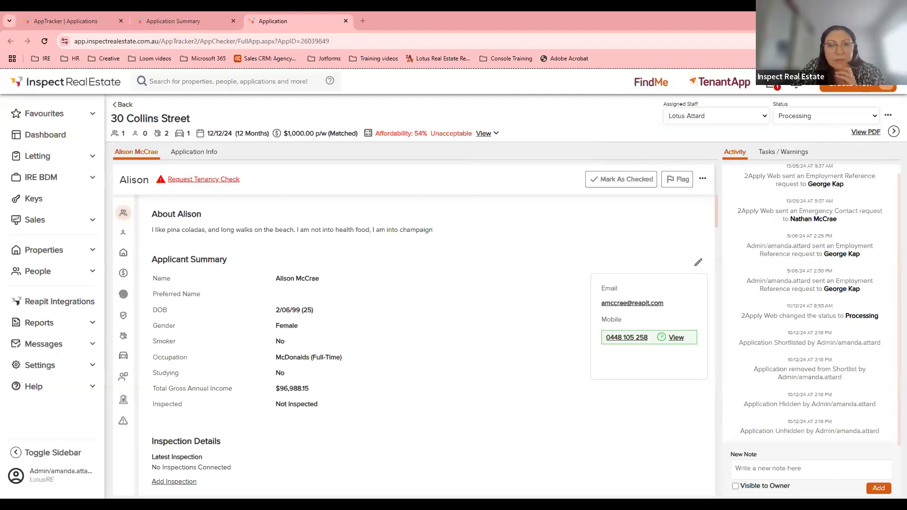
click(177, 19)
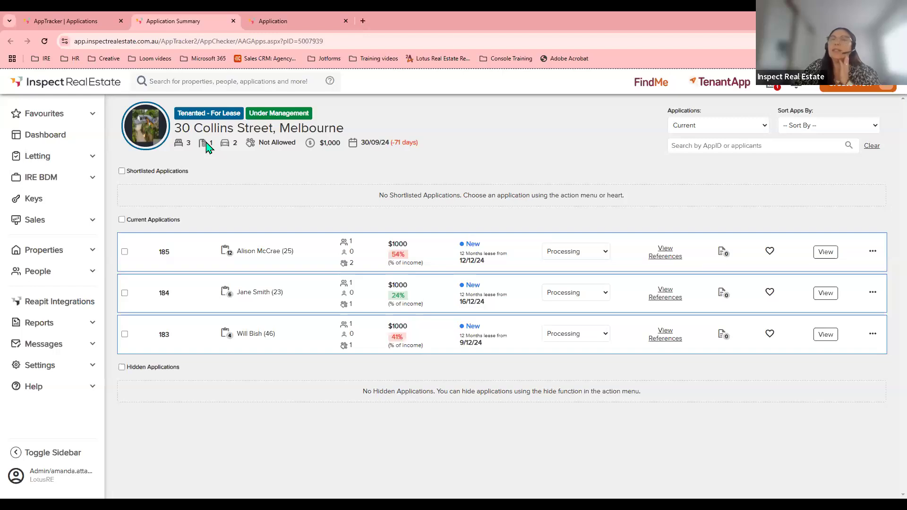
drag(177, 128, 362, 137)
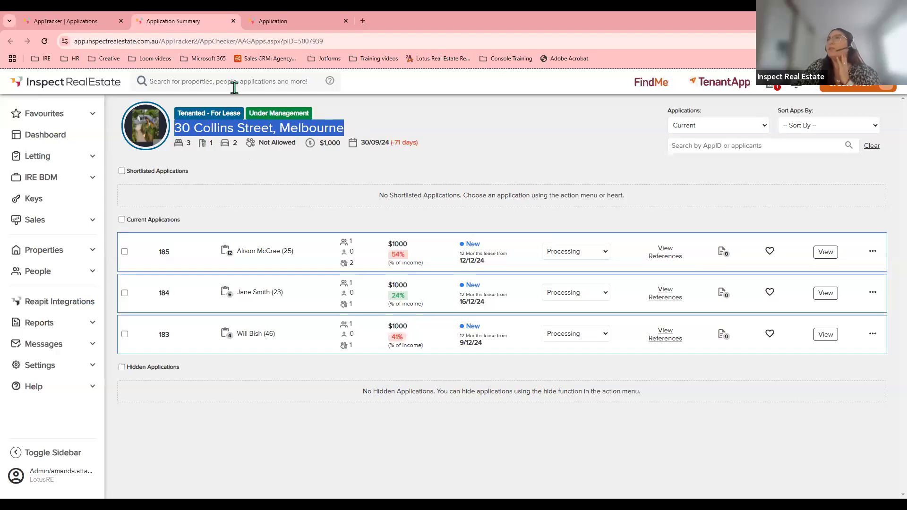
click(488, 144)
click(301, 19)
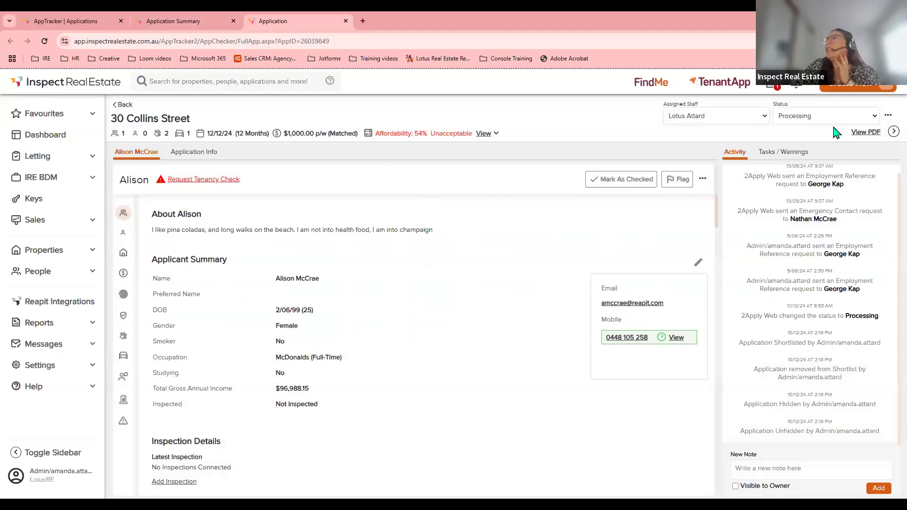
click(805, 115)
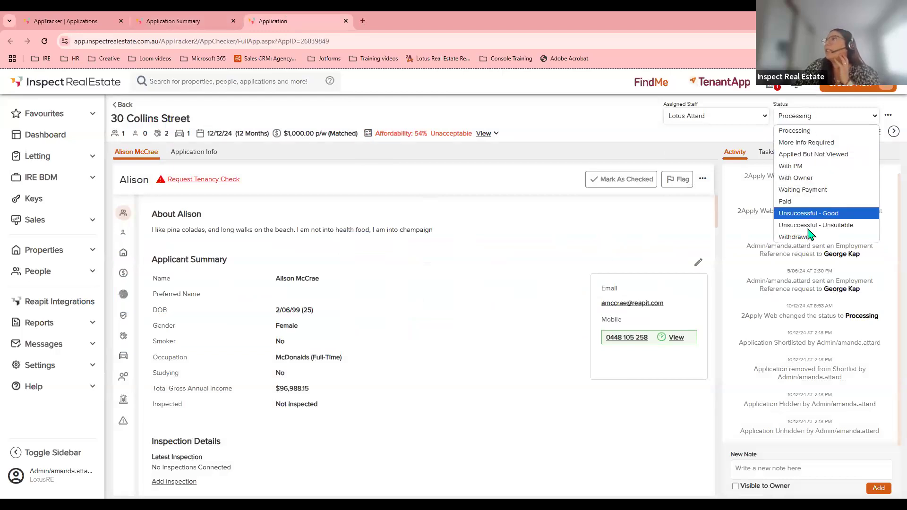
click(801, 118)
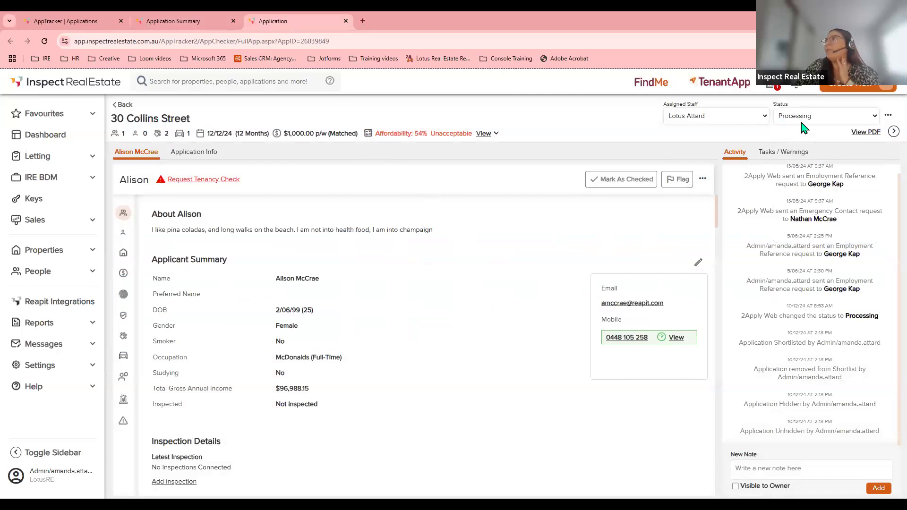
Review the 12-page application summary PDF of warnings and tasks, then close it.
click(852, 133)
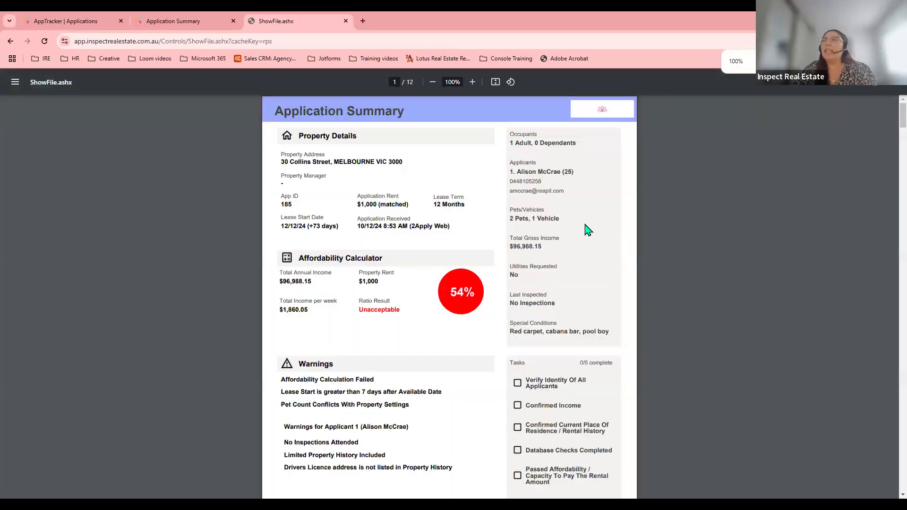
scroll(587, 230, down, 2)
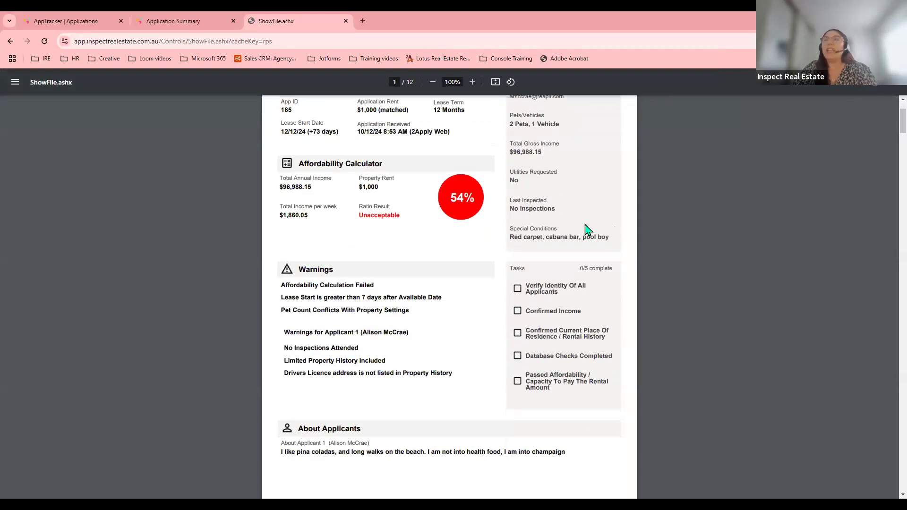
scroll(587, 230, down, 6)
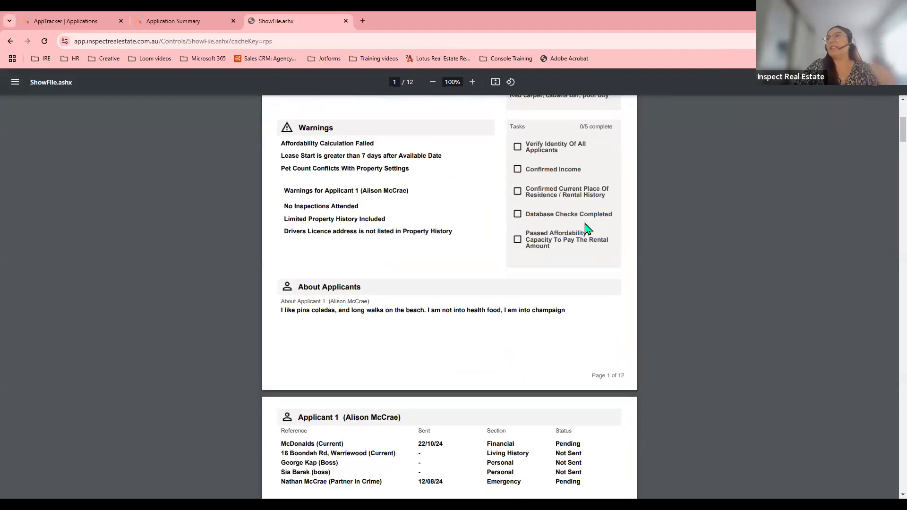
scroll(584, 229, down, 4)
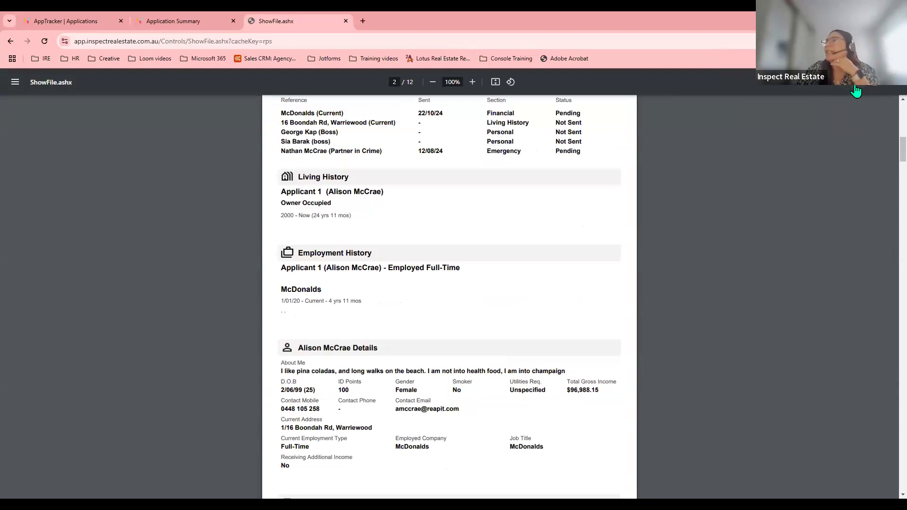
click(345, 21)
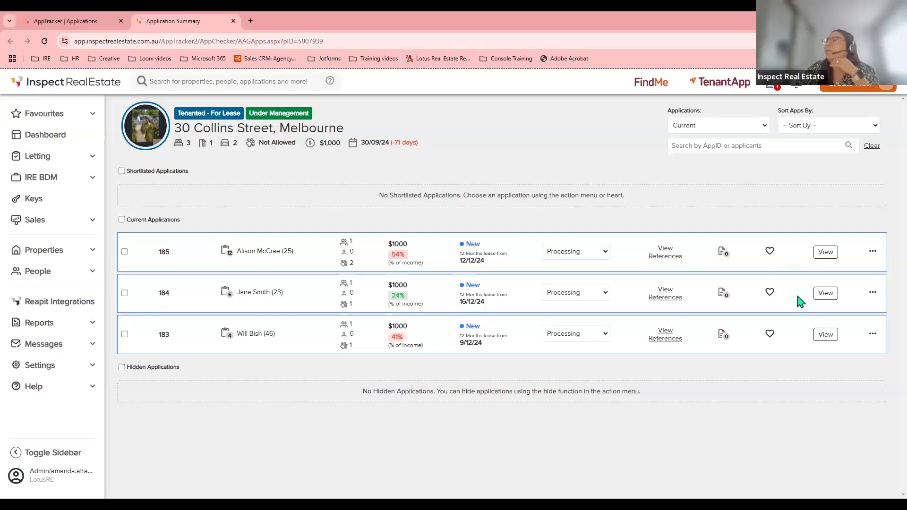
Open application 185 in full, check its Application Info, and return to Applicant Details.
click(823, 252)
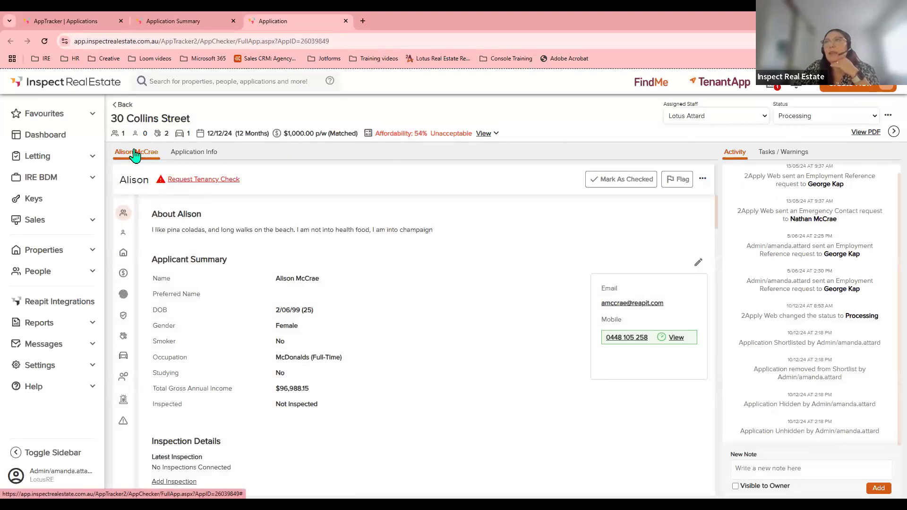
click(195, 154)
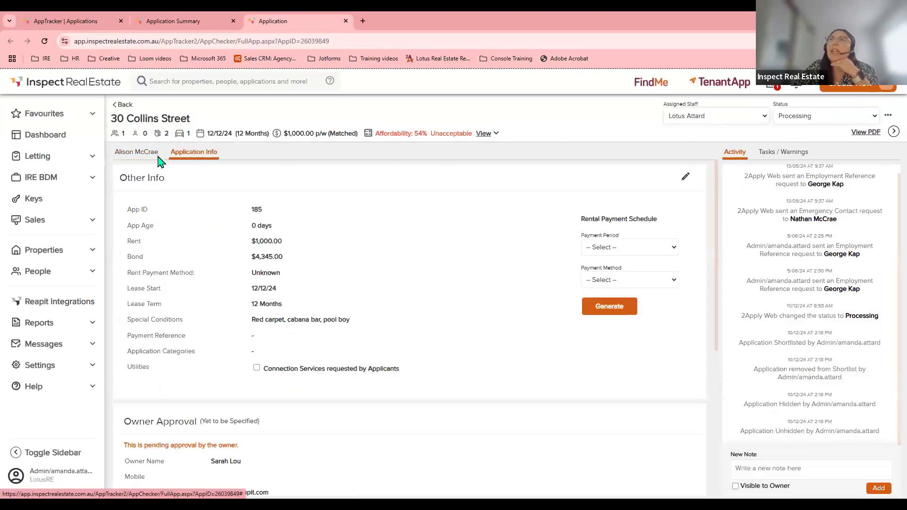
click(142, 158)
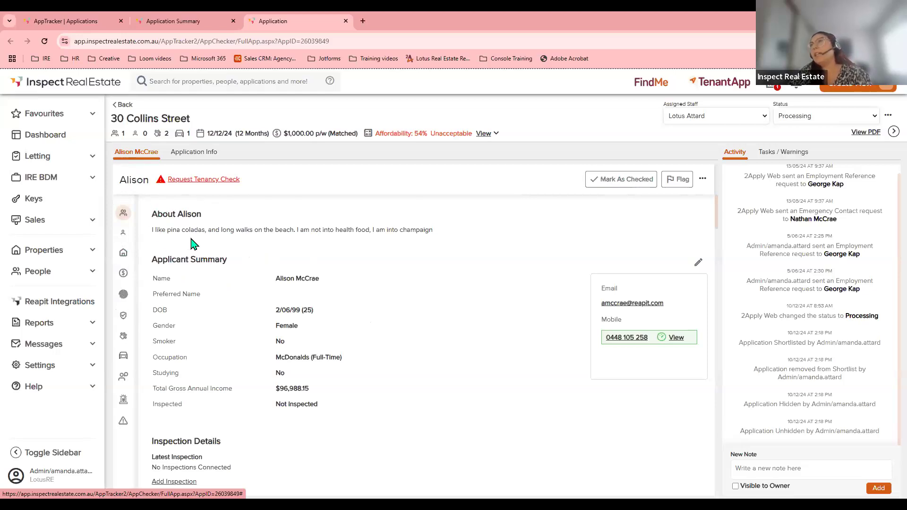
scroll(194, 243, down, 1)
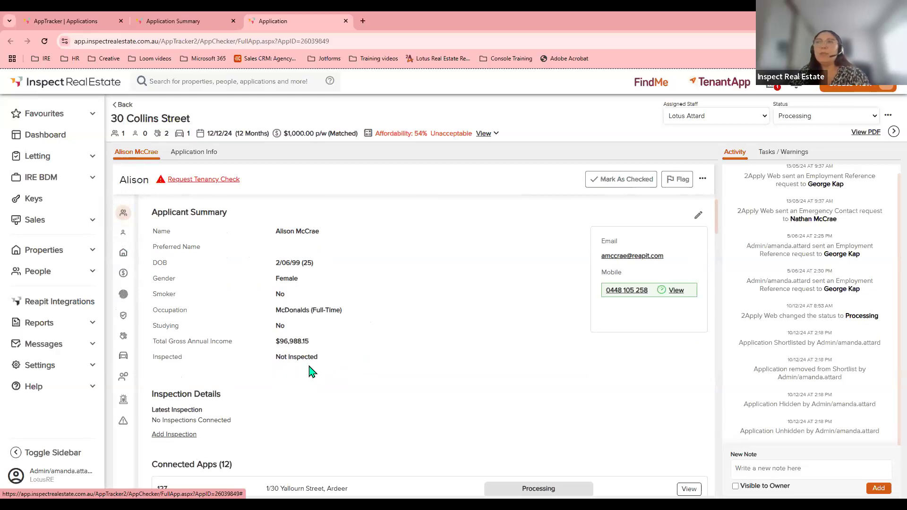
scroll(303, 372, down, 1)
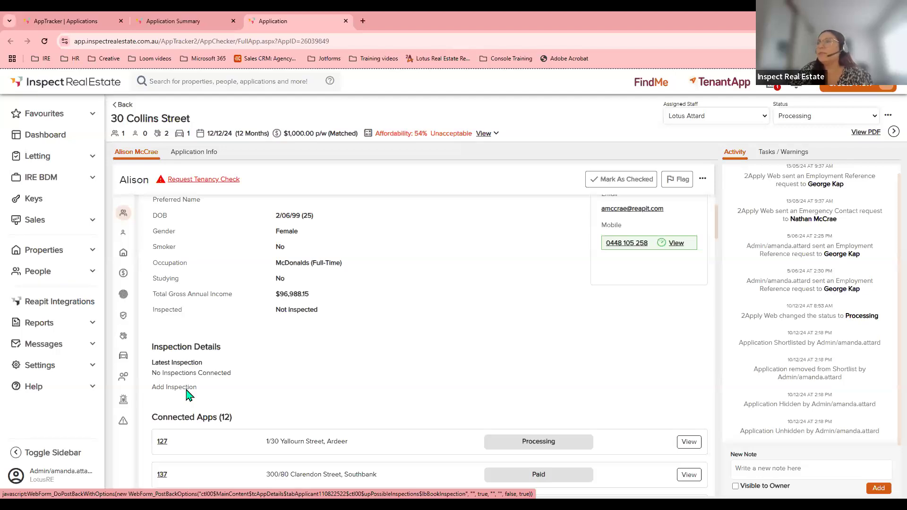
scroll(185, 392, down, 4)
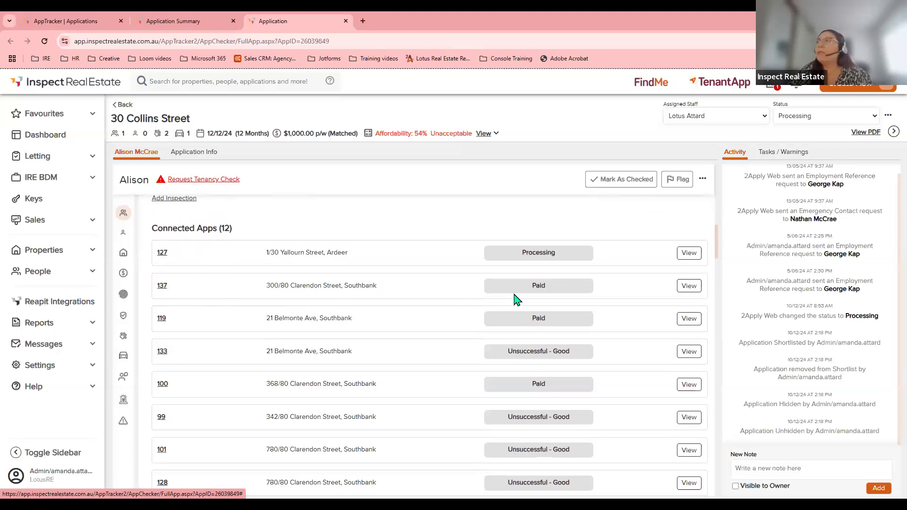
click(687, 260)
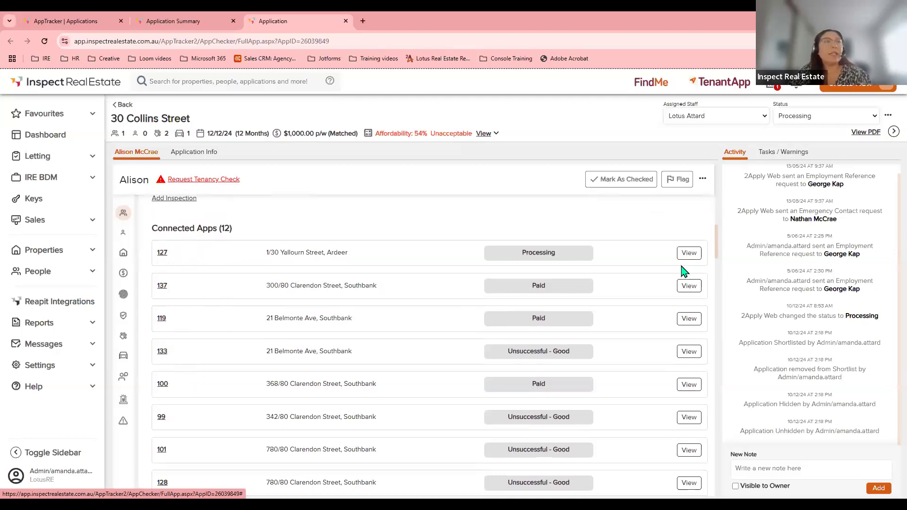
scroll(616, 295, down, 4)
scroll(616, 295, down, 5)
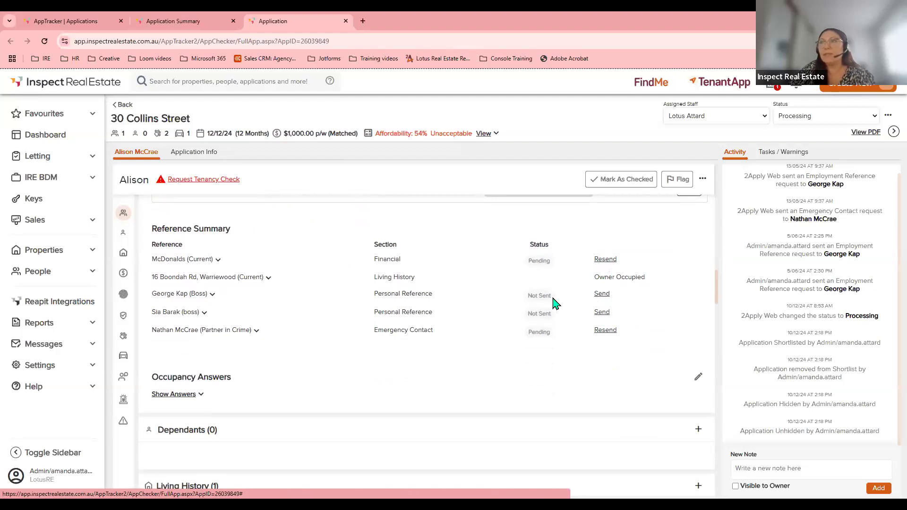
Reveal the Occupancy Answers and scroll down to the owner-occupied Living History address.
scroll(255, 299, down, 2)
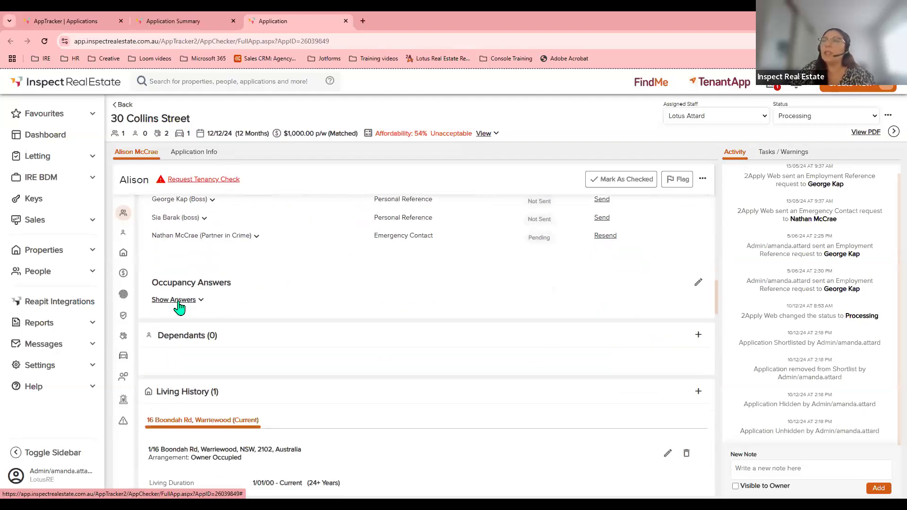
click(178, 301)
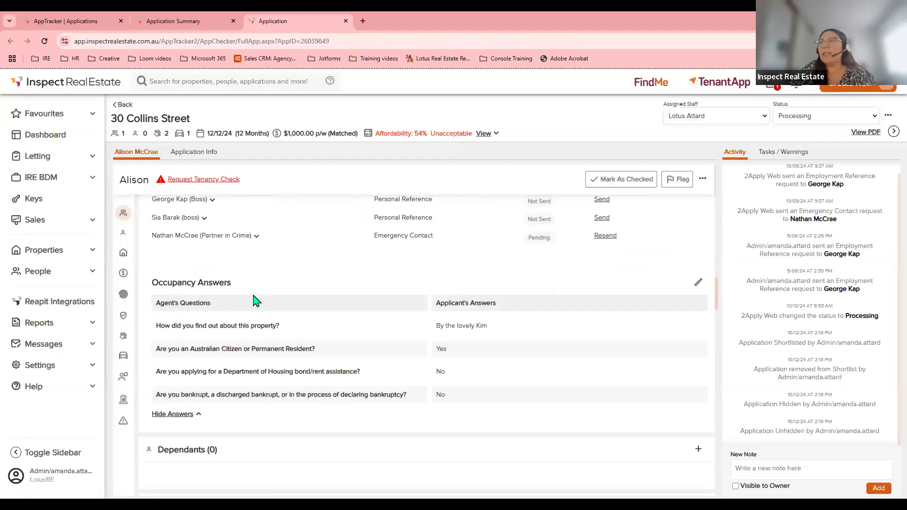
scroll(337, 419, down, 4)
scroll(334, 411, down, 3)
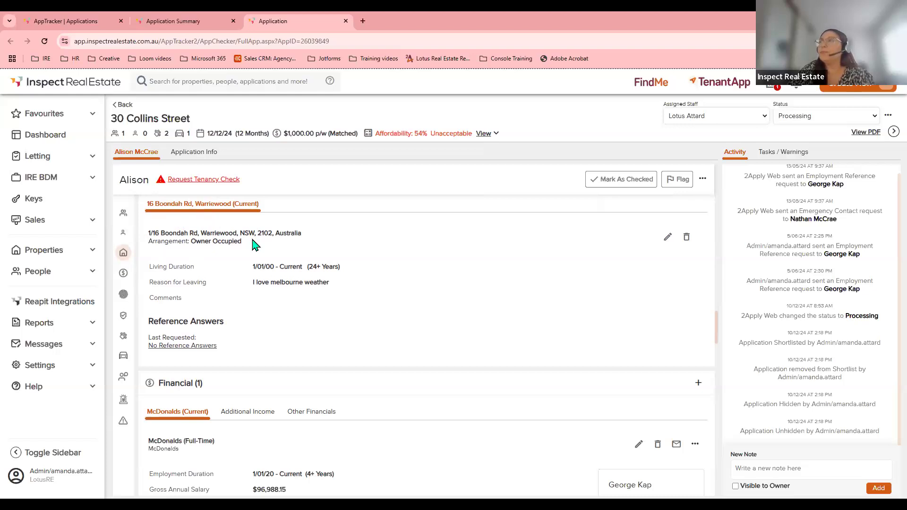
Resave the current living-history address unchanged and close the full application tab.
click(668, 237)
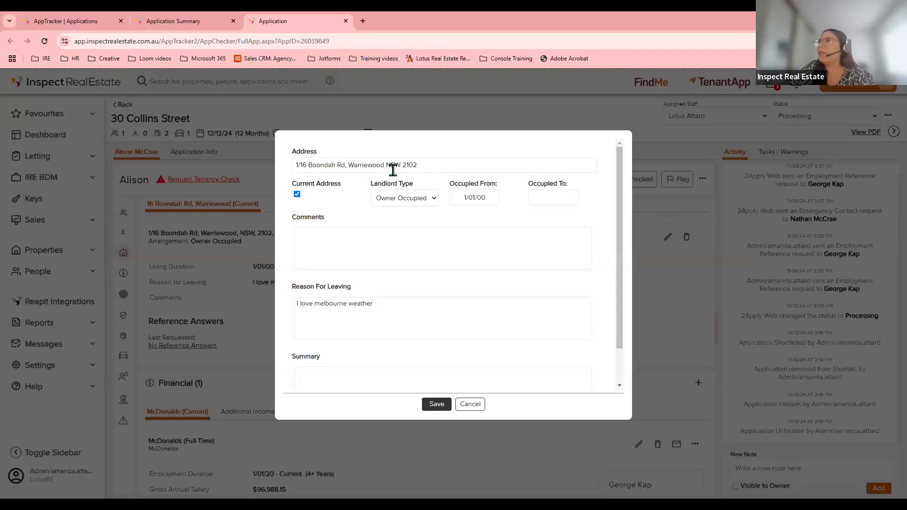
scroll(401, 259, down, 1)
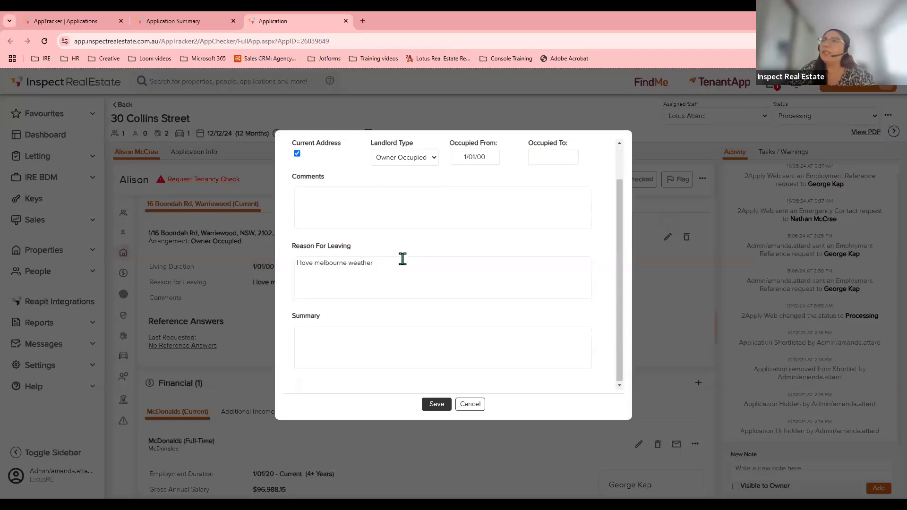
scroll(418, 279, up, 1)
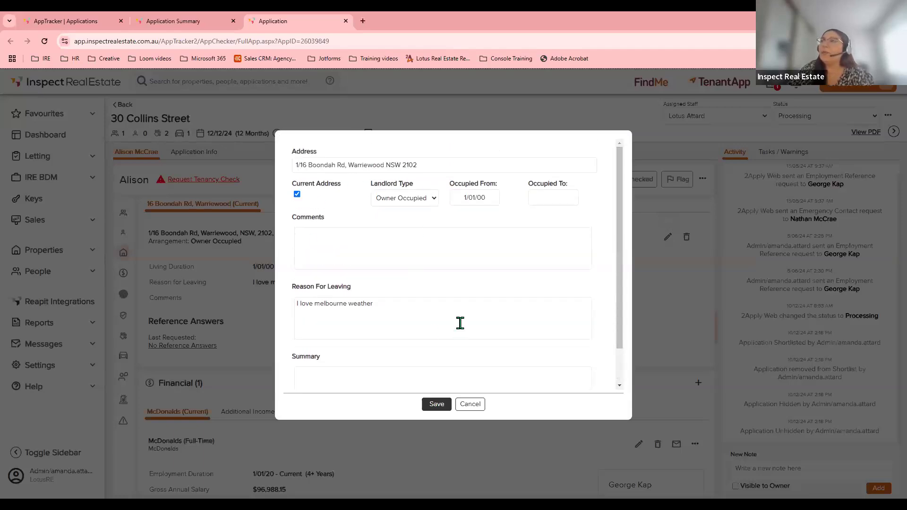
click(435, 407)
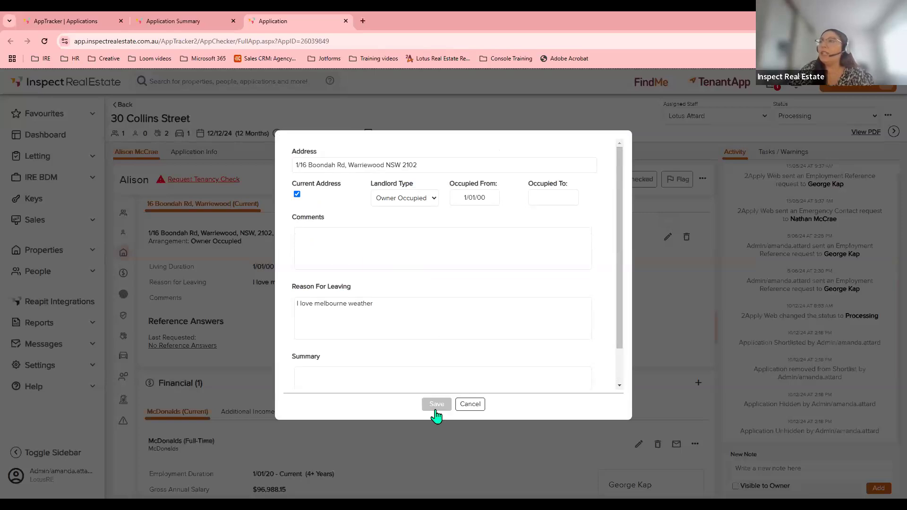
click(482, 406)
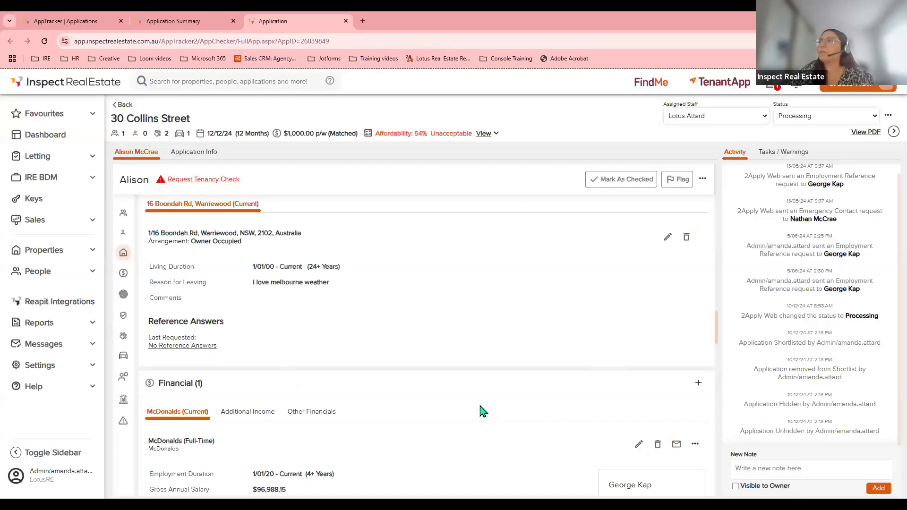
scroll(501, 392, down, 1)
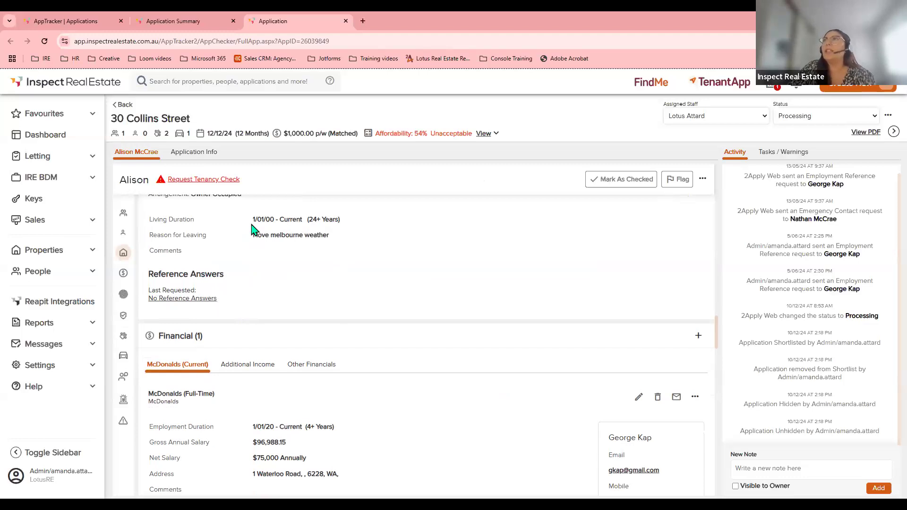
click(346, 21)
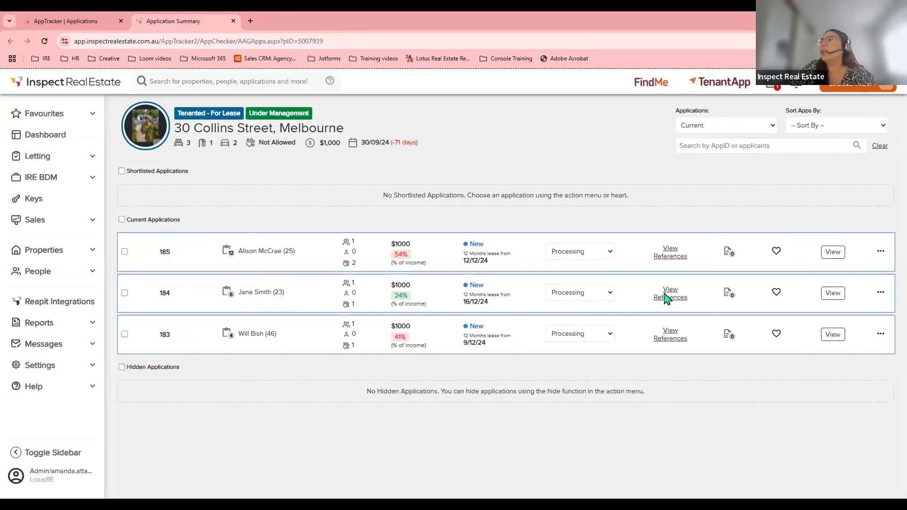
Open application 184 and expand the current address's Reference Answers under Living History.
click(832, 293)
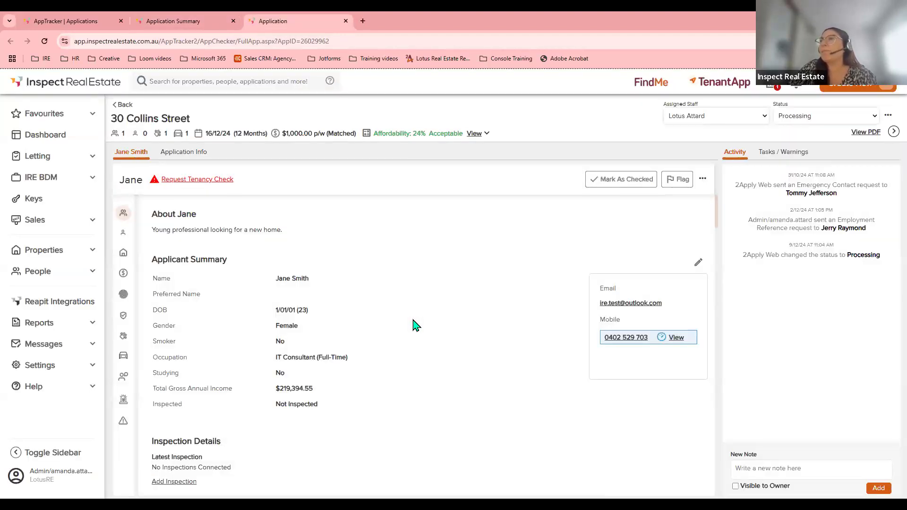
scroll(414, 325, down, 15)
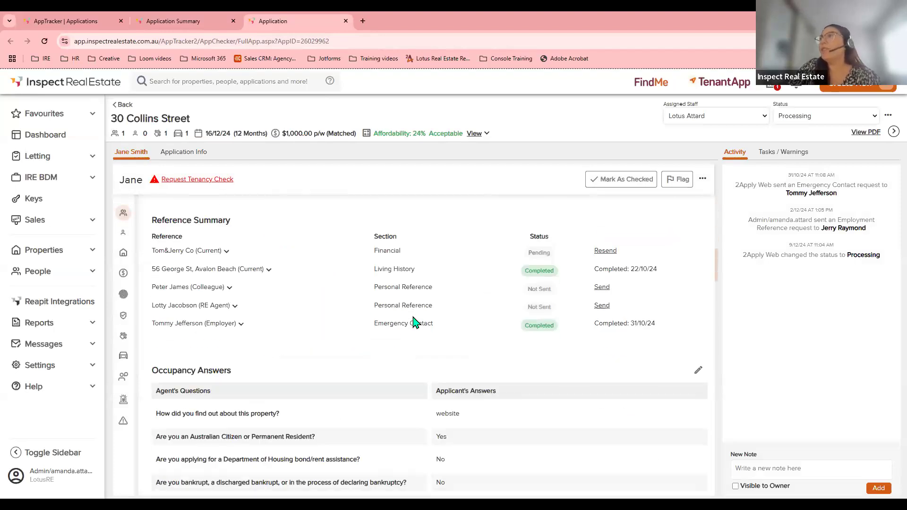
scroll(414, 325, down, 4)
scroll(413, 320, up, 5)
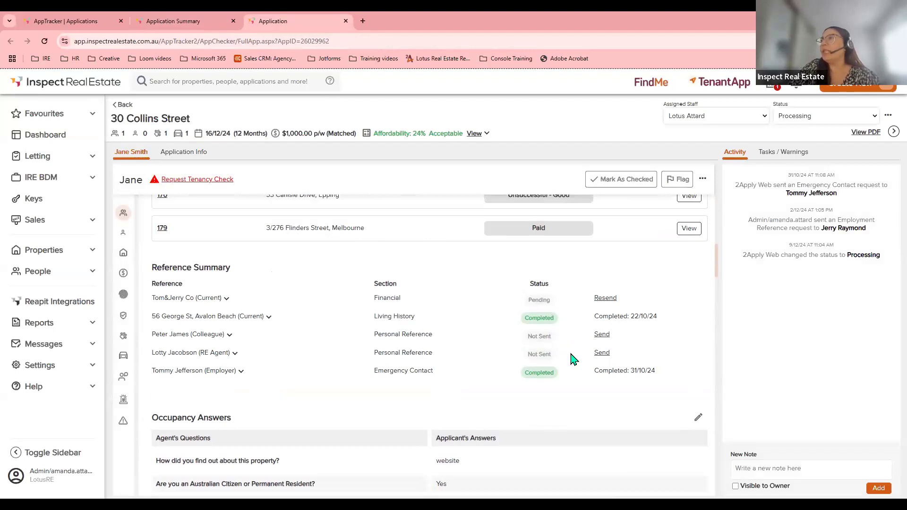
scroll(554, 384, down, 2)
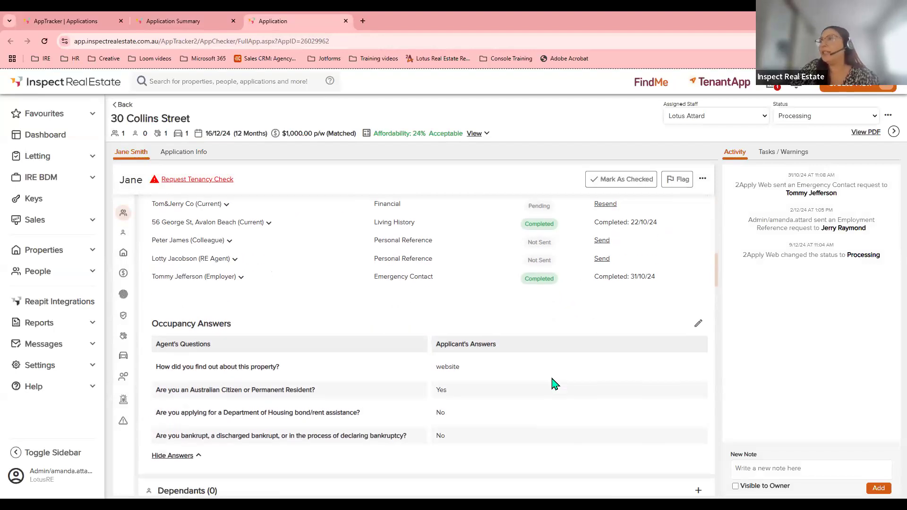
scroll(554, 383, down, 6)
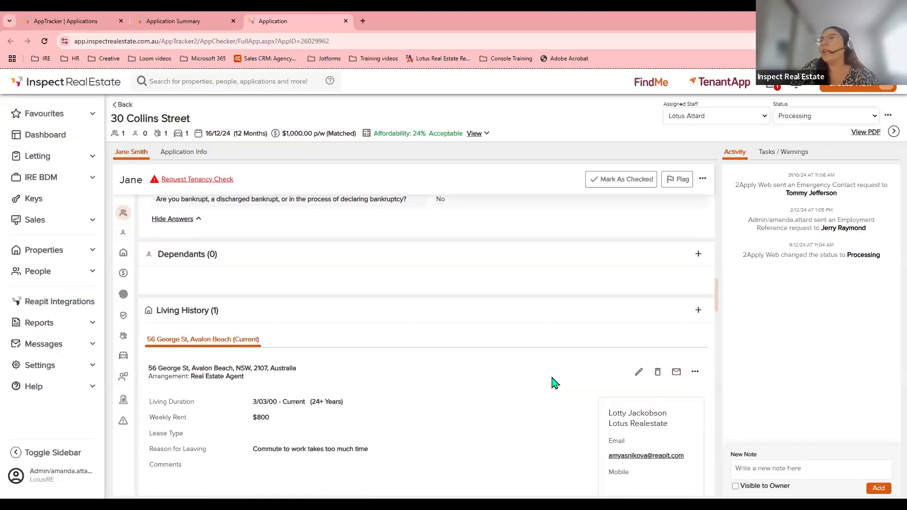
scroll(554, 383, down, 1)
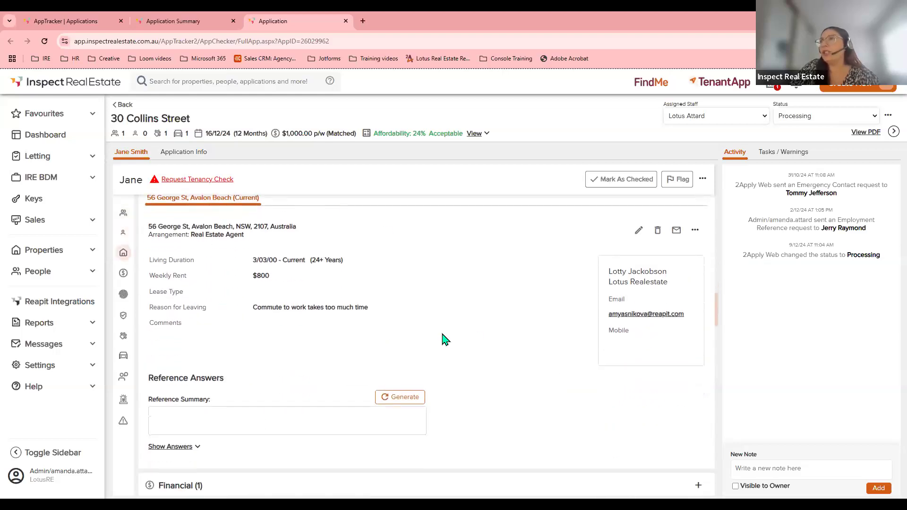
click(175, 447)
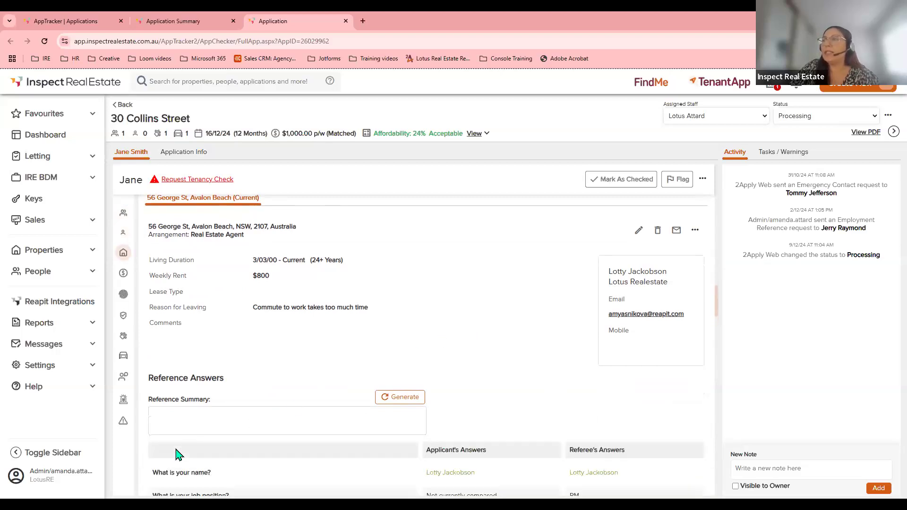
scroll(177, 455, down, 5)
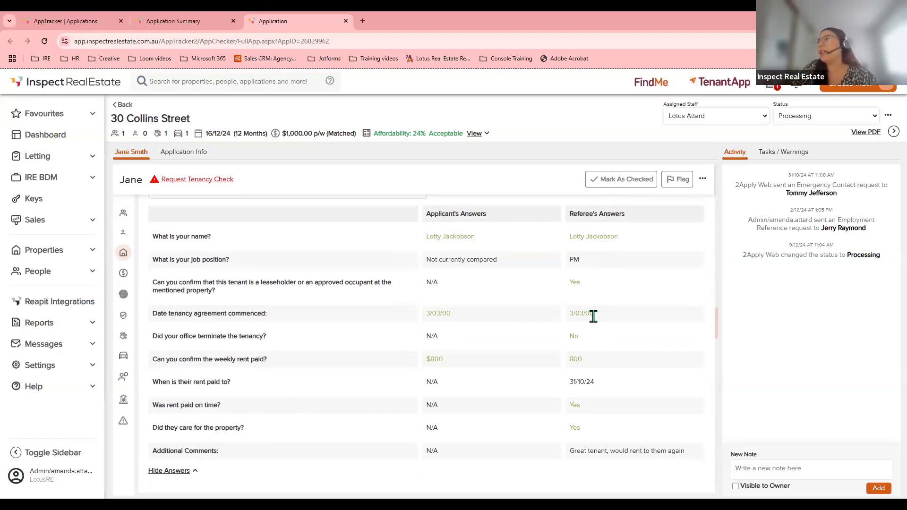
scroll(596, 319, up, 2)
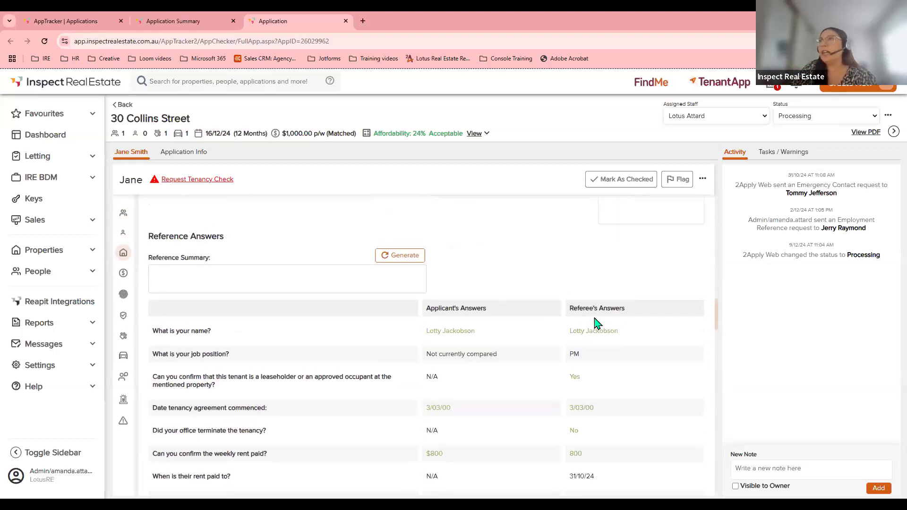
Generate a Casual, Short summary for the current address reference and save it.
click(407, 258)
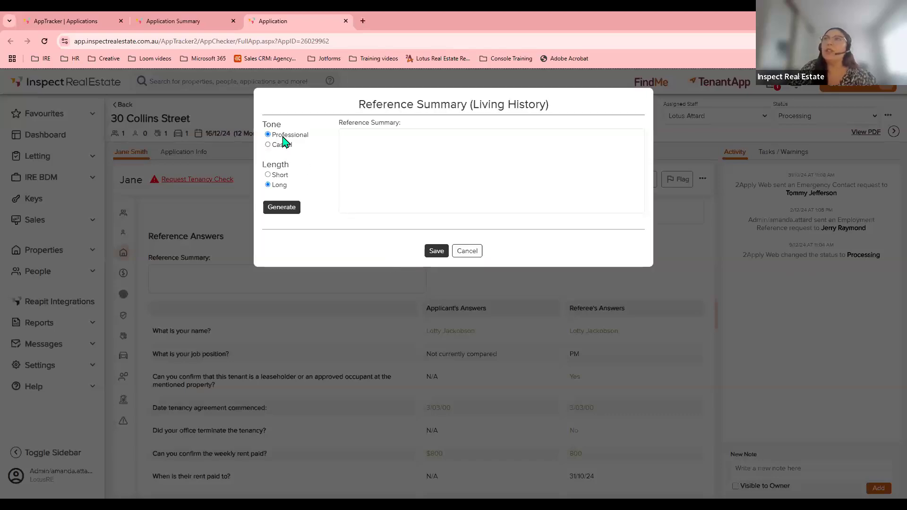
click(283, 146)
click(281, 175)
click(283, 208)
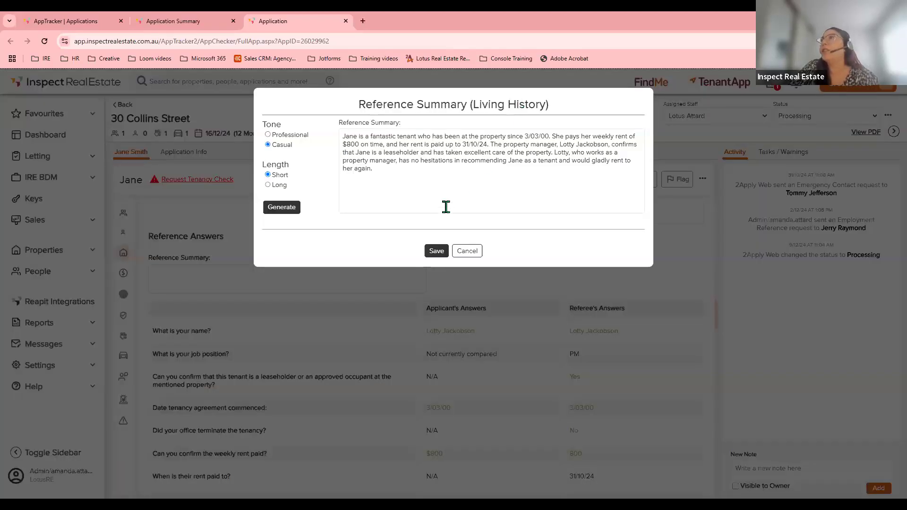
click(433, 255)
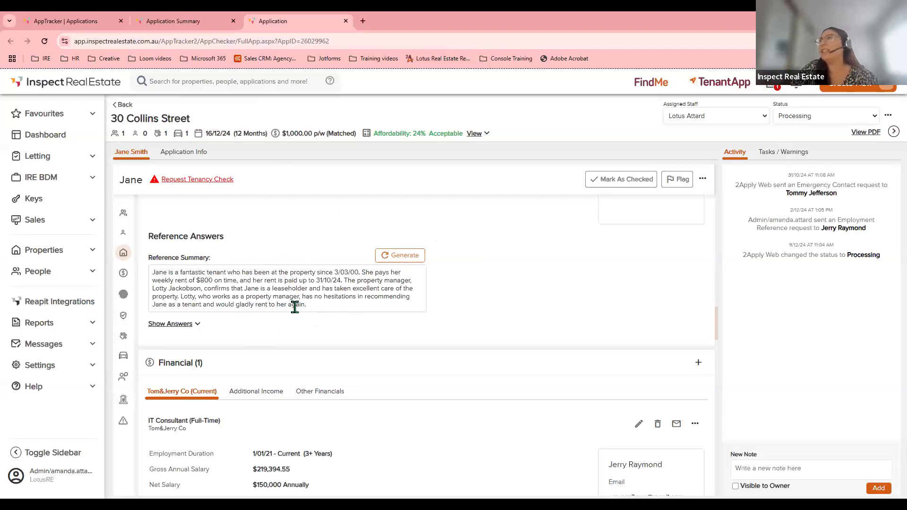
scroll(295, 307, down, 4)
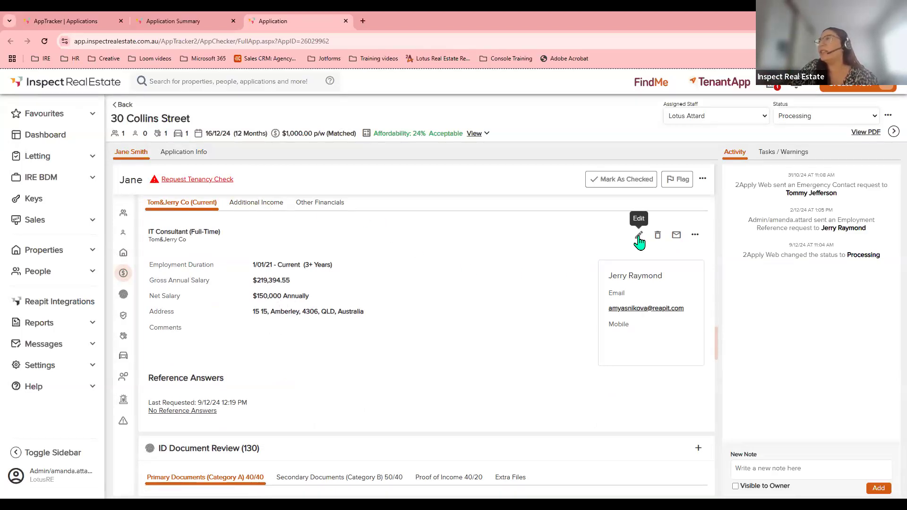
click(639, 236)
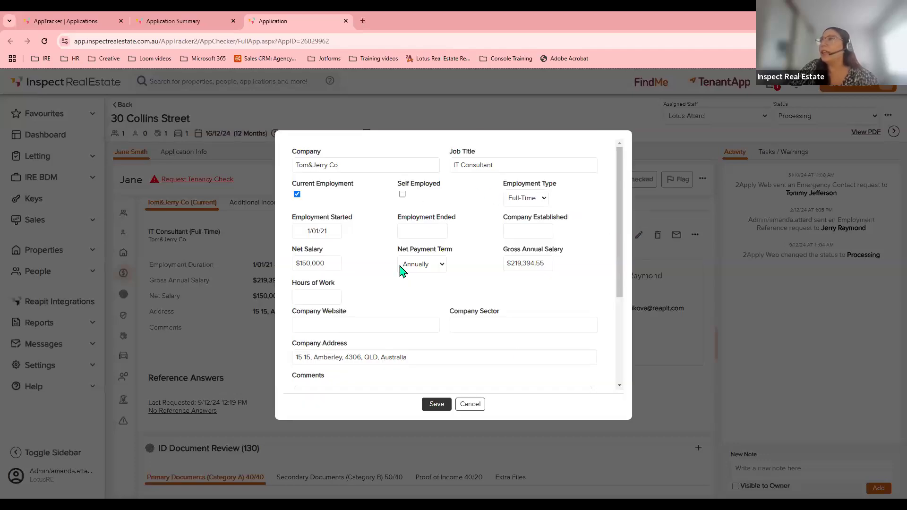
scroll(529, 352, down, 3)
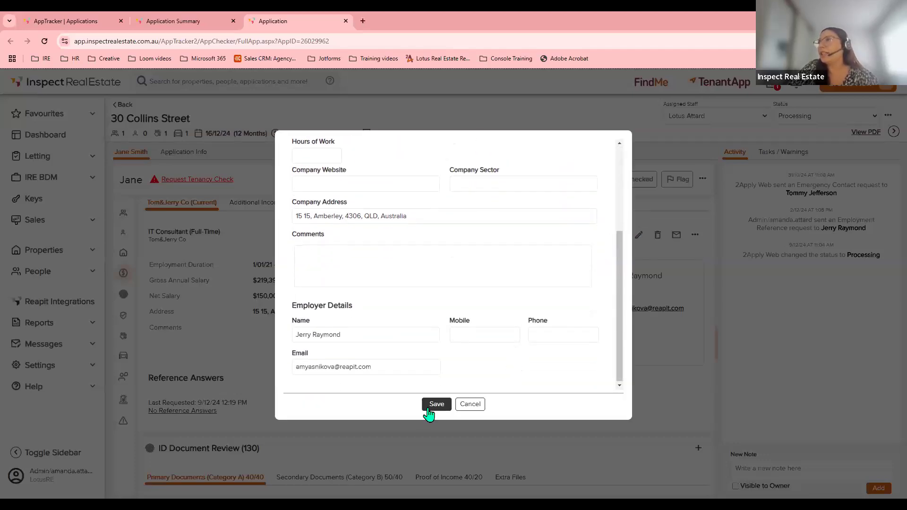
click(482, 406)
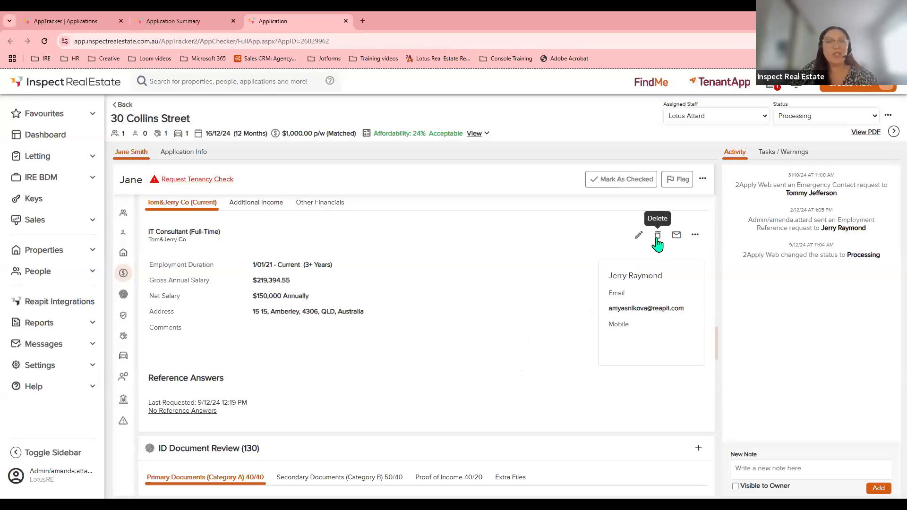
click(695, 236)
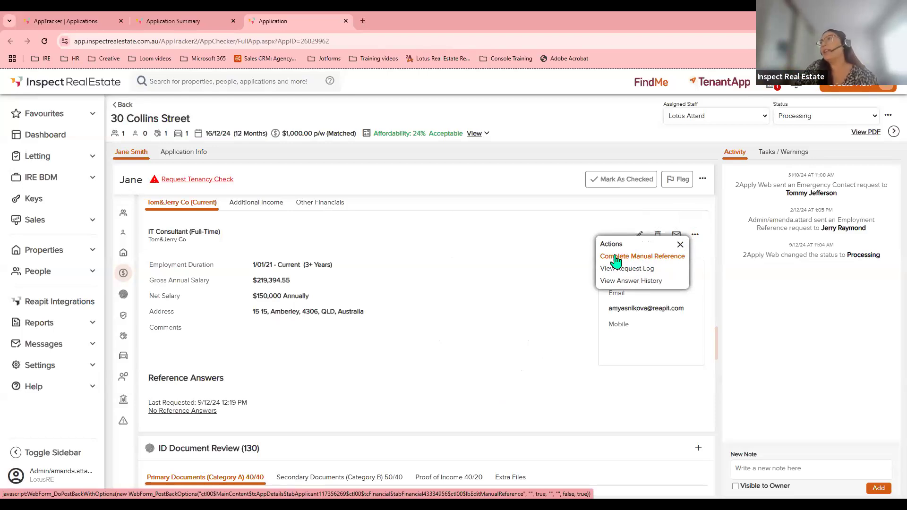
click(654, 259)
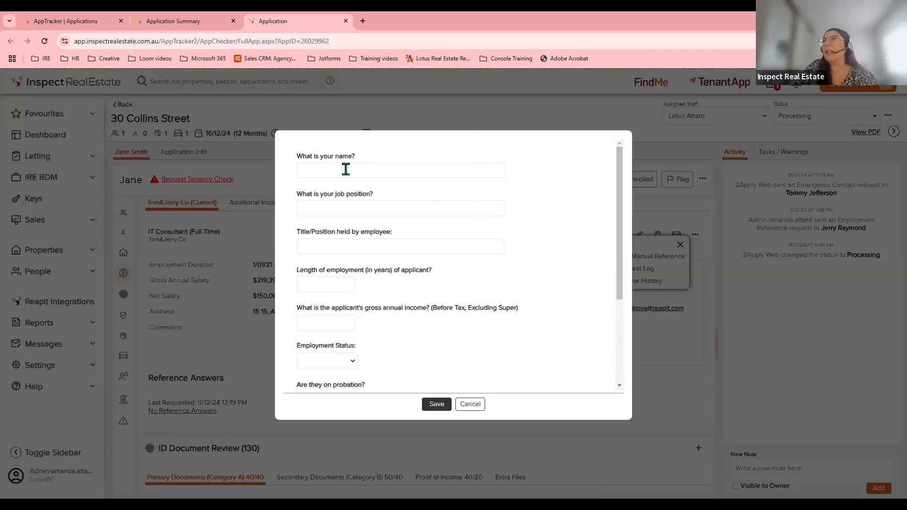
click(335, 208)
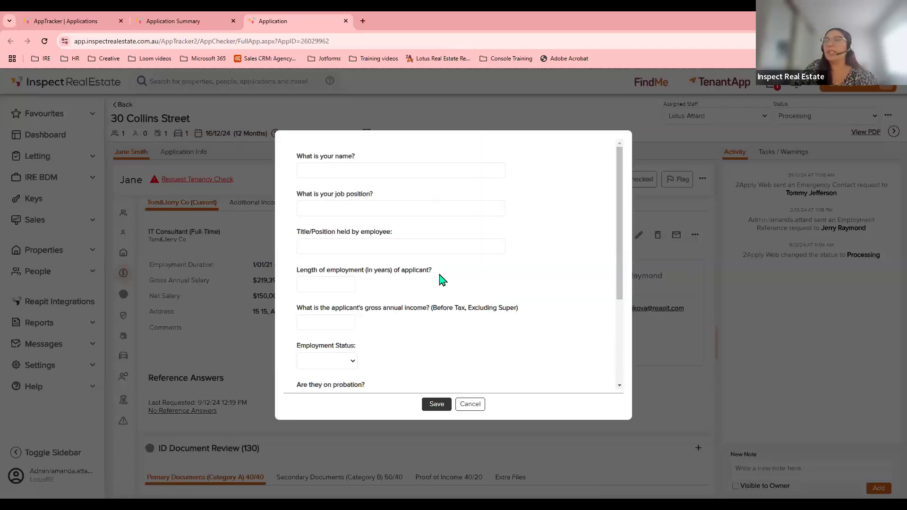
scroll(439, 280, down, 3)
click(443, 405)
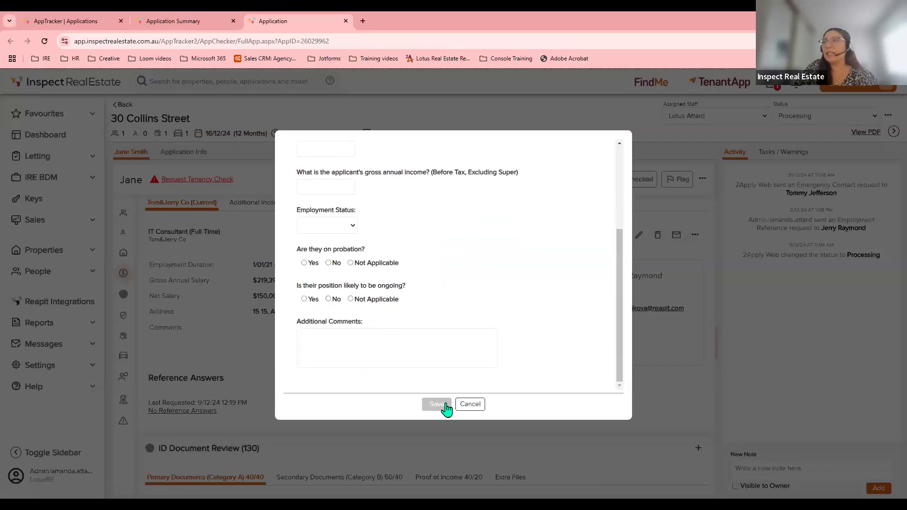
click(471, 405)
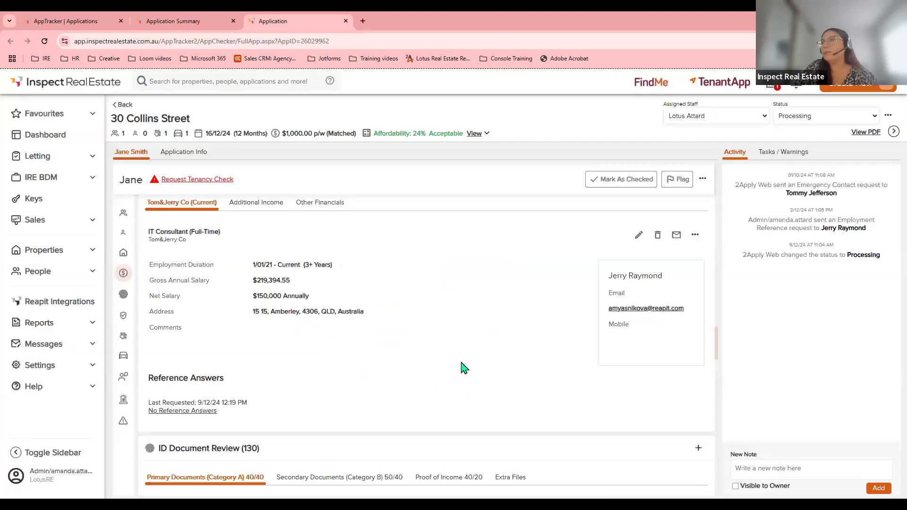
scroll(461, 365, down, 4)
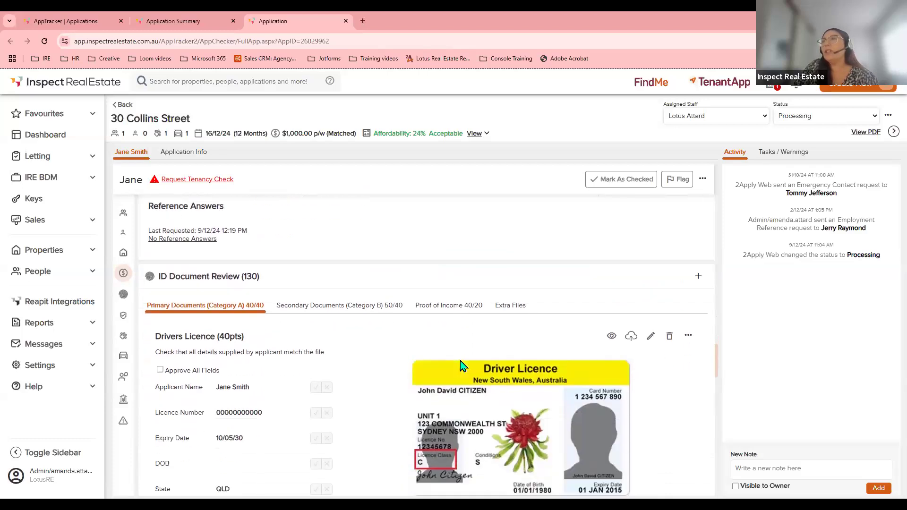
Browse the secondary ID and proof of income documents, then view the drivers licence image.
scroll(460, 365, down, 1)
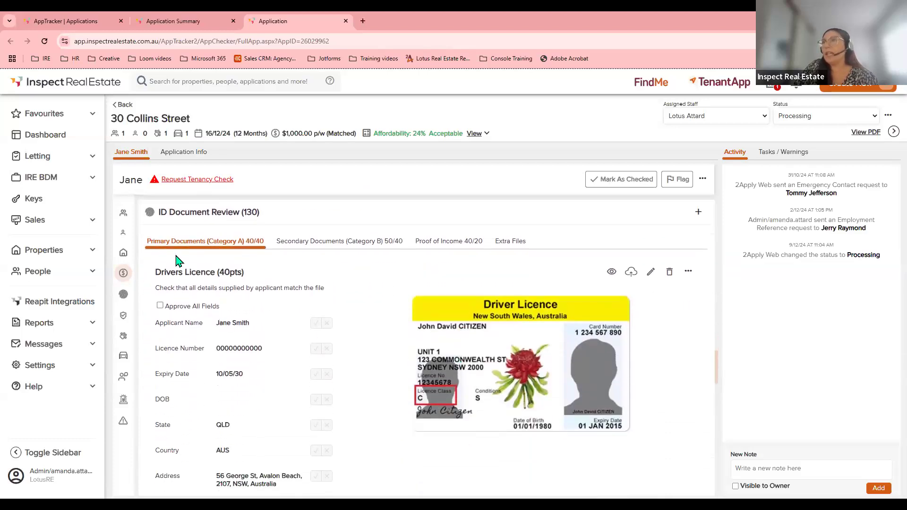
click(301, 250)
click(435, 247)
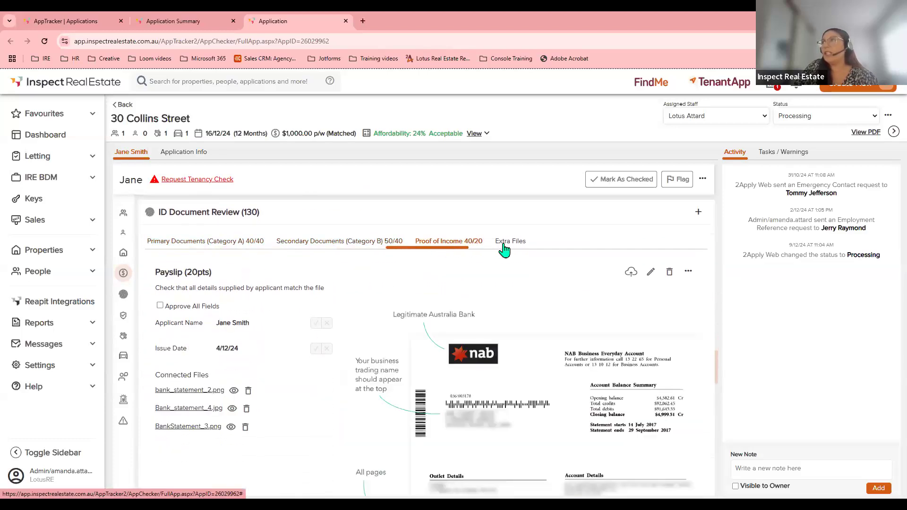
click(192, 249)
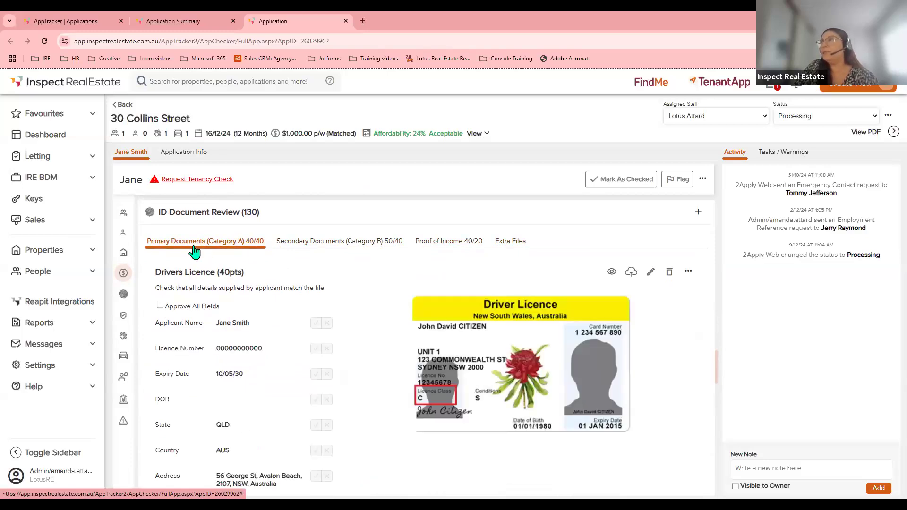
click(611, 273)
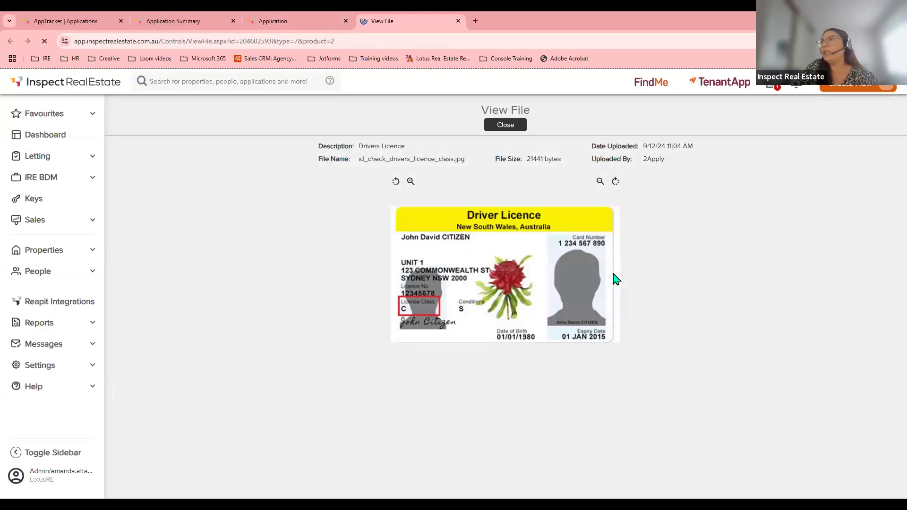
click(410, 181)
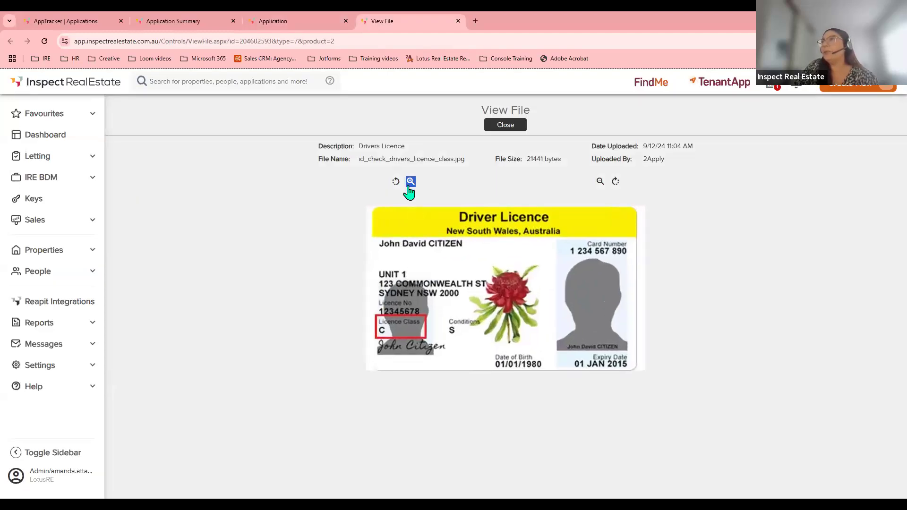
click(600, 182)
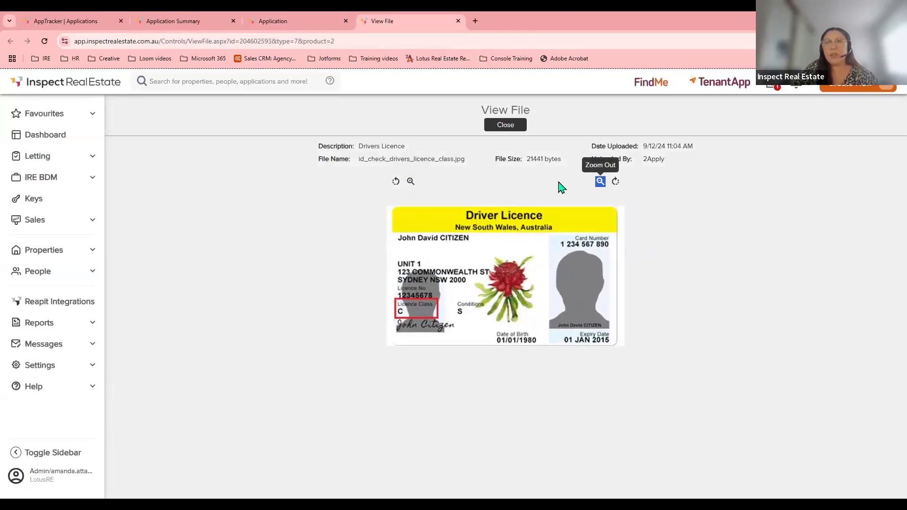
click(503, 126)
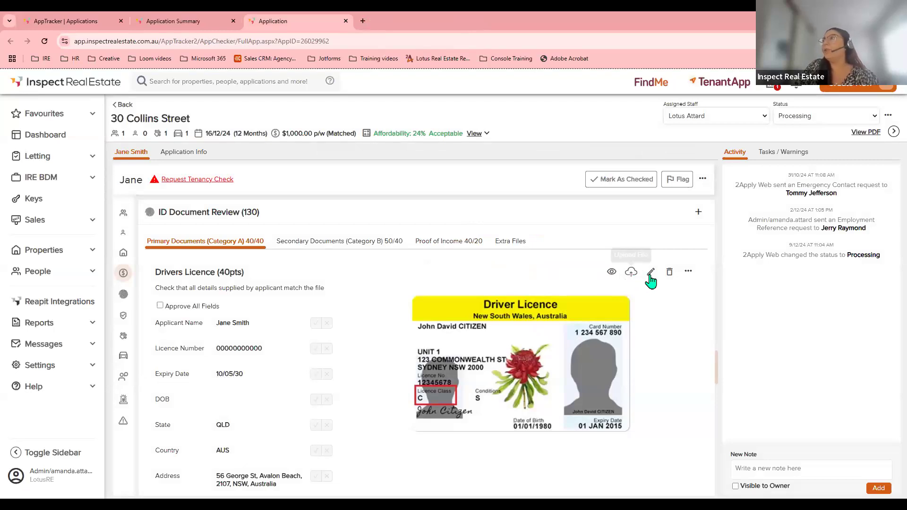
Tick Approve All Fields on the Drivers Licence.
click(688, 271)
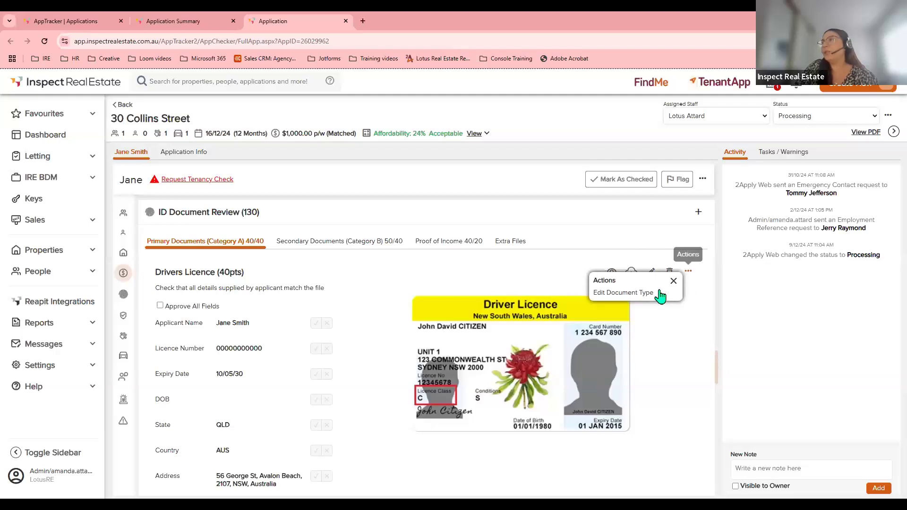
click(689, 272)
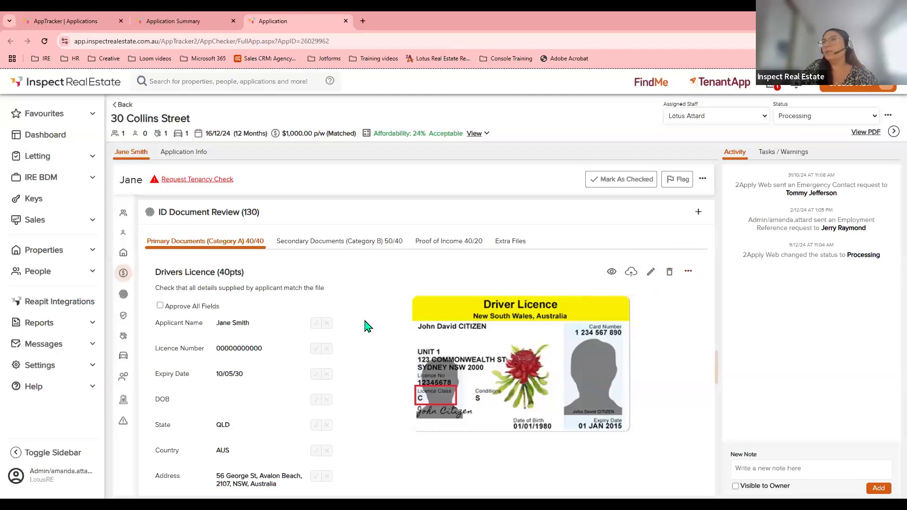
scroll(366, 326, down, 1)
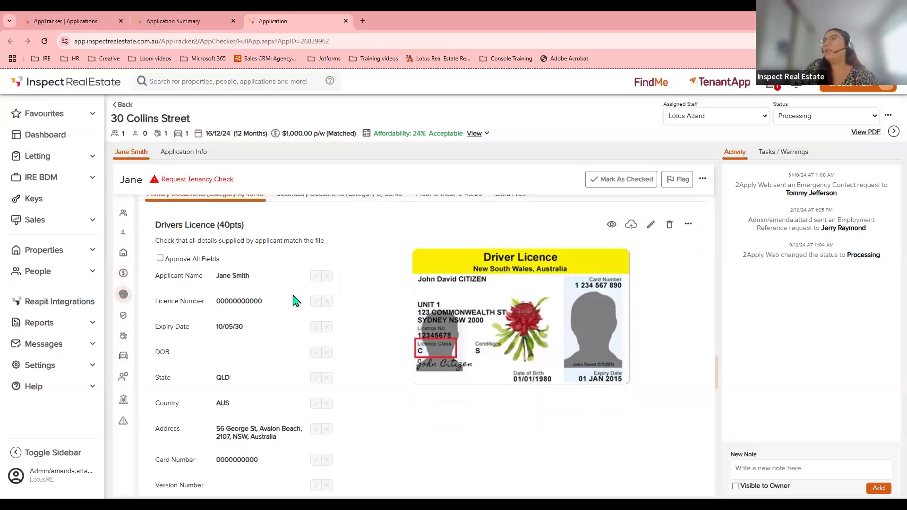
click(159, 258)
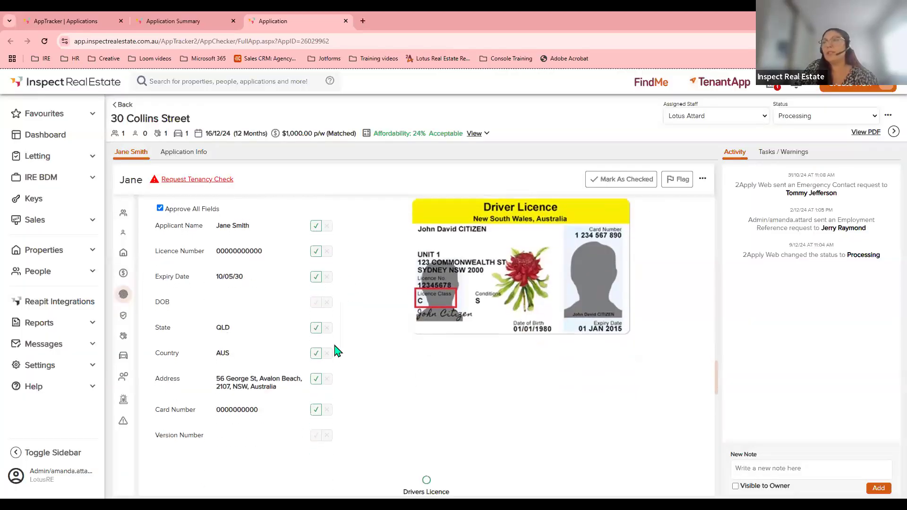
Scroll through the applicant details and expand the extra info for the dog Jack.
scroll(336, 351, down, 2)
scroll(336, 351, down, 4)
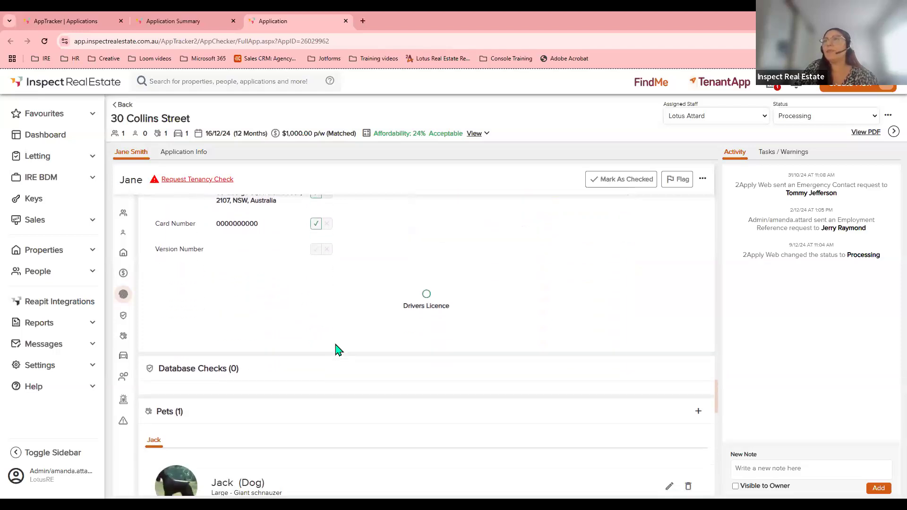
scroll(337, 351, down, 2)
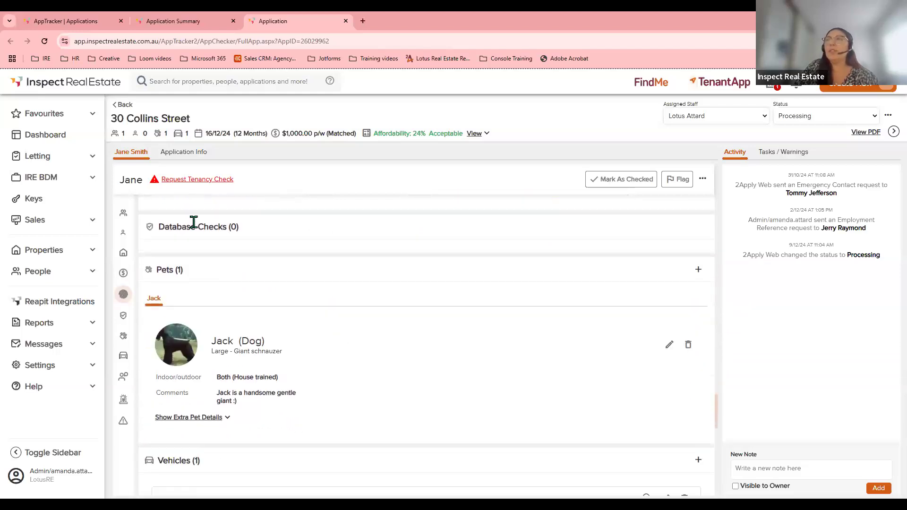
scroll(184, 232, down, 1)
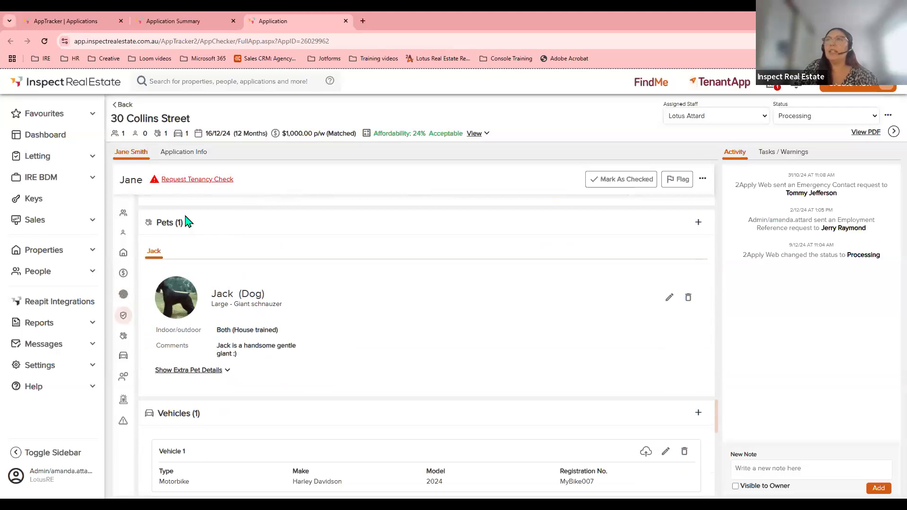
scroll(203, 238, up, 1)
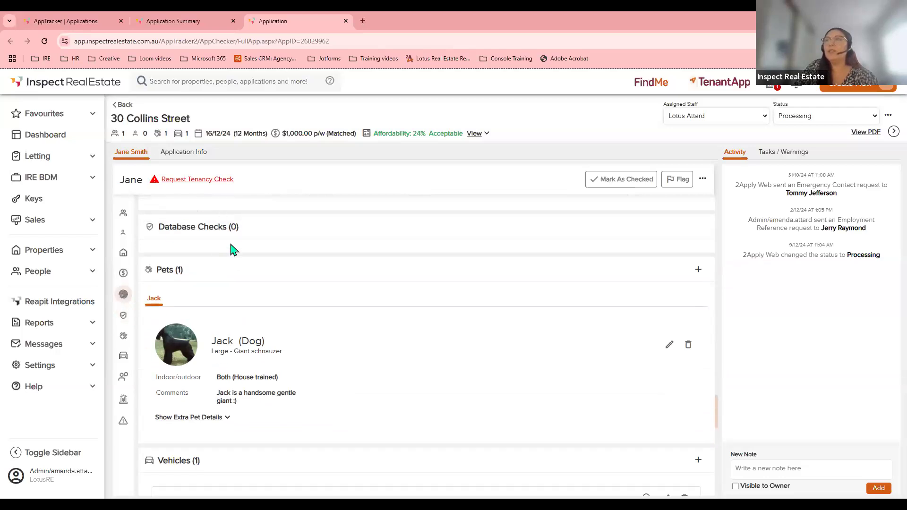
scroll(233, 250, down, 1)
click(184, 370)
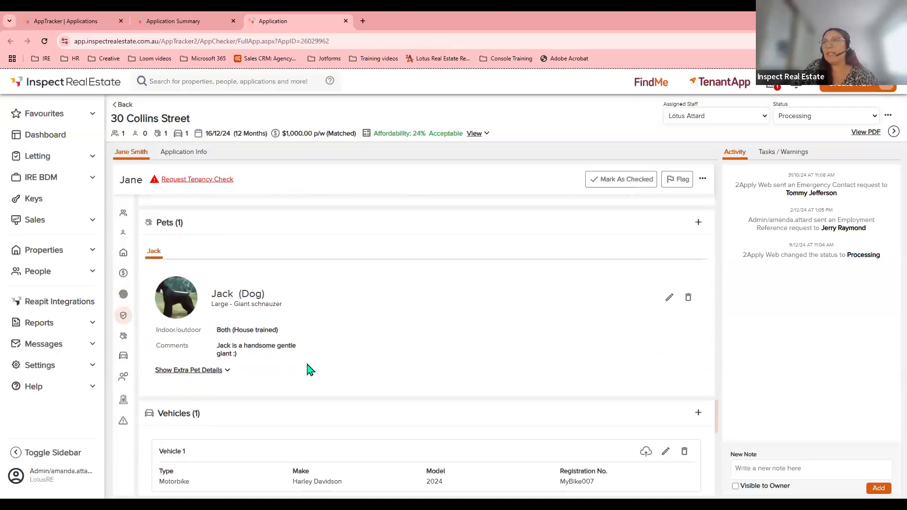
Check both personal references, then scroll back up to About Jane and Applicant Summary.
scroll(390, 347, down, 1)
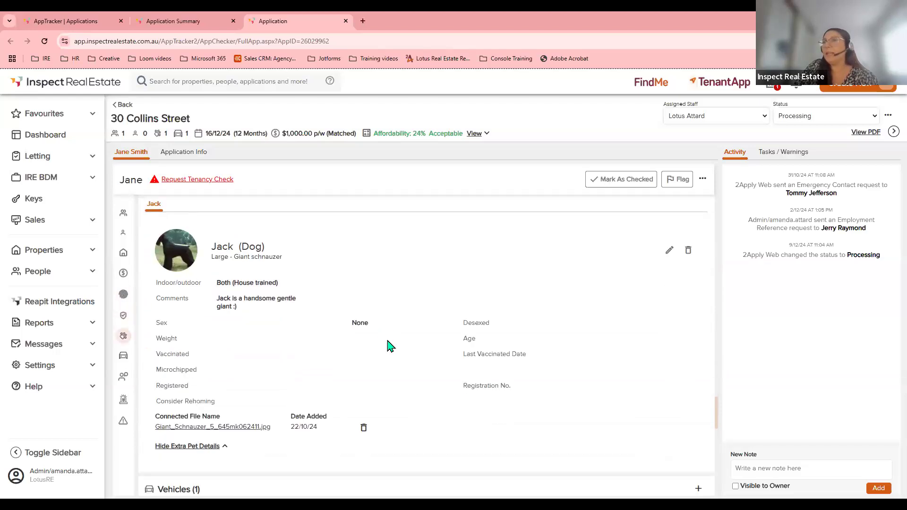
scroll(390, 347, down, 4)
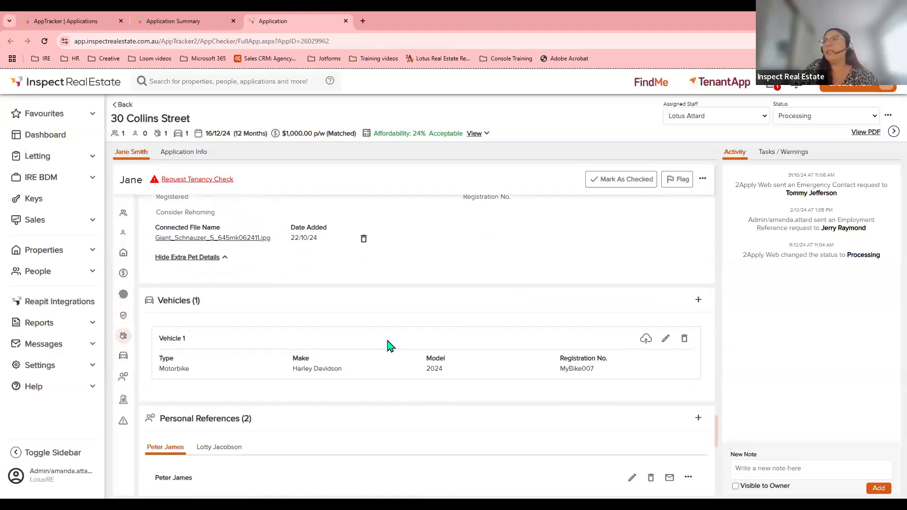
scroll(390, 347, down, 3)
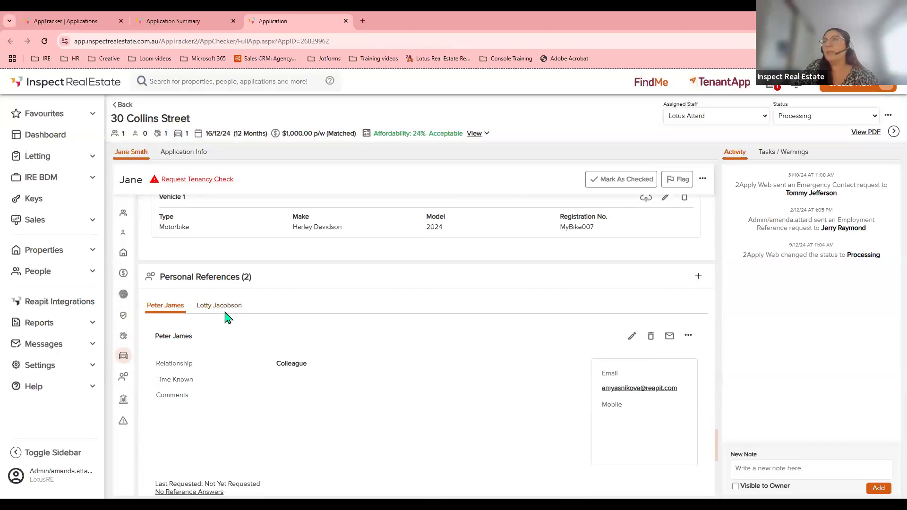
click(193, 312)
click(162, 310)
scroll(293, 345, down, 4)
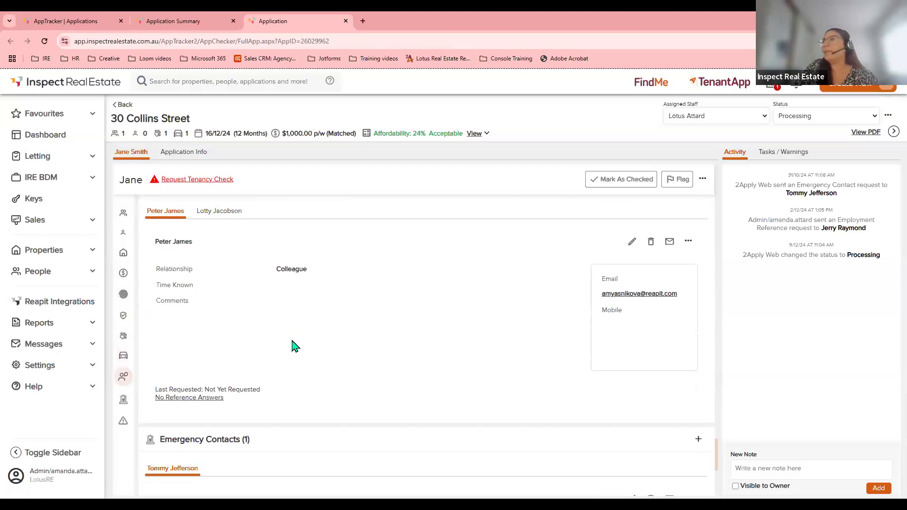
scroll(294, 344, down, 4)
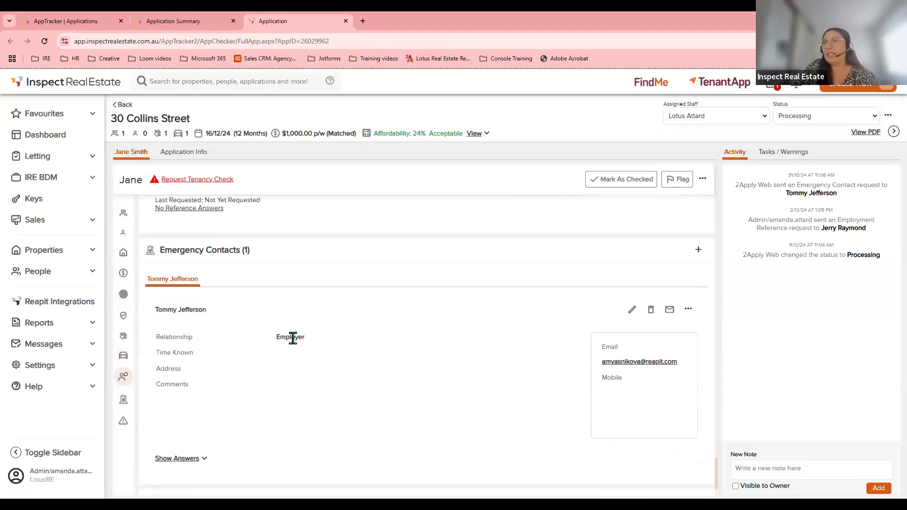
scroll(293, 344, down, 1)
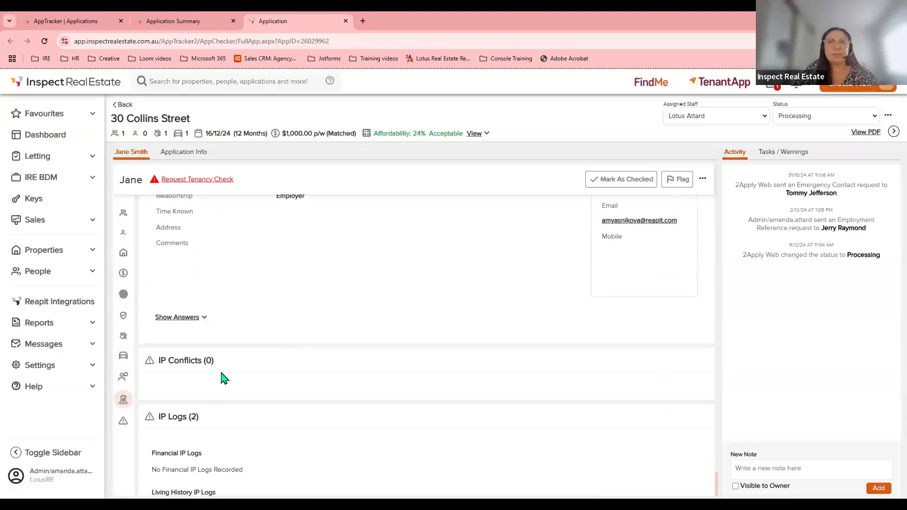
scroll(224, 378, up, 15)
scroll(226, 364, up, 15)
scroll(228, 365, up, 10)
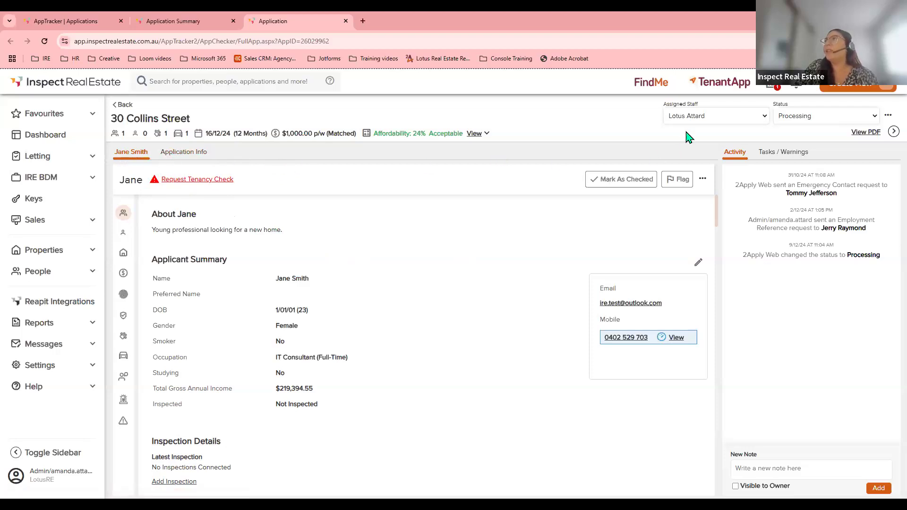
click(700, 120)
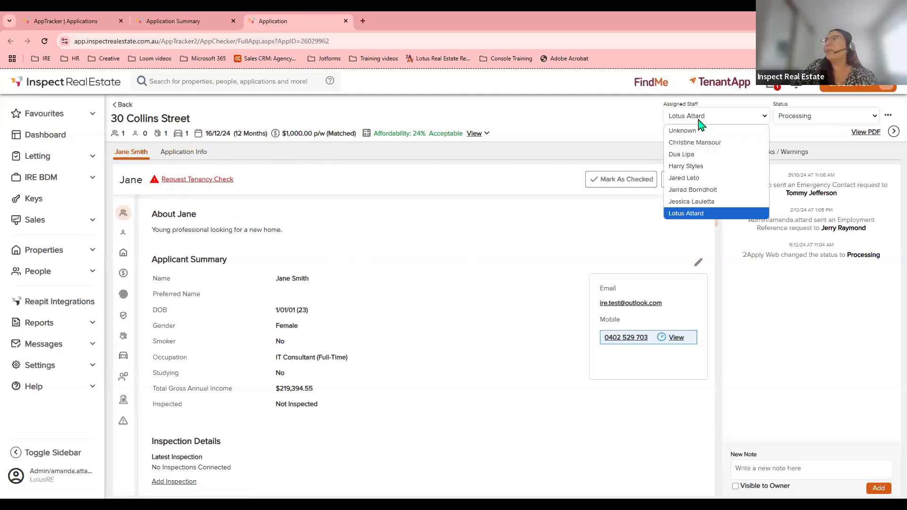
click(806, 119)
click(870, 135)
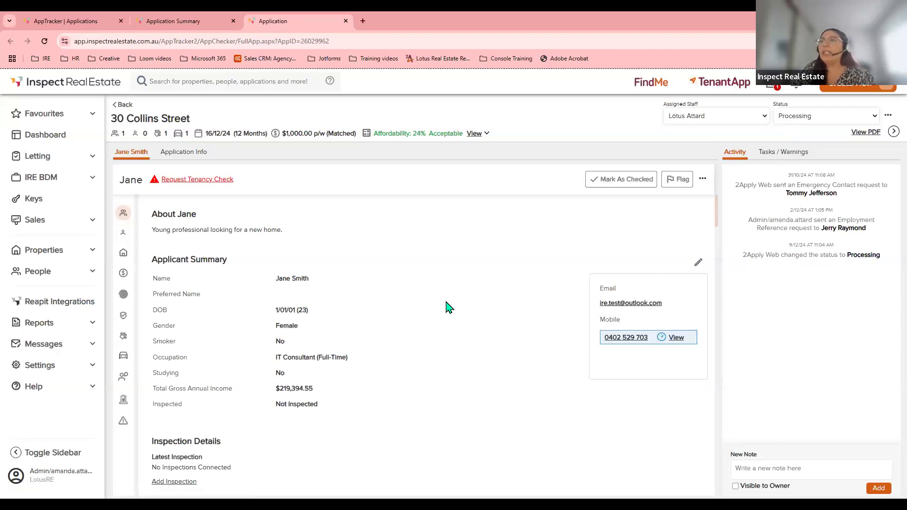
Copy the full Reference Summary text.
scroll(449, 307, down, 2)
scroll(448, 307, down, 15)
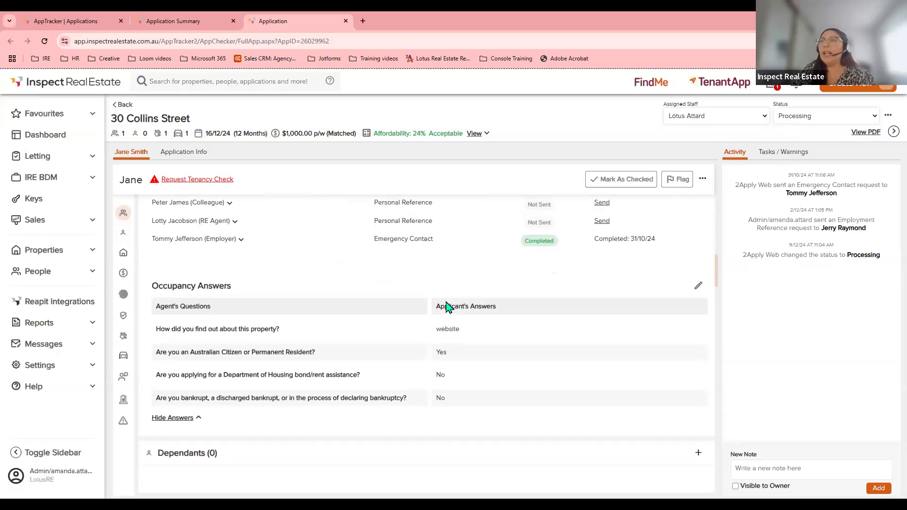
scroll(446, 307, down, 5)
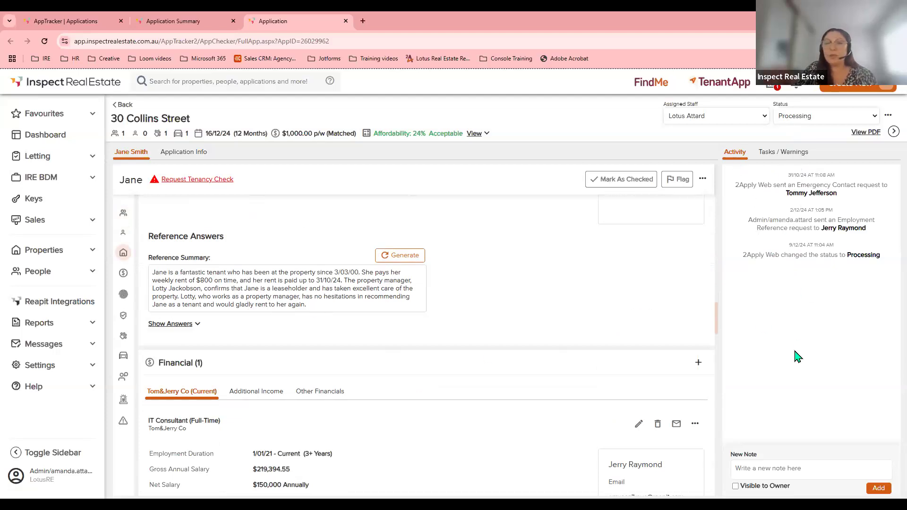
drag(320, 307, 153, 273)
right_click(198, 287)
click(211, 293)
Paste the summary into a new note marked Visible to Owner and add it.
click(749, 468)
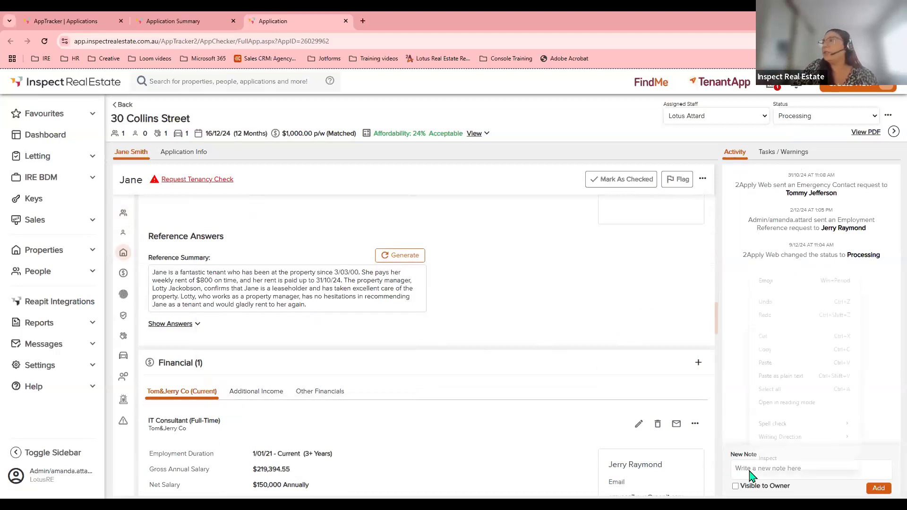
right_click(752, 477)
click(772, 364)
click(735, 486)
click(879, 490)
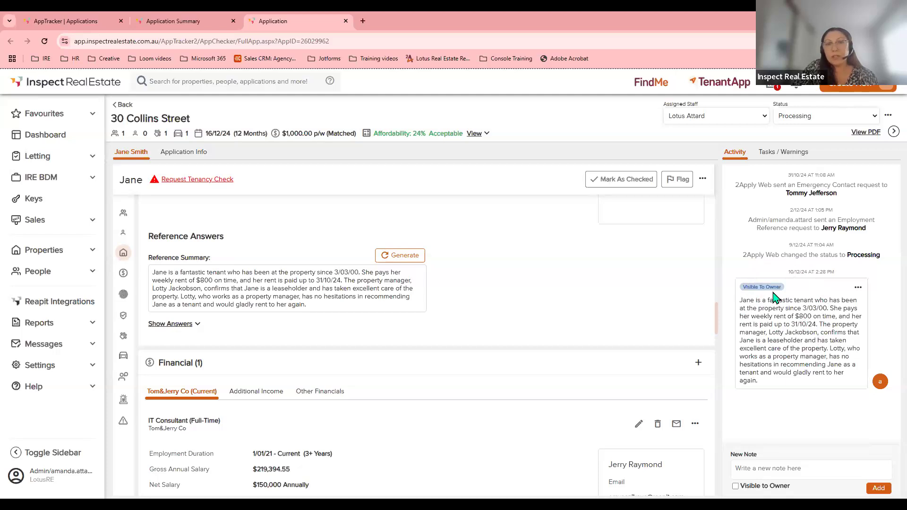
click(858, 293)
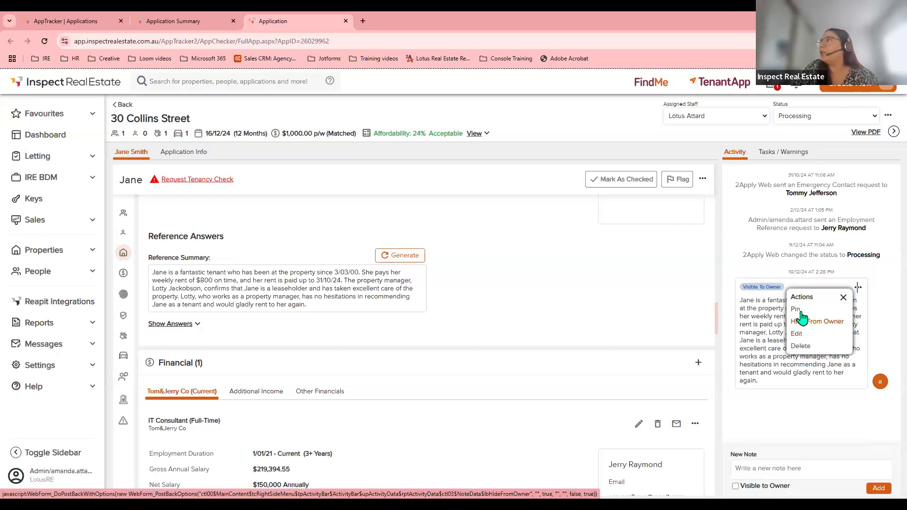
click(843, 298)
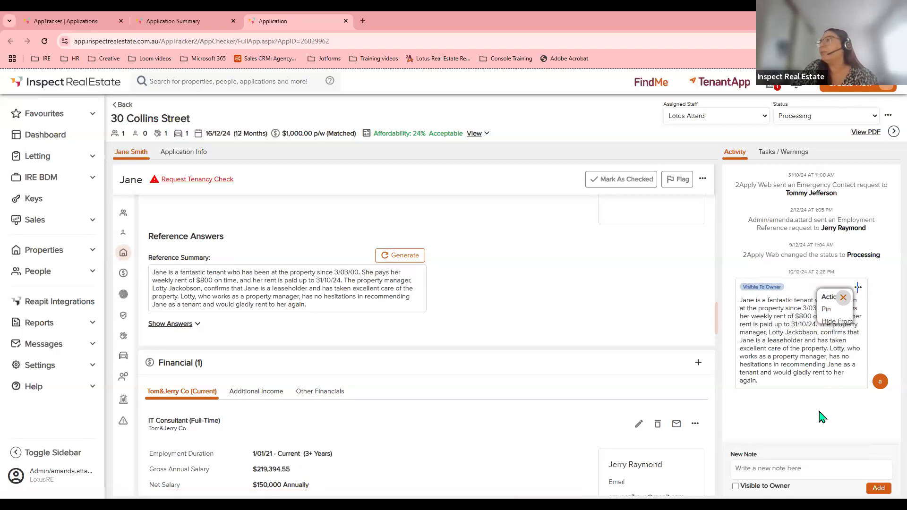
click(762, 468)
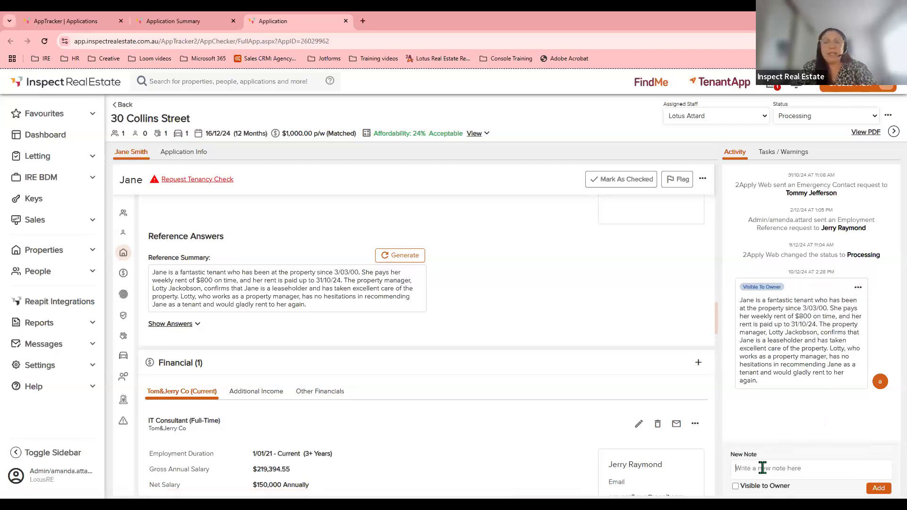
Post the note 'Currently waiting on further info' without owner visibility.
text(Currently waitin)
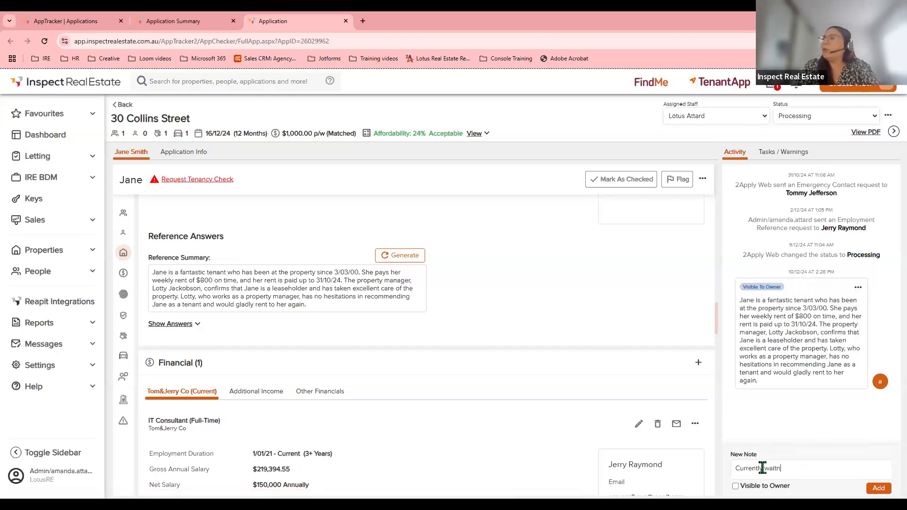
text(g on further info)
click(878, 488)
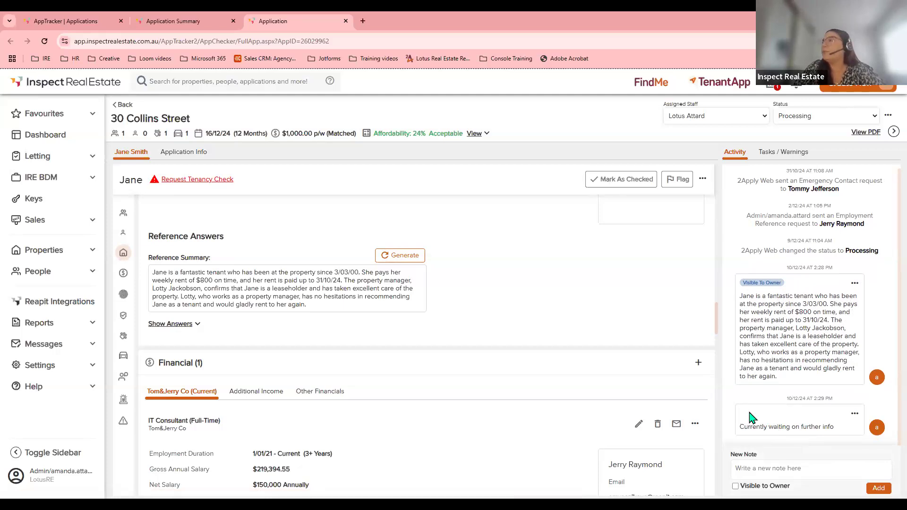
Flag the applicant and save the flag note 'Need more information, waiting on tenant'.
click(676, 182)
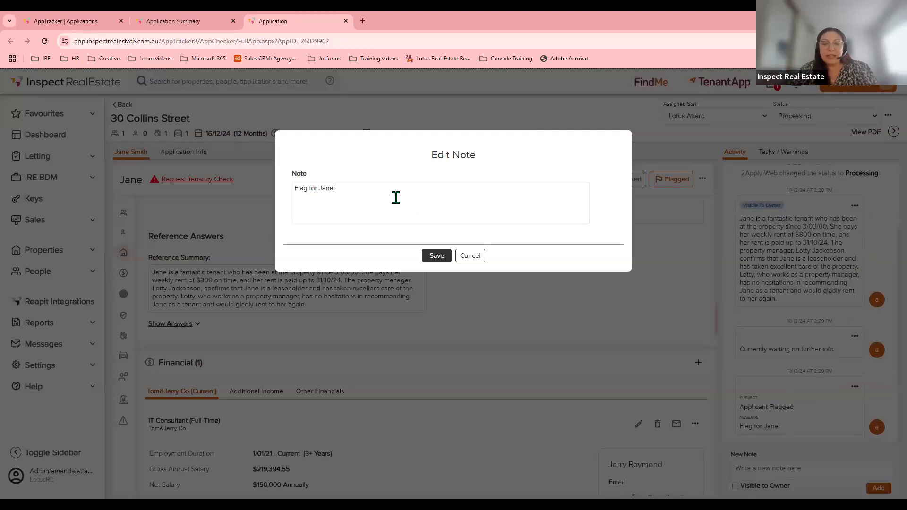
text(Need more infomation, waiting on tenant)
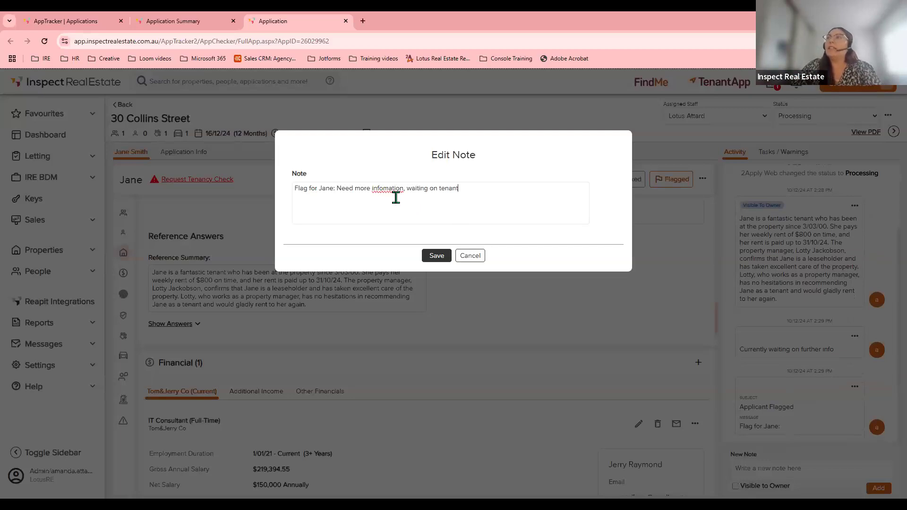
click(435, 256)
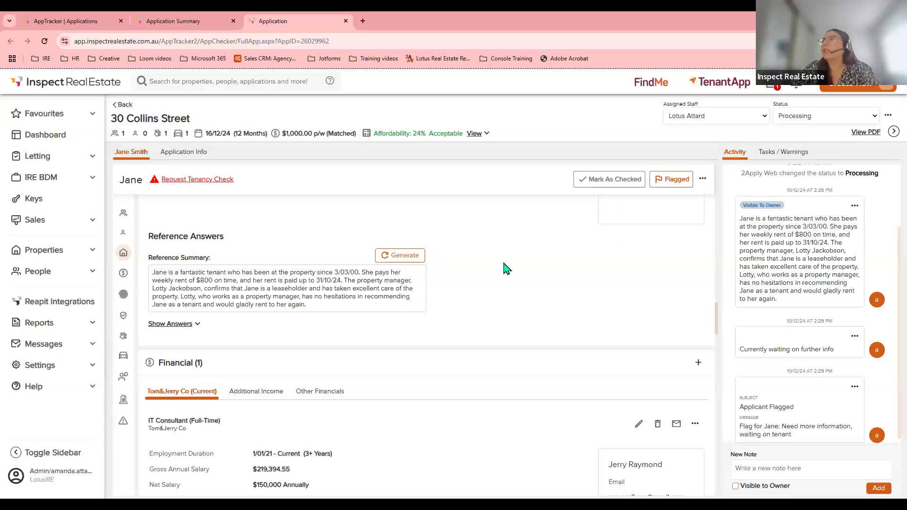
click(184, 28)
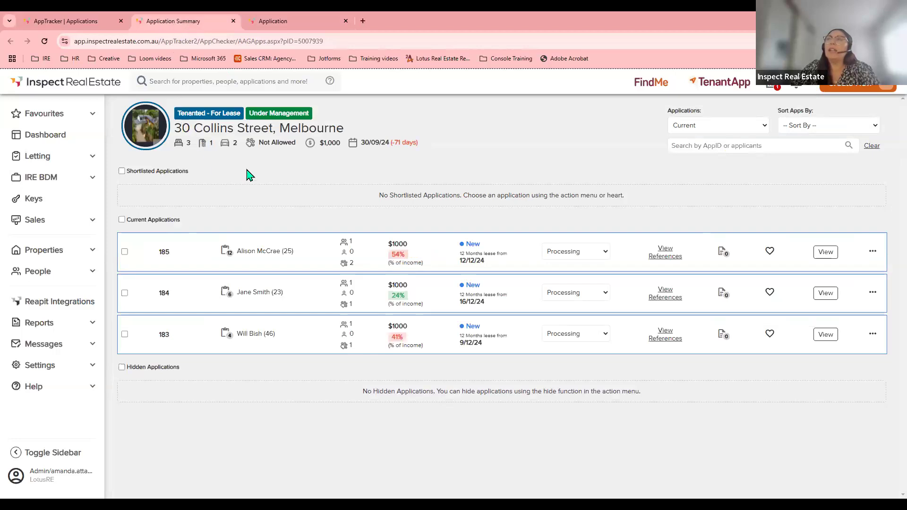
click(44, 41)
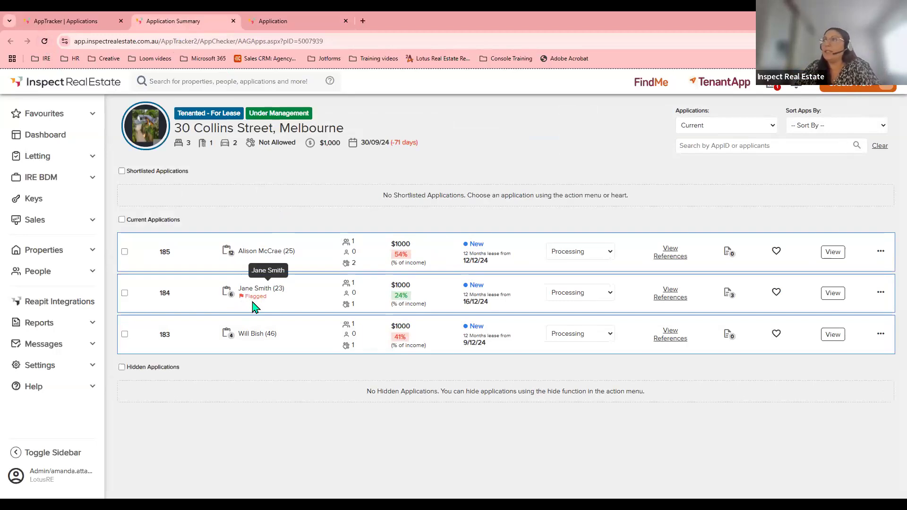
mouse_move(731, 297)
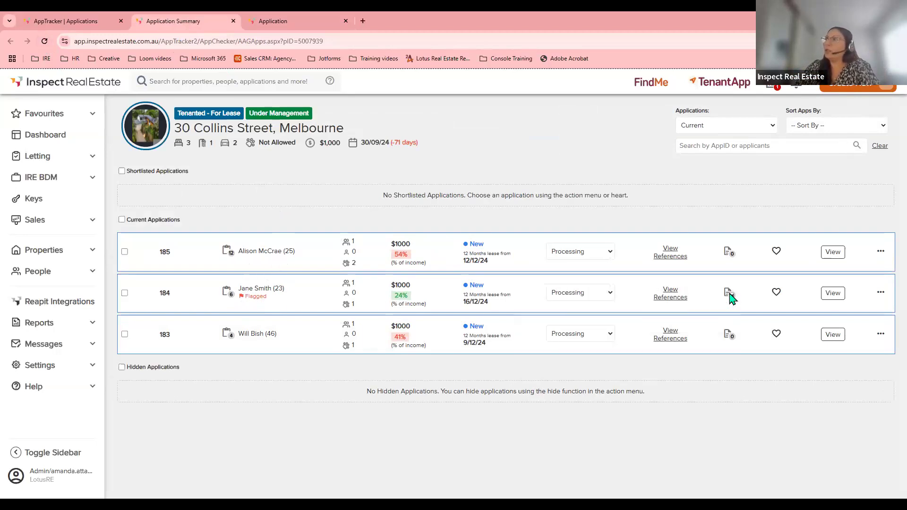
scroll(672, 331, down, 4)
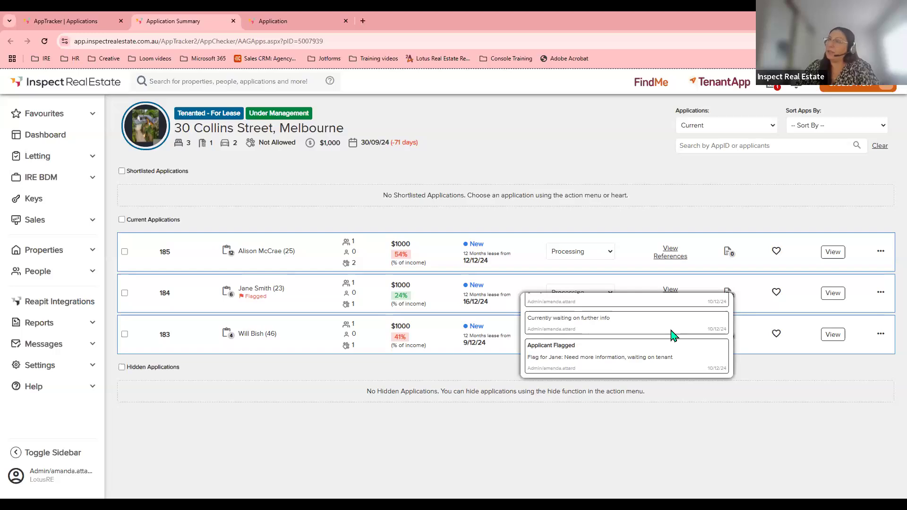
scroll(672, 357, up, 4)
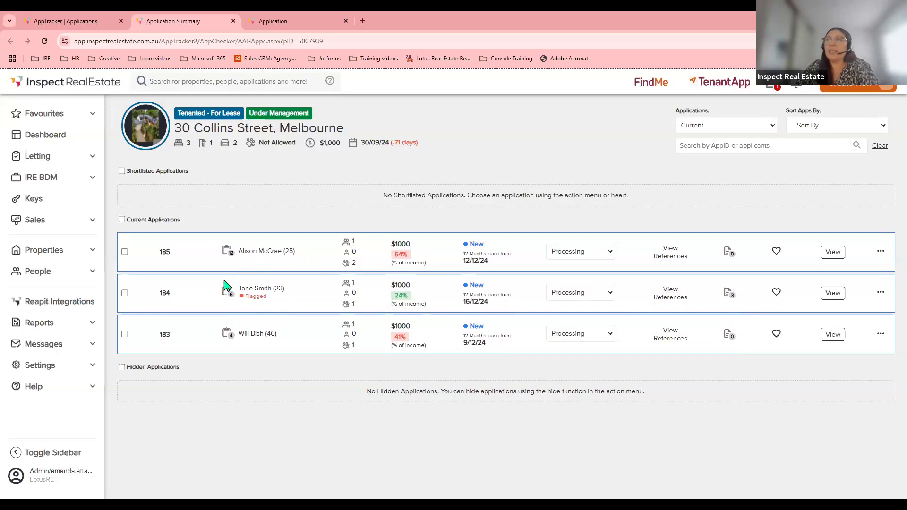
On the application's Tasks / Warnings panel, review the five outstanding tasks (0 of 5 complete).
click(303, 22)
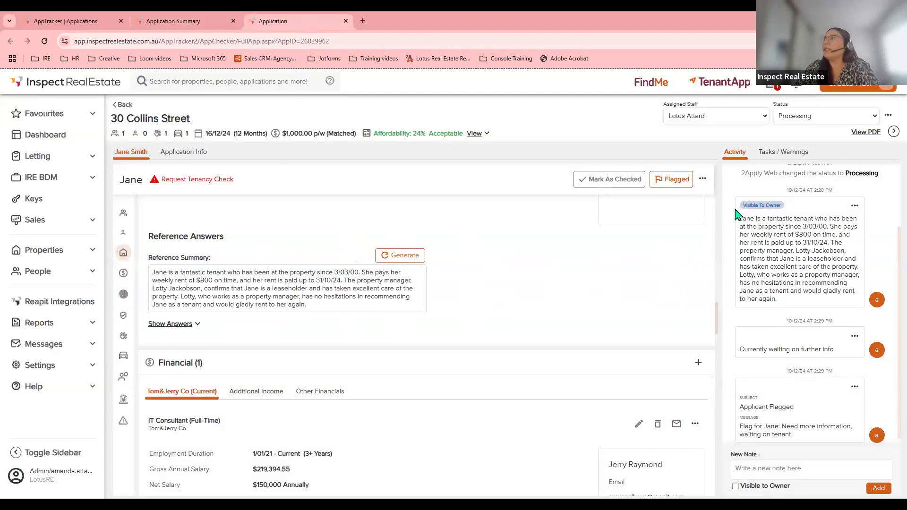
click(776, 156)
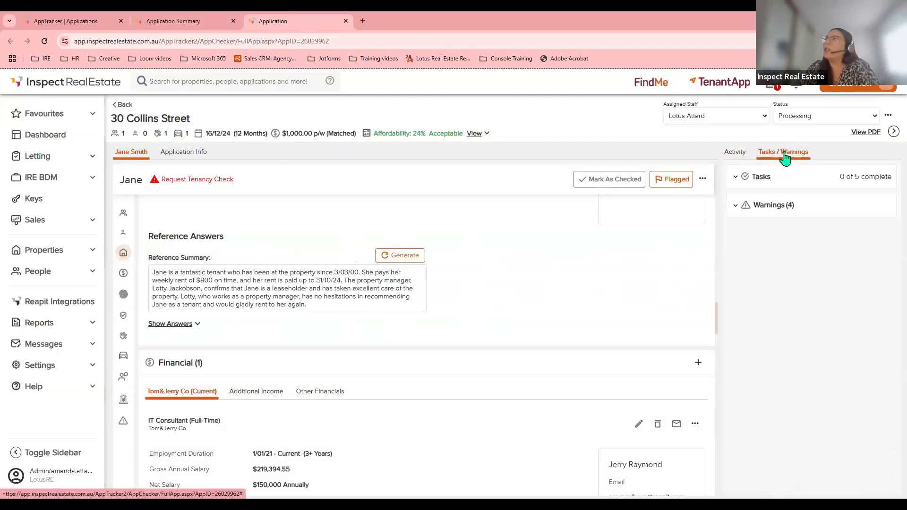
click(756, 176)
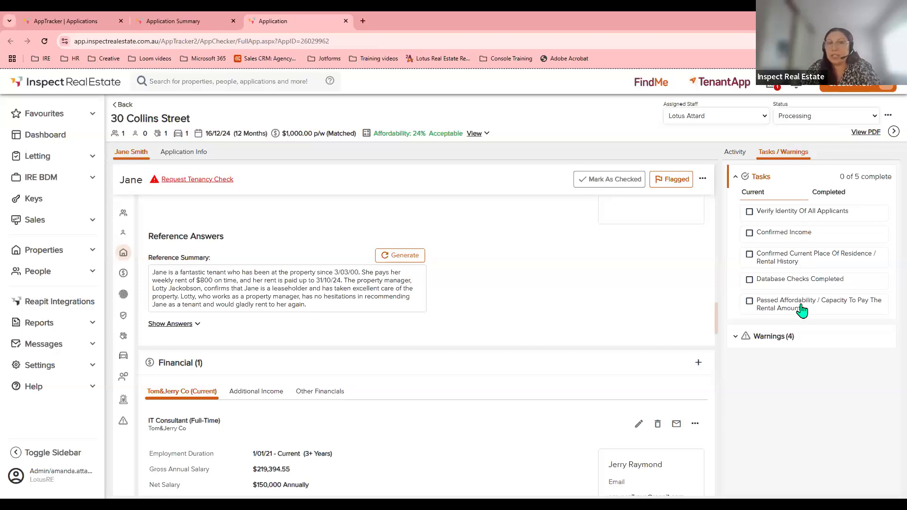
click(756, 182)
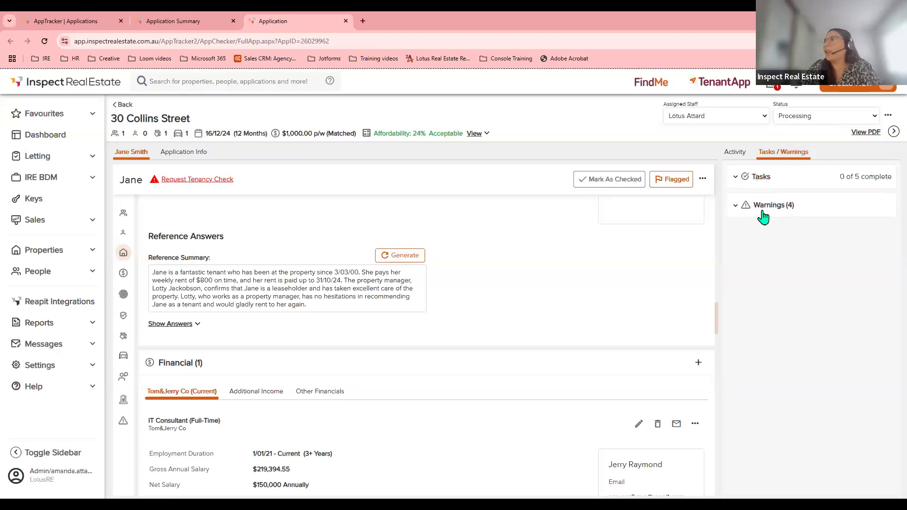
Review the four warnings, then return to the Quick Poll presentation slide.
click(761, 208)
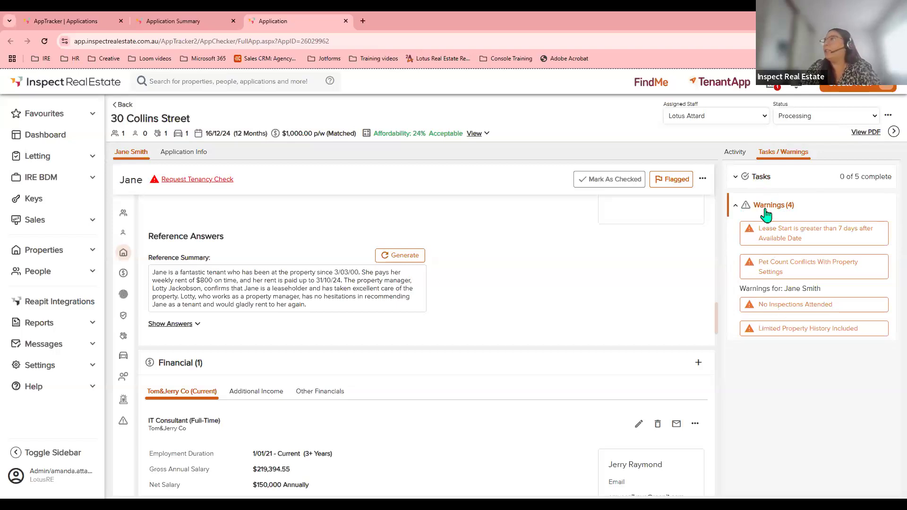
click(735, 208)
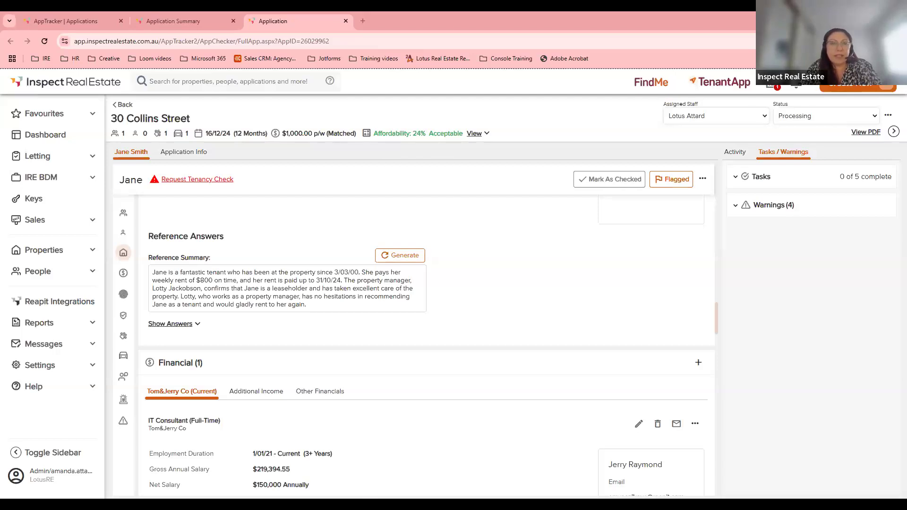
click(372, 501)
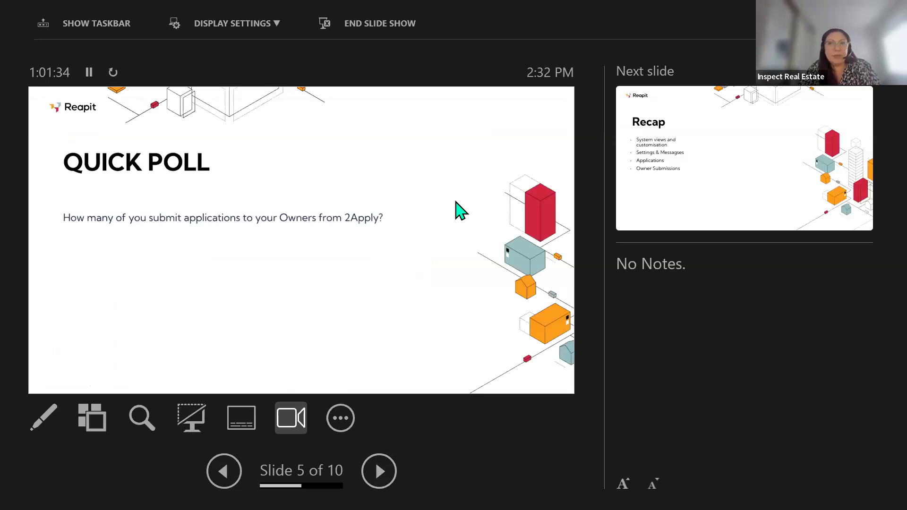
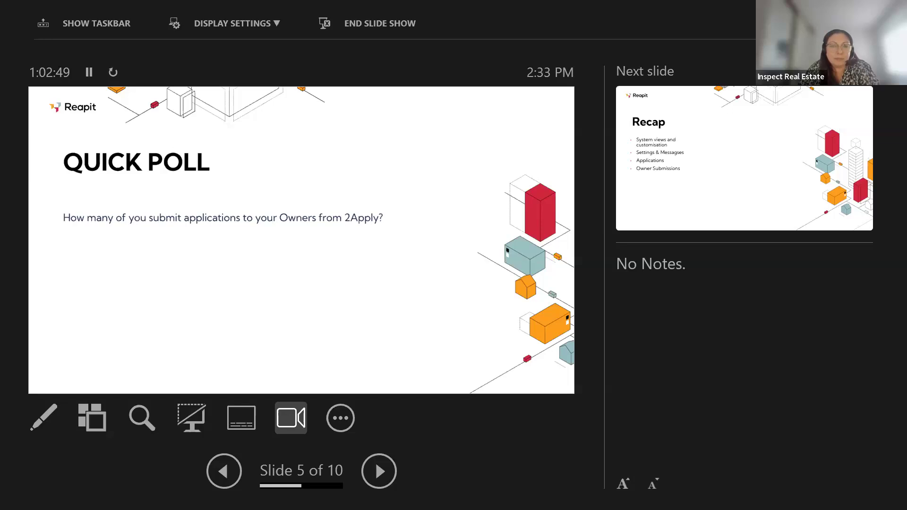
key(alt+Tab)
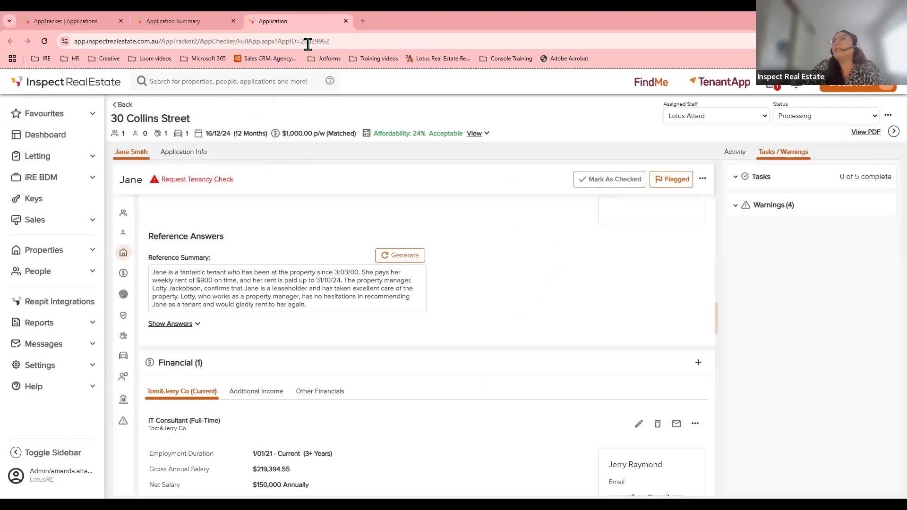
Close the current application tab and open application 184 from the Application Summary list.
click(346, 21)
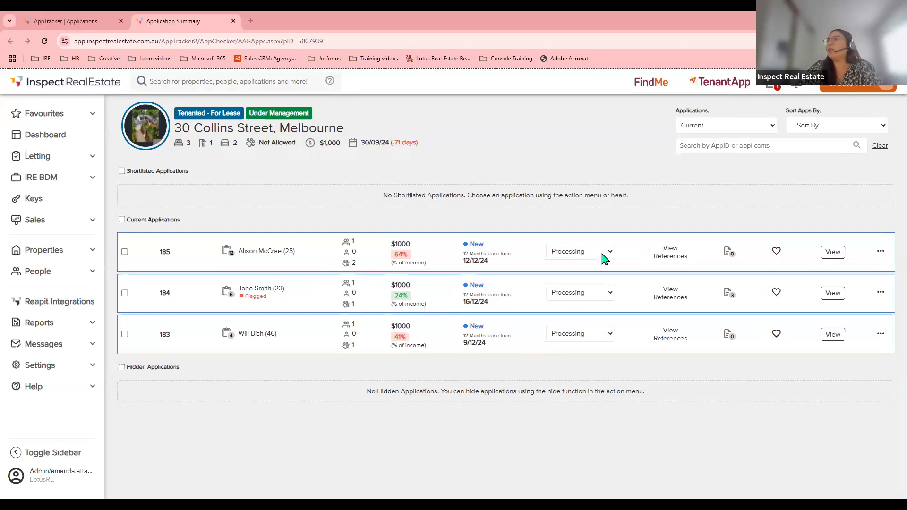
click(833, 297)
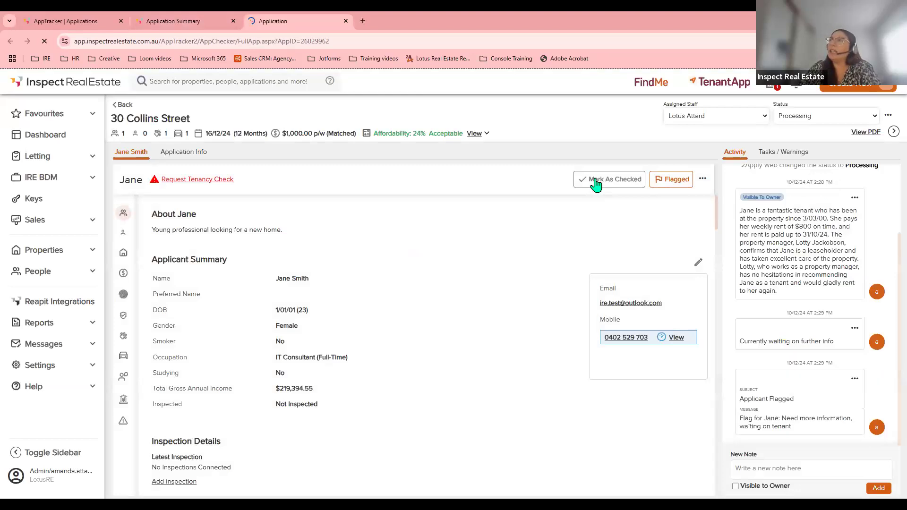
Mark application 184 as checked and place the cursor in the New Note box.
click(594, 182)
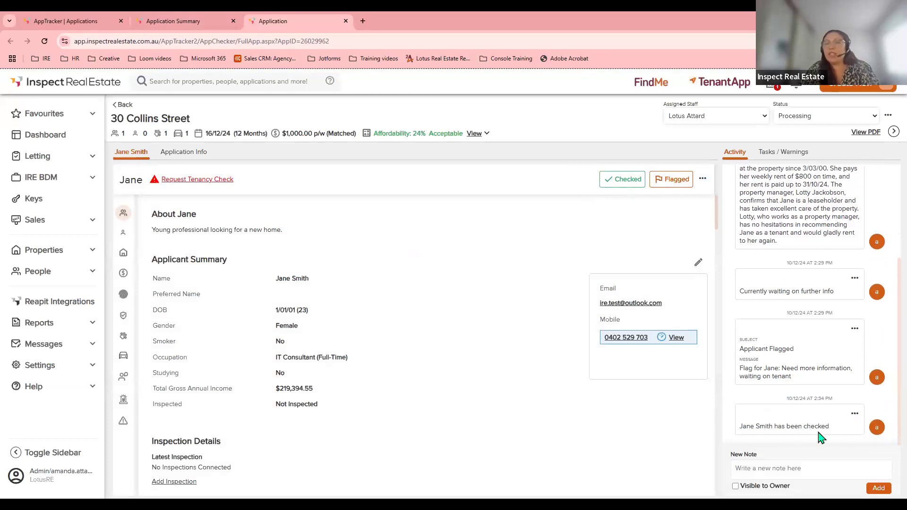
click(768, 471)
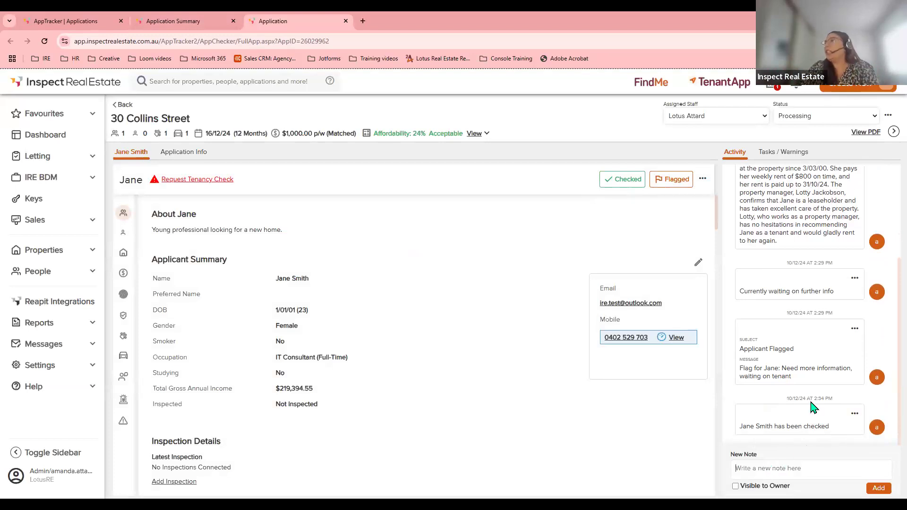
scroll(808, 392, up, 1)
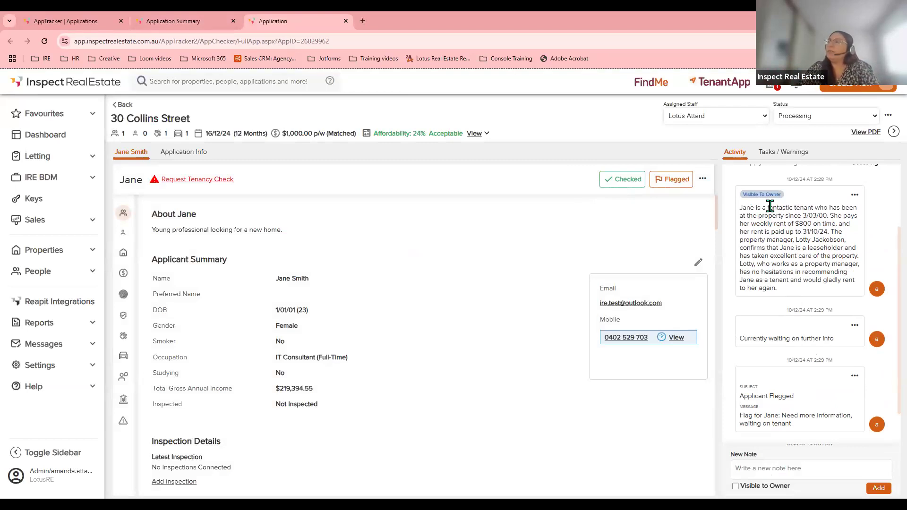
scroll(780, 394, down, 1)
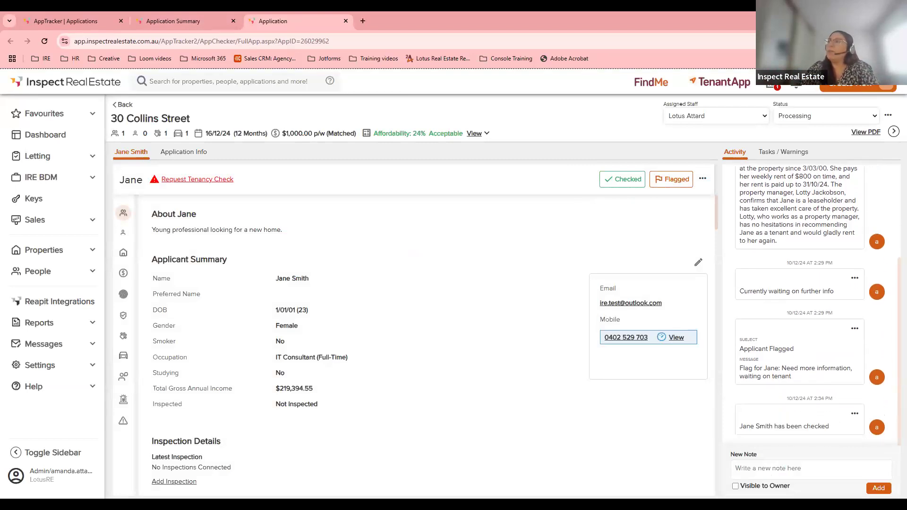
Post a note covering the applicant's job at xyz, earnings, 'Has great work ethic' and 'Great rental history'.
click(750, 468)
text(Jane, cur)
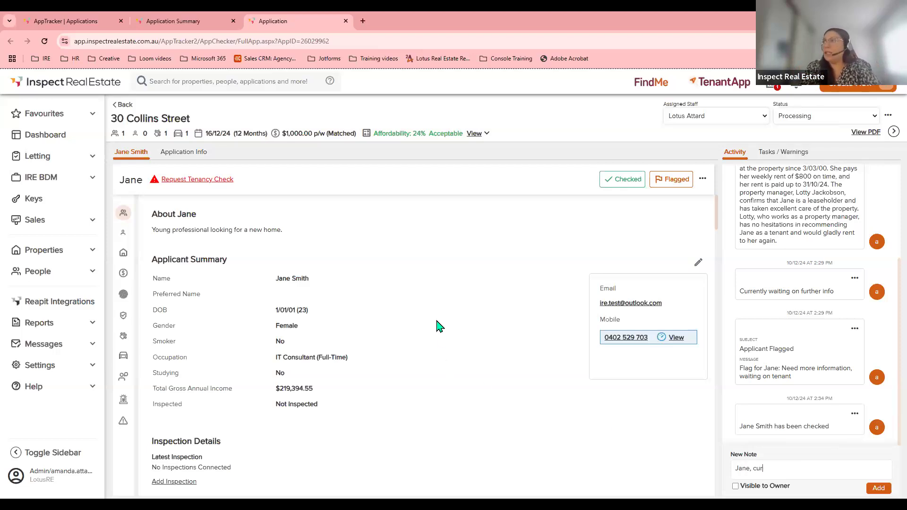
text(rently working )
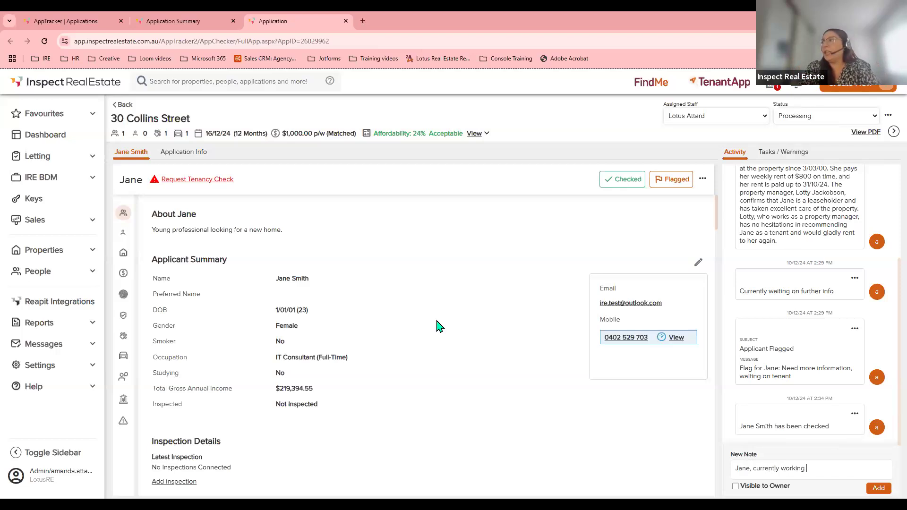
text(at xyz.)
text( earns )
text(xyz)
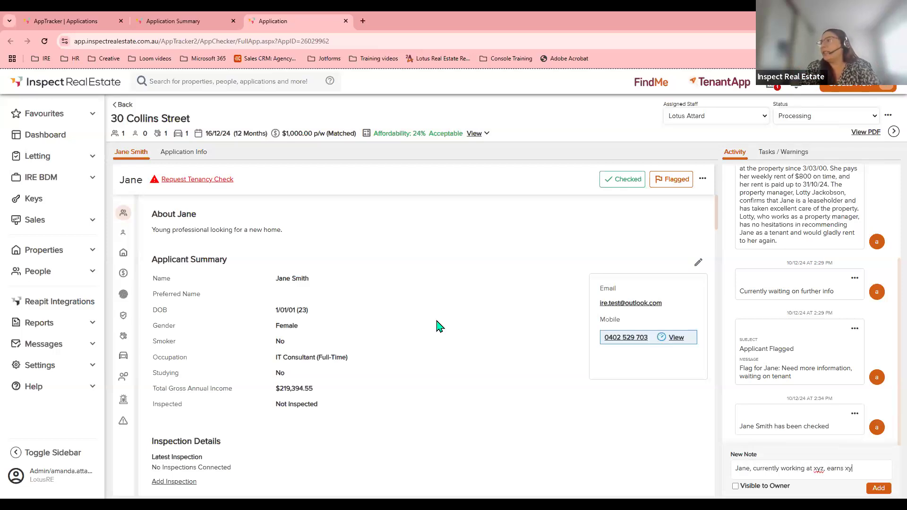
text(. Puncio)
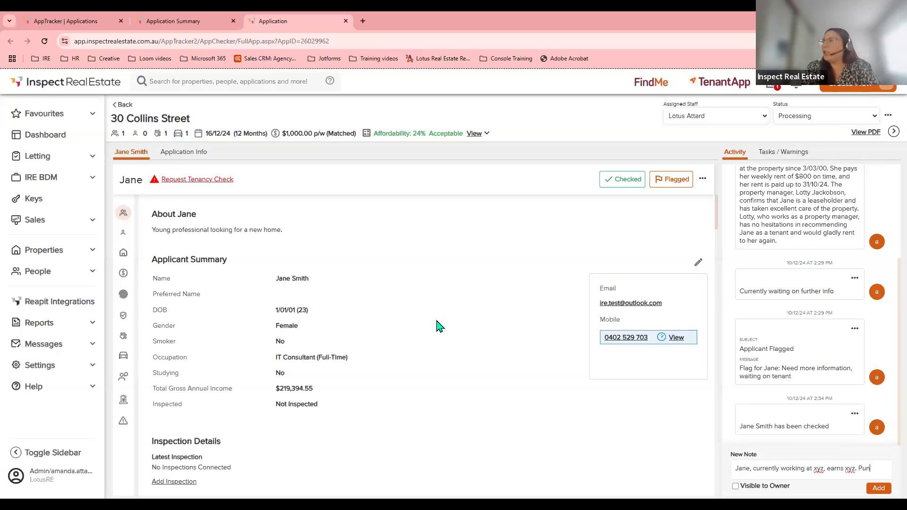
key(BackSpace)
key(BackSpace)
text(t)
key(BackSpace)
key(BackSpace)
key(BackSpace)
key(BackSpace)
key(BackSpace)
key(BackSpace)
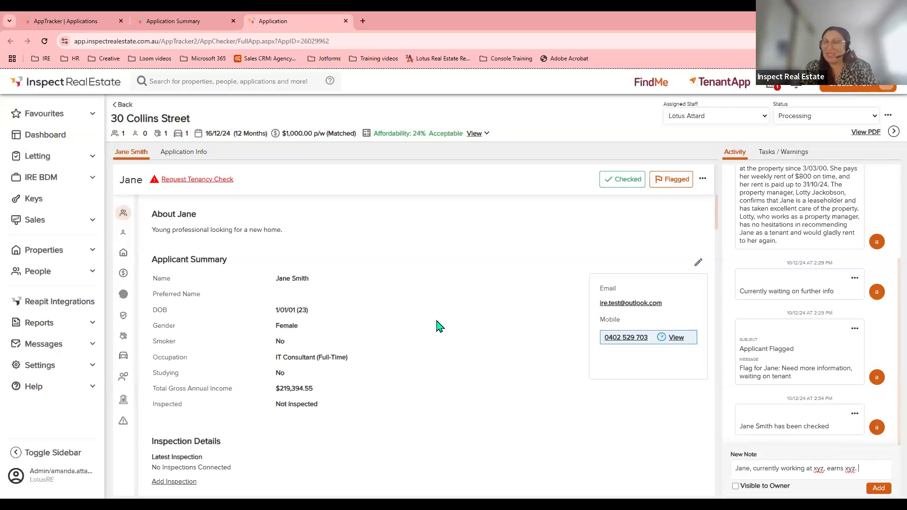
text(Has)
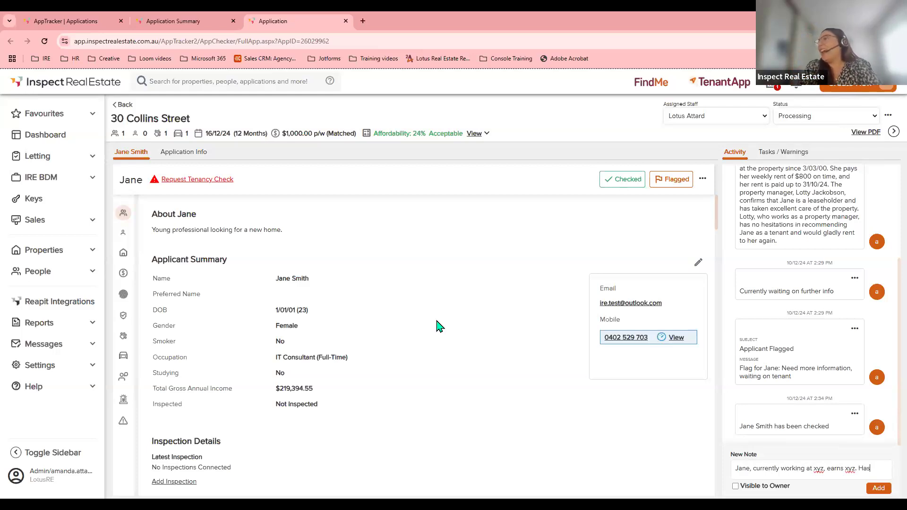
text( great work ethic)
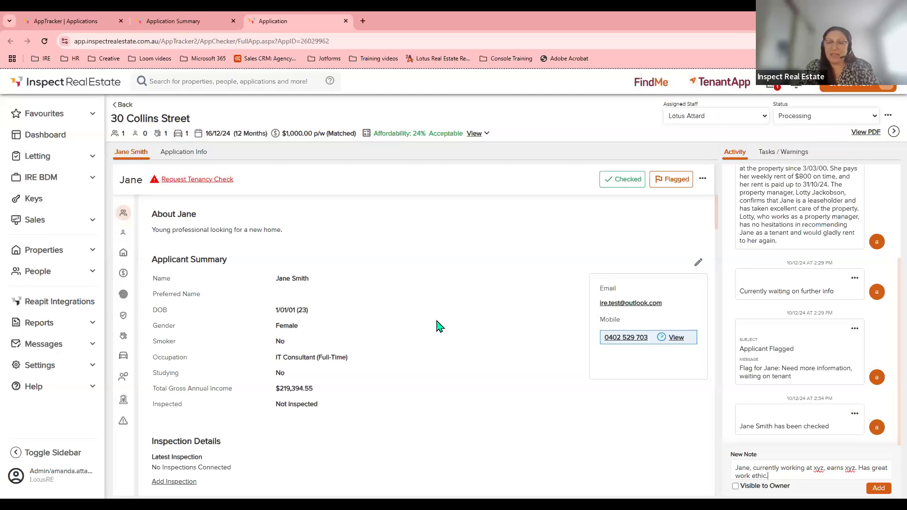
text(.)
key(Return)
text(Great rental history, pays)
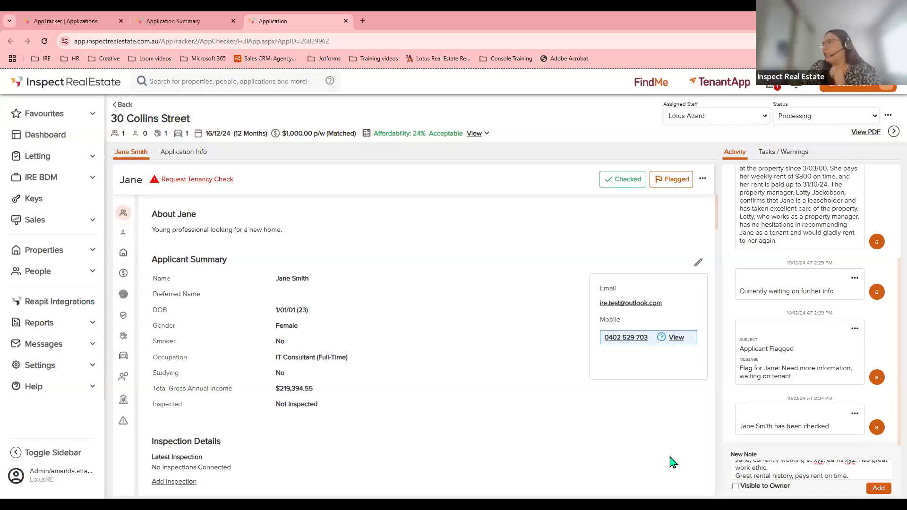
click(879, 488)
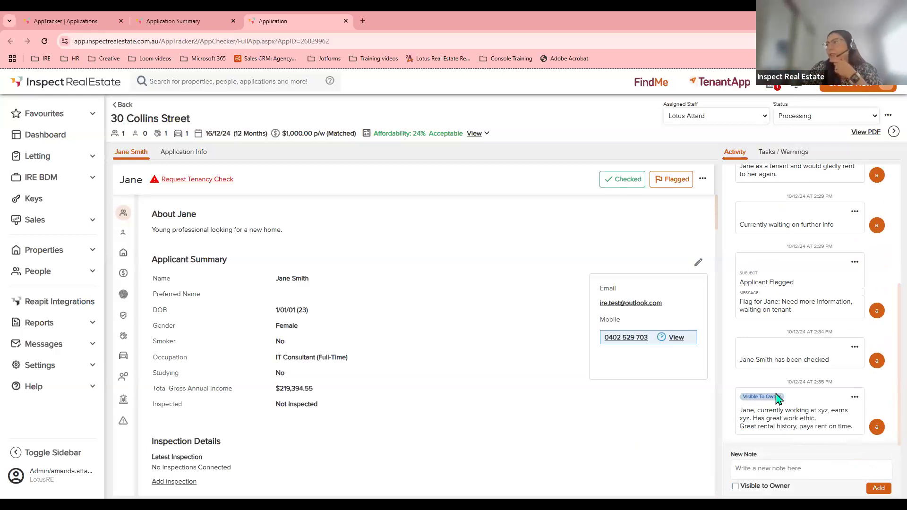
scroll(779, 399, up, 5)
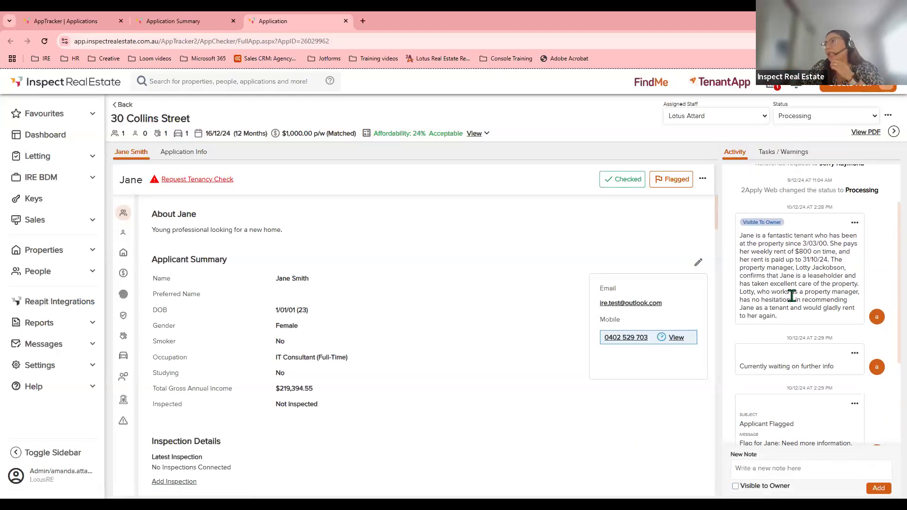
scroll(791, 296, down, 5)
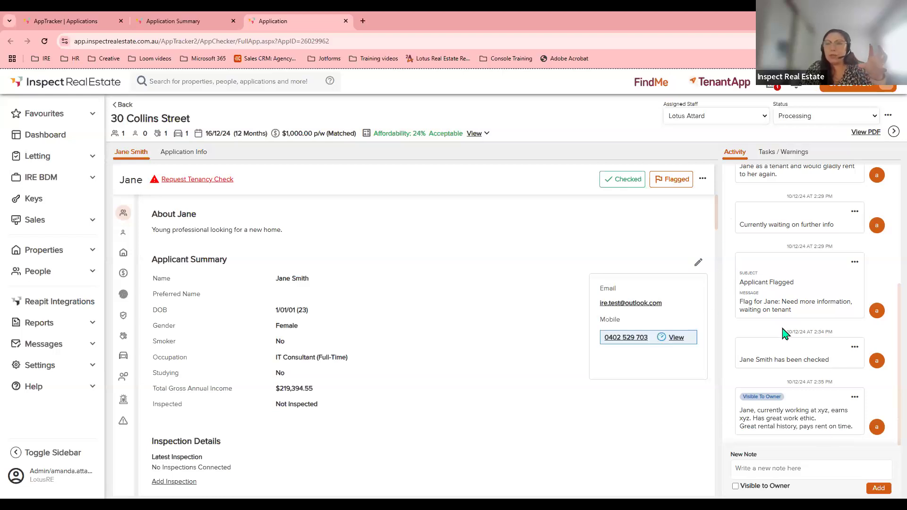
click(81, 22)
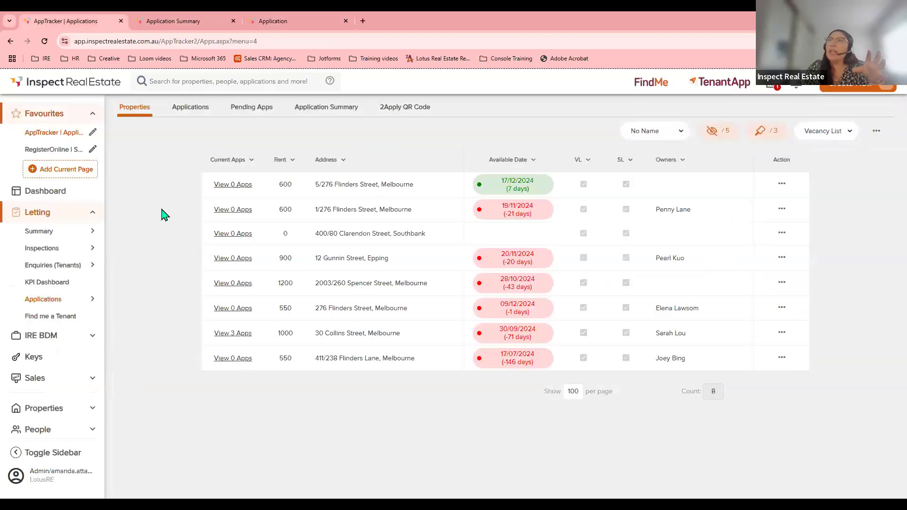
click(177, 23)
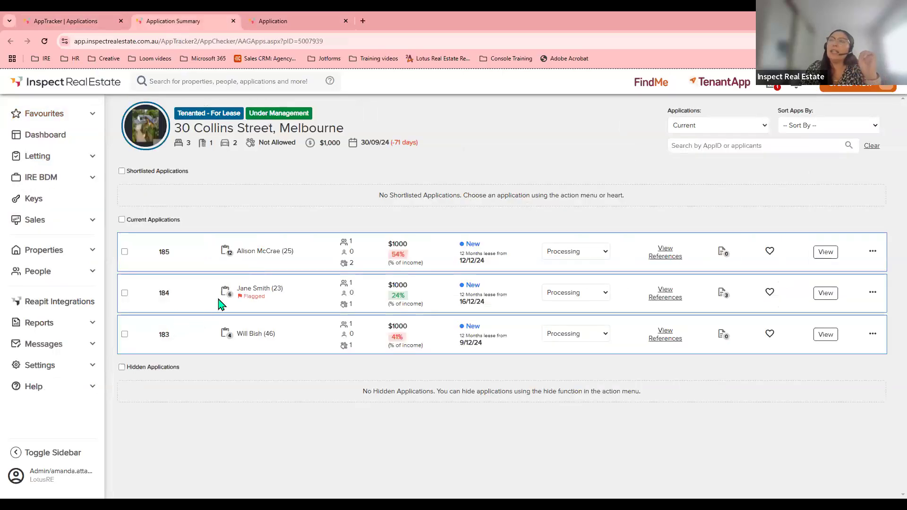
click(225, 294)
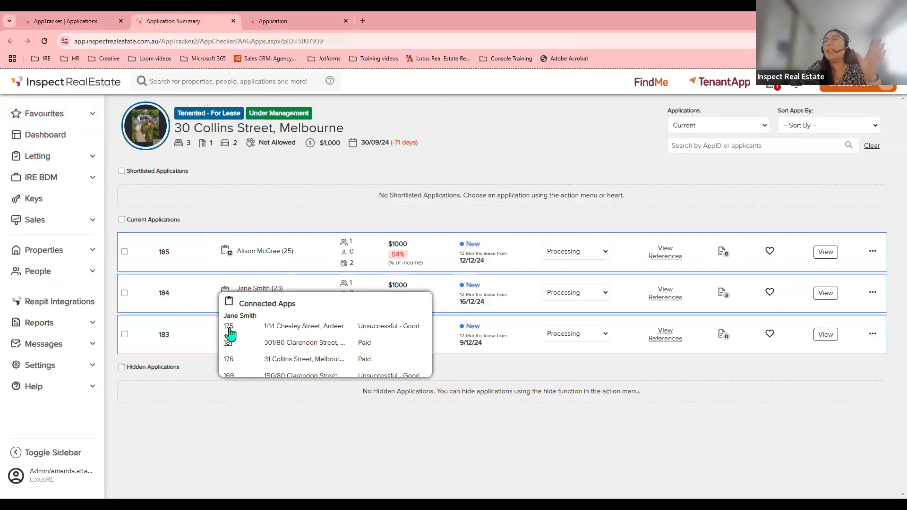
click(255, 228)
click(285, 19)
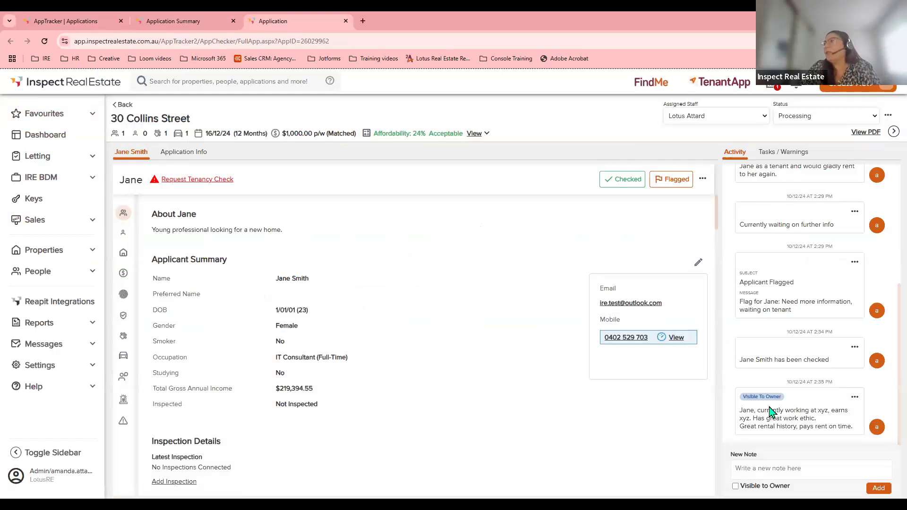
Change application 184's status from Processing to With Owner and dismiss the Status Updates Sent notice.
scroll(769, 411, up, 3)
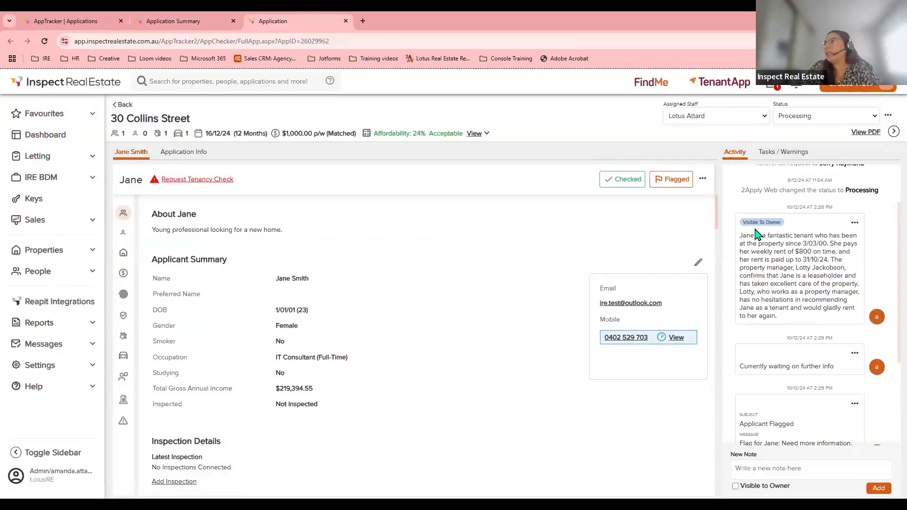
scroll(780, 412, down, 3)
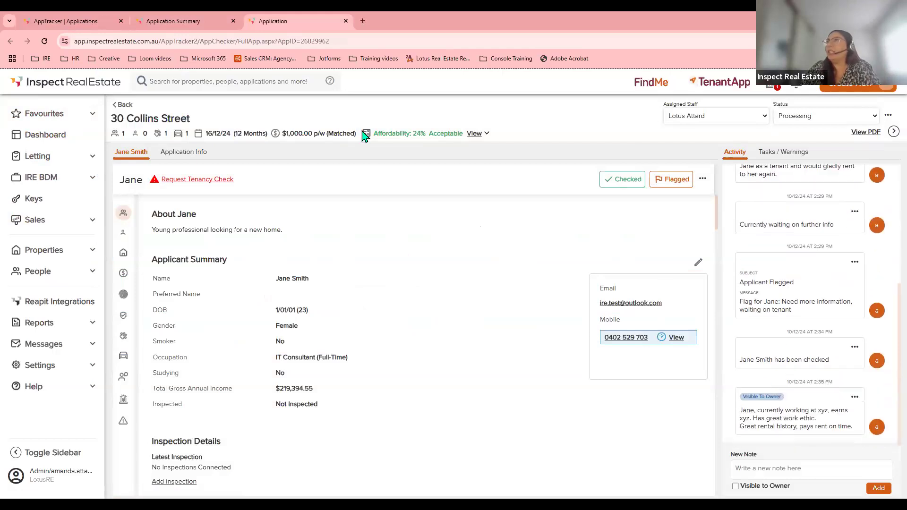
click(798, 118)
key(Return)
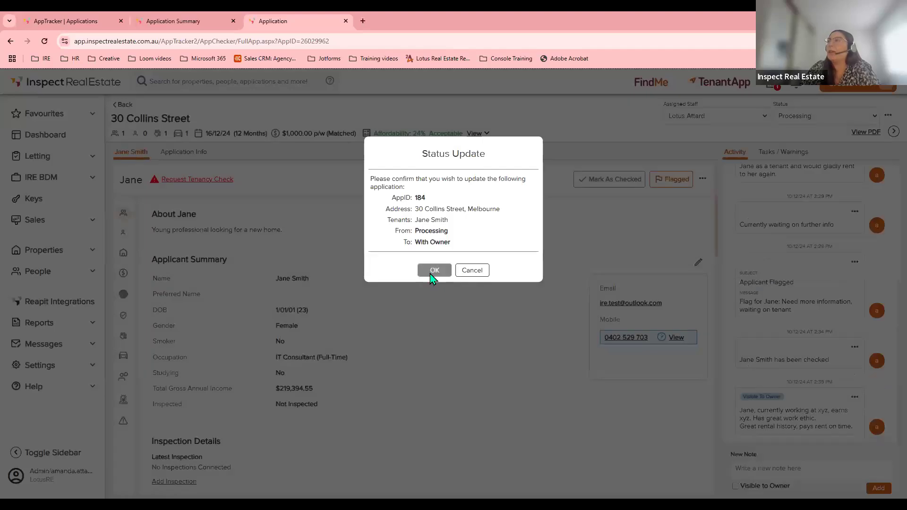
click(431, 273)
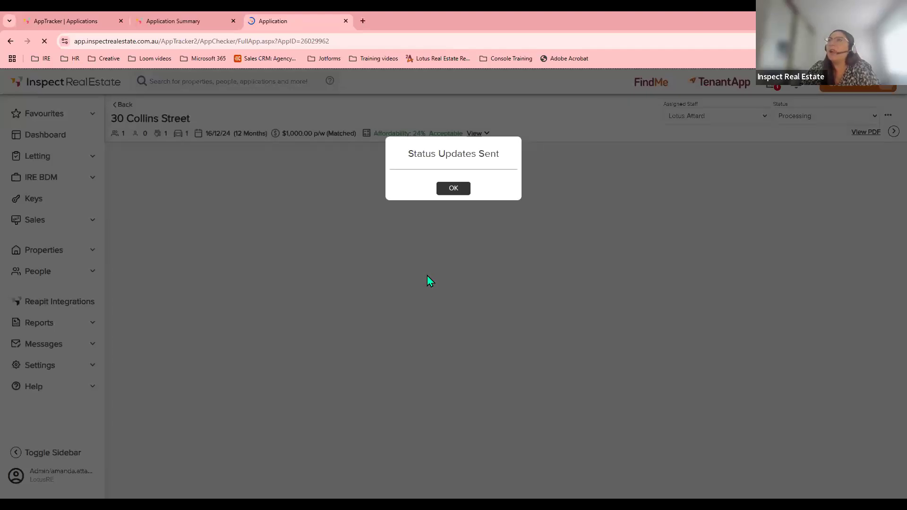
click(453, 189)
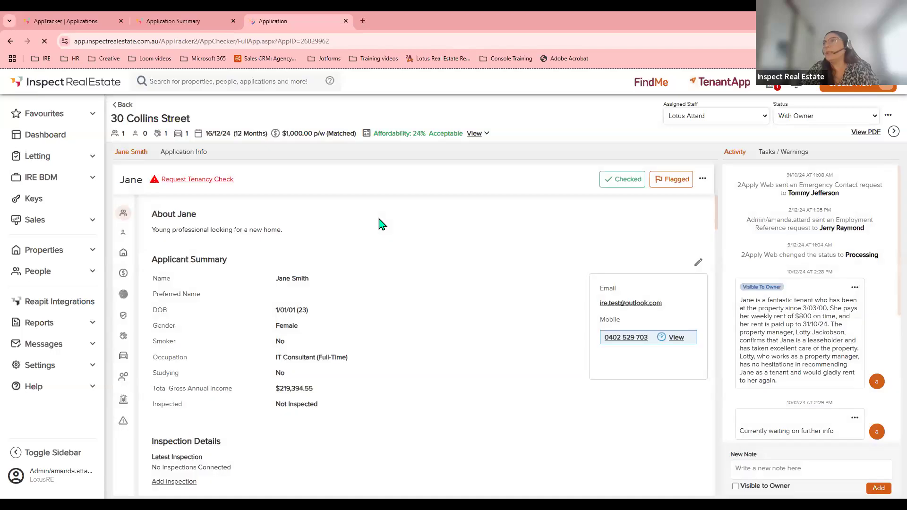
Back on the applications list, select applications 185 and 184 and compare them side by side.
click(346, 21)
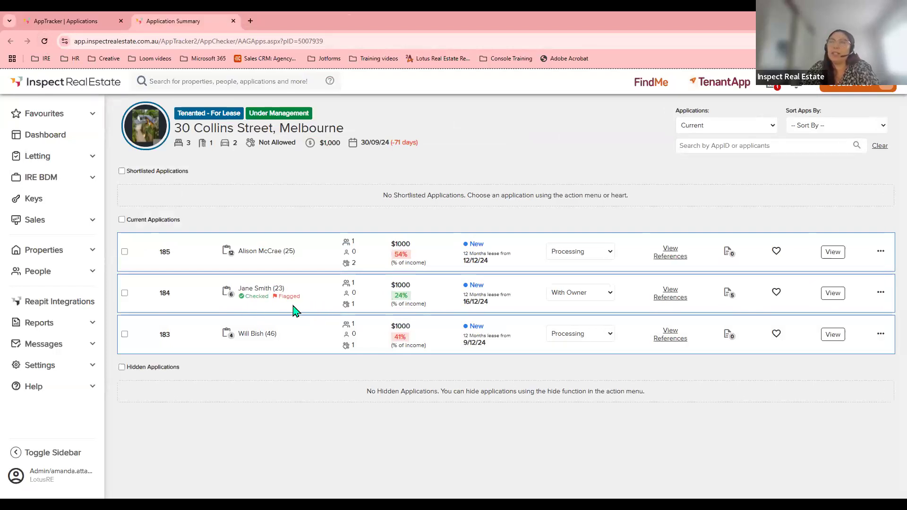
click(125, 251)
click(124, 293)
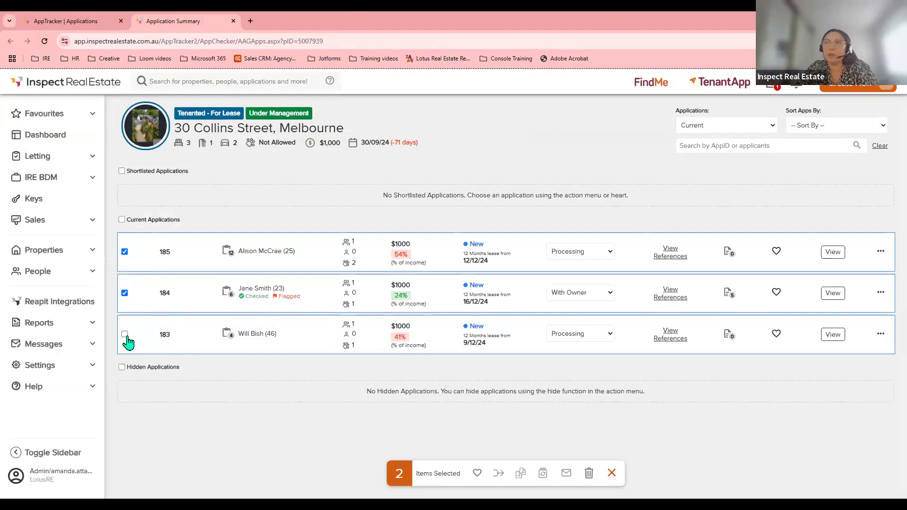
click(521, 473)
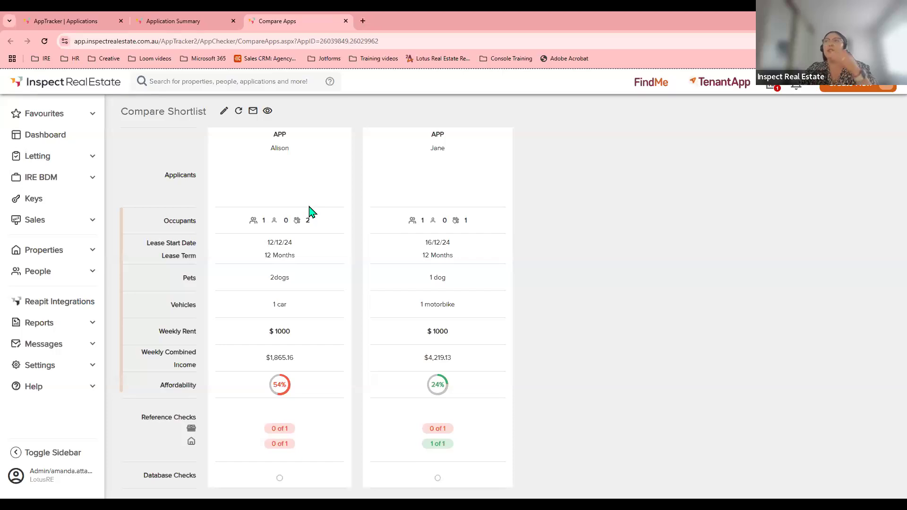
scroll(311, 227, down, 2)
scroll(310, 226, down, 1)
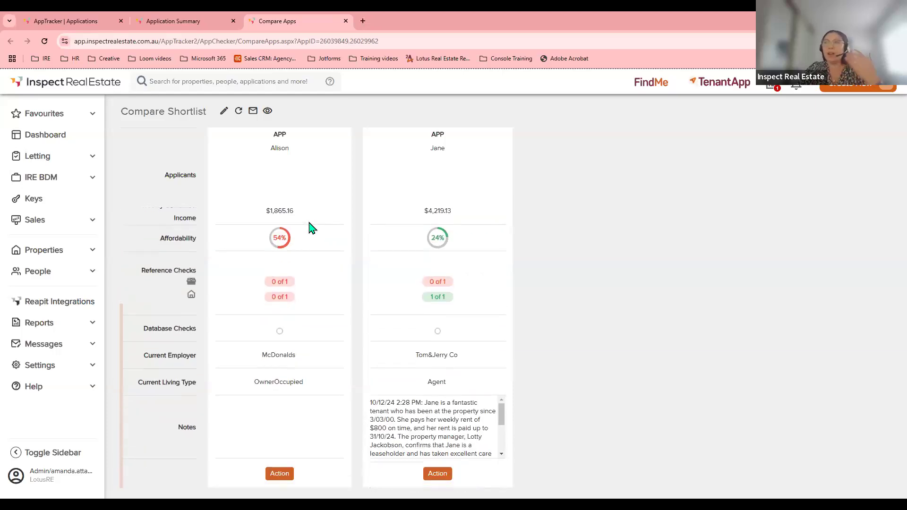
scroll(310, 222, up, 3)
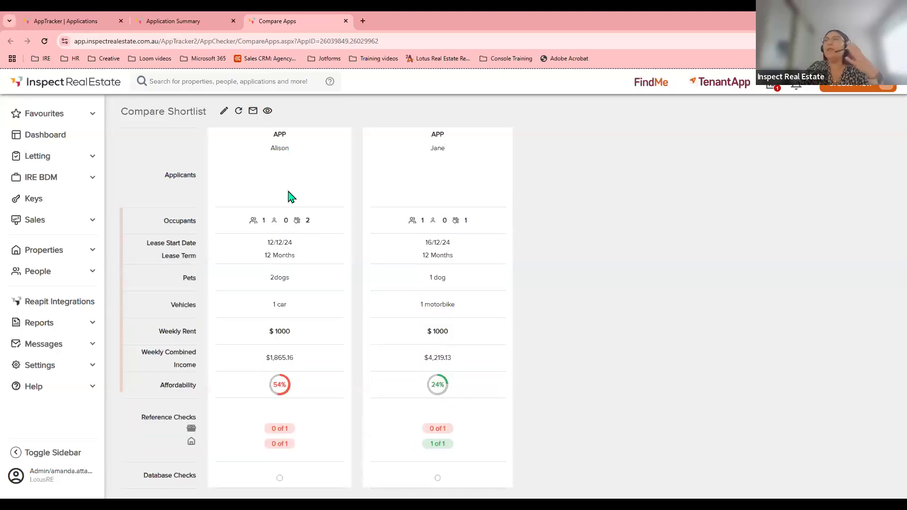
click(223, 114)
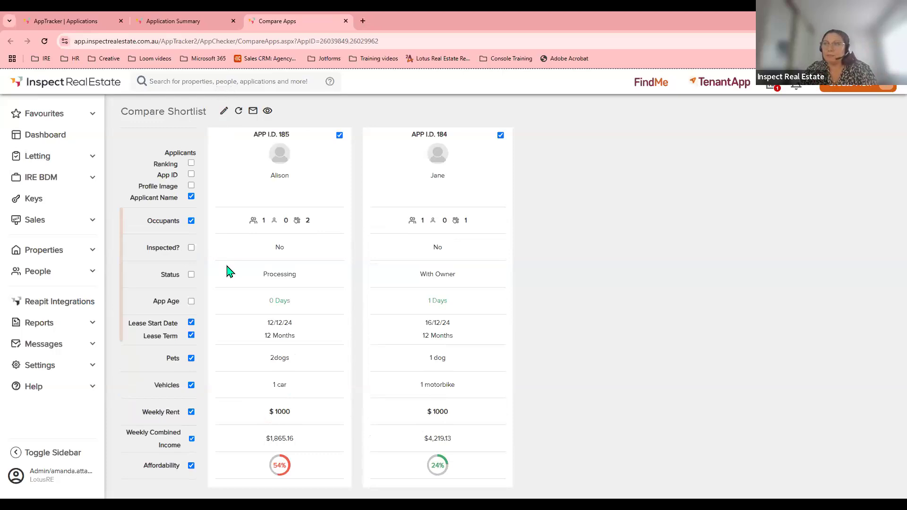
scroll(228, 269, down, 1)
scroll(220, 312, down, 1)
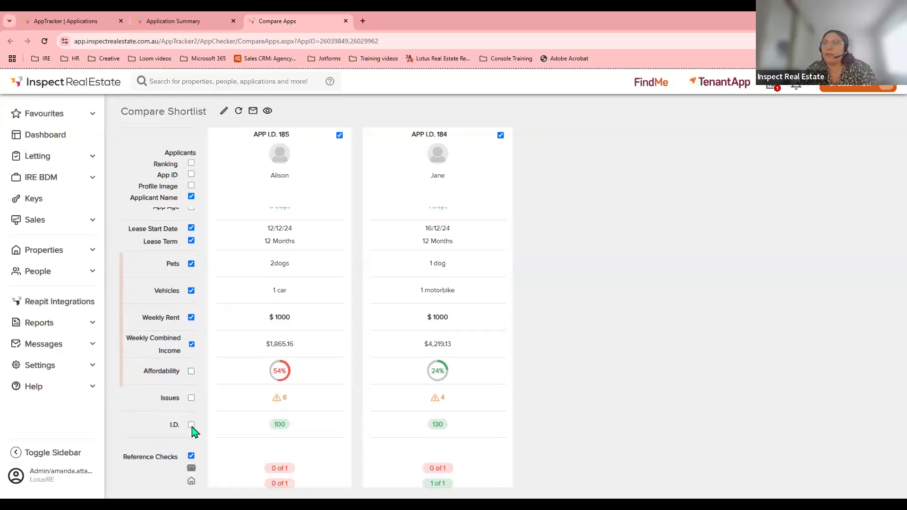
click(191, 371)
scroll(197, 289, up, 2)
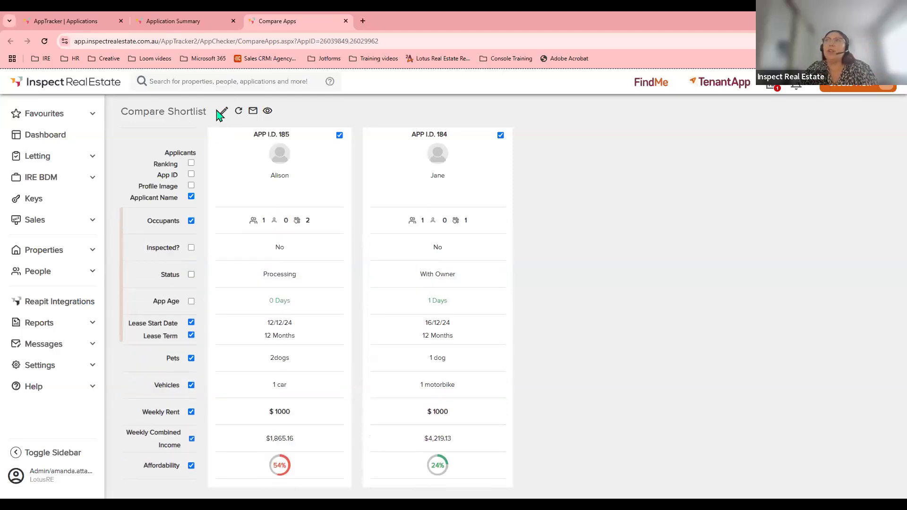
click(239, 114)
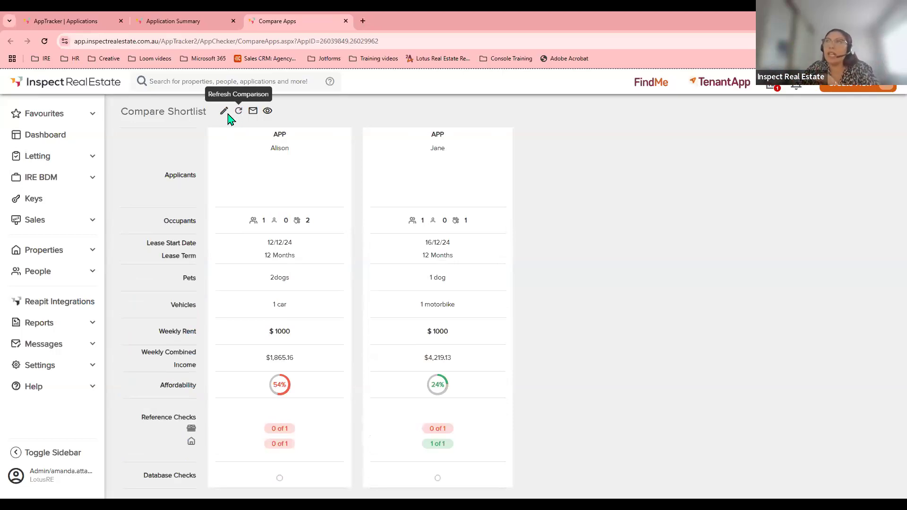
Email the comparison to the owner only, leaving out the listing agent and assigned staff.
click(253, 111)
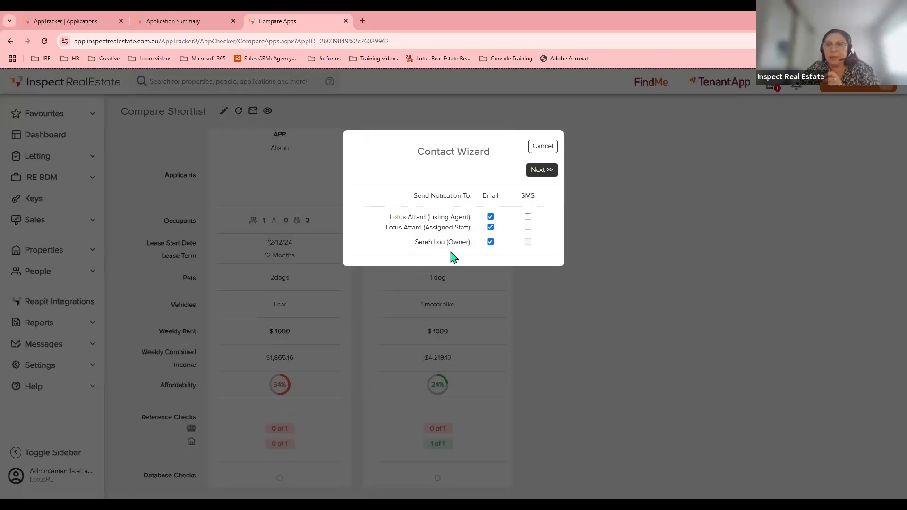
click(490, 219)
click(491, 228)
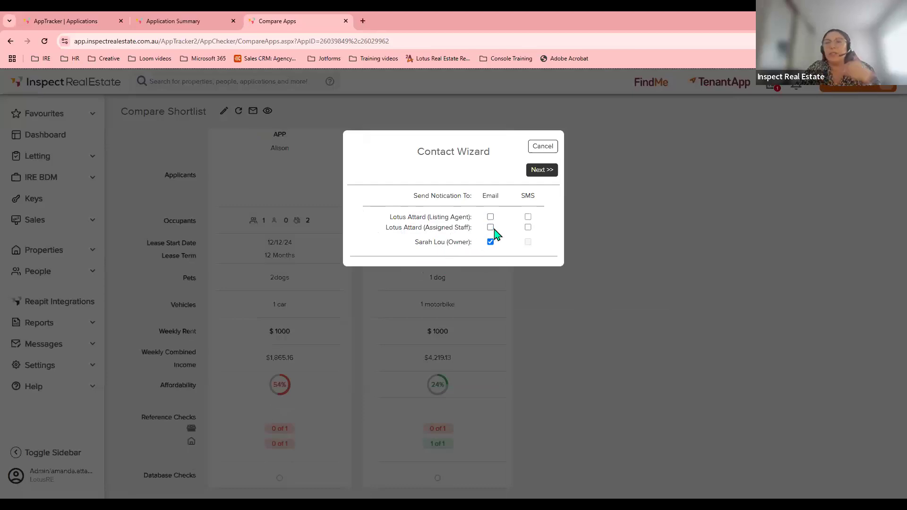
click(542, 176)
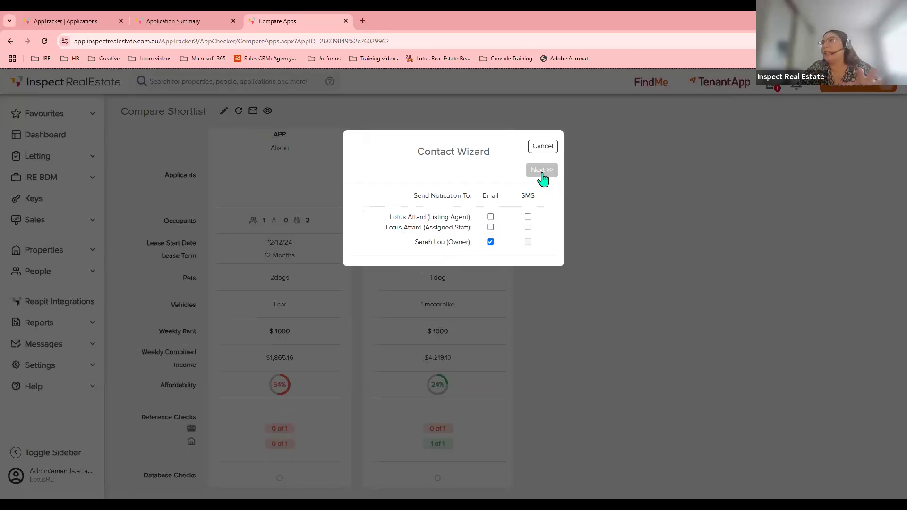
click(542, 171)
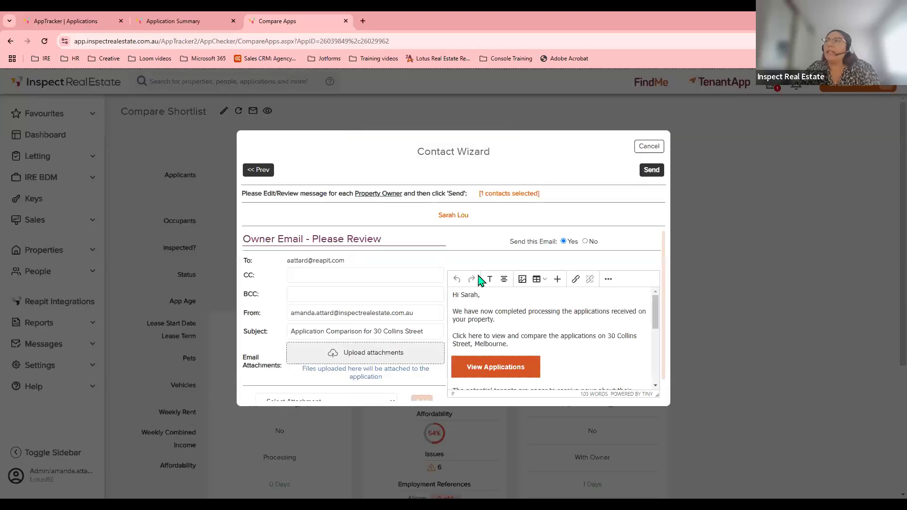
text(dgfg)
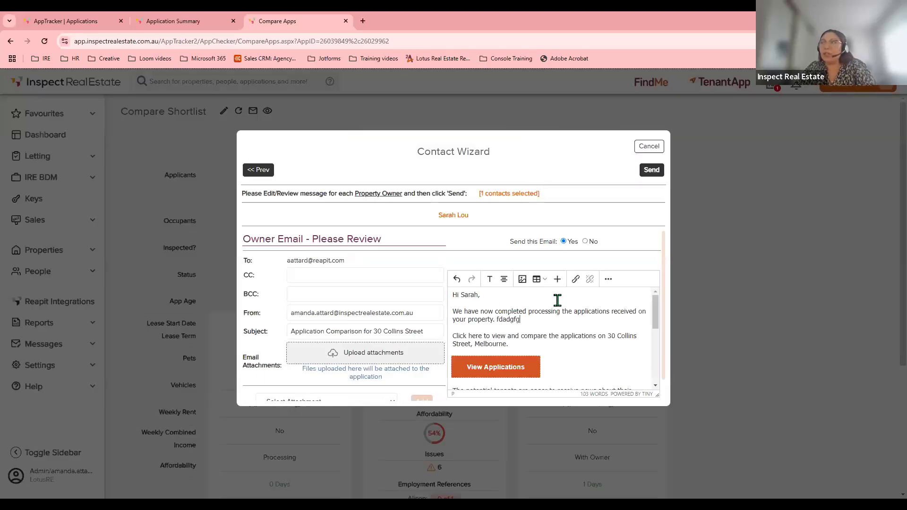
key(BackSpace)
key(BackSpace)
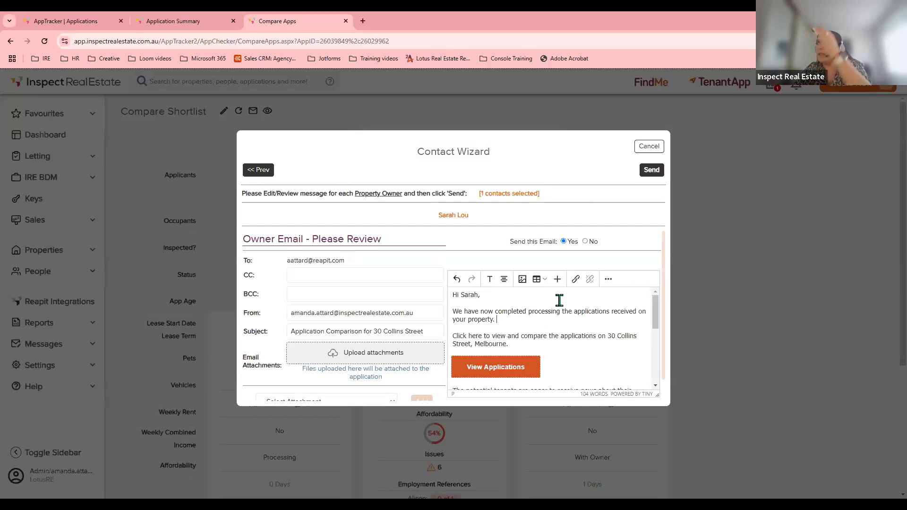
click(651, 171)
click(495, 111)
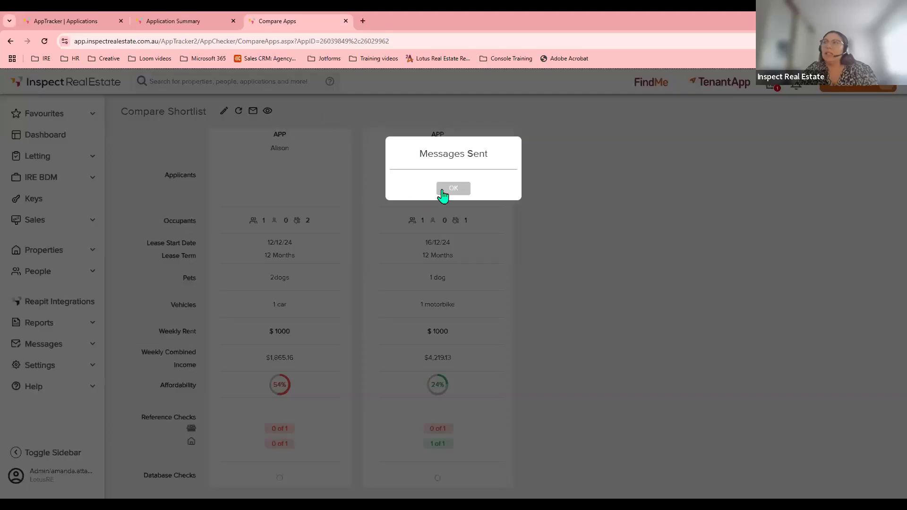
click(442, 189)
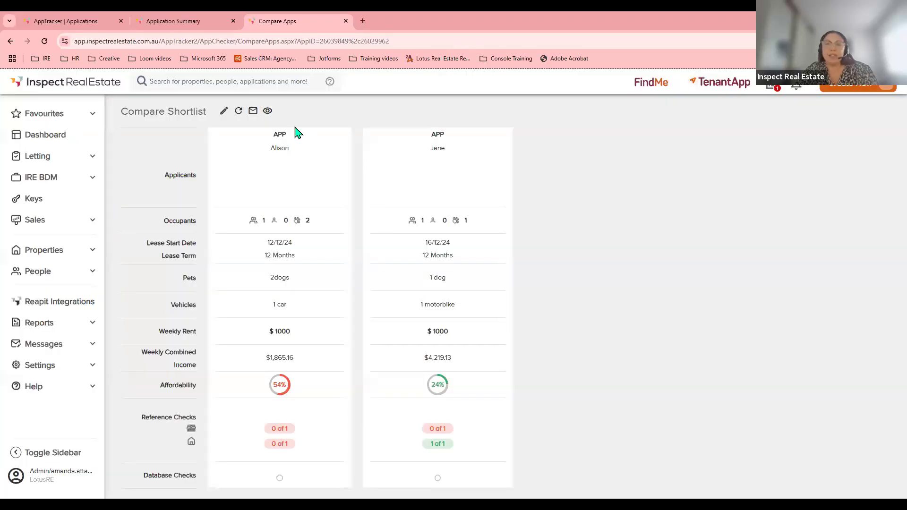
Close the Compare Apps tab and untick applications 185 and 184.
click(346, 21)
click(125, 252)
click(124, 252)
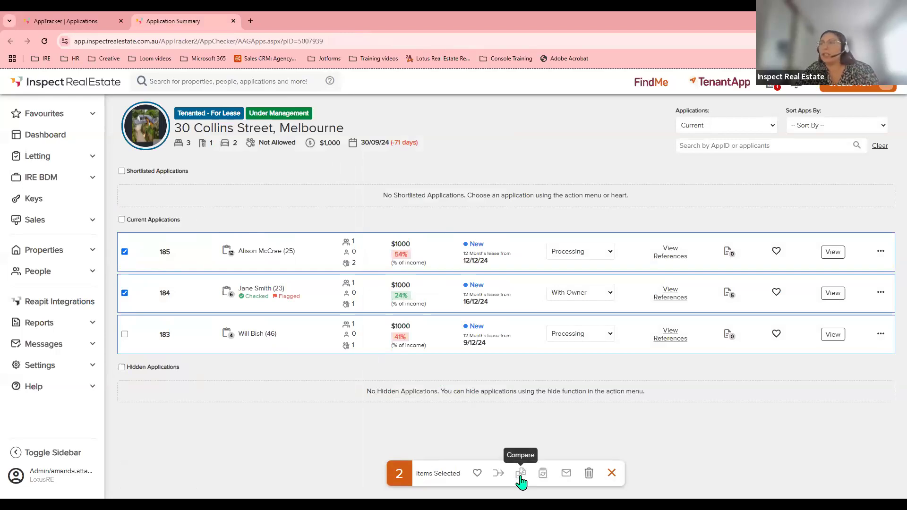
click(125, 255)
click(124, 293)
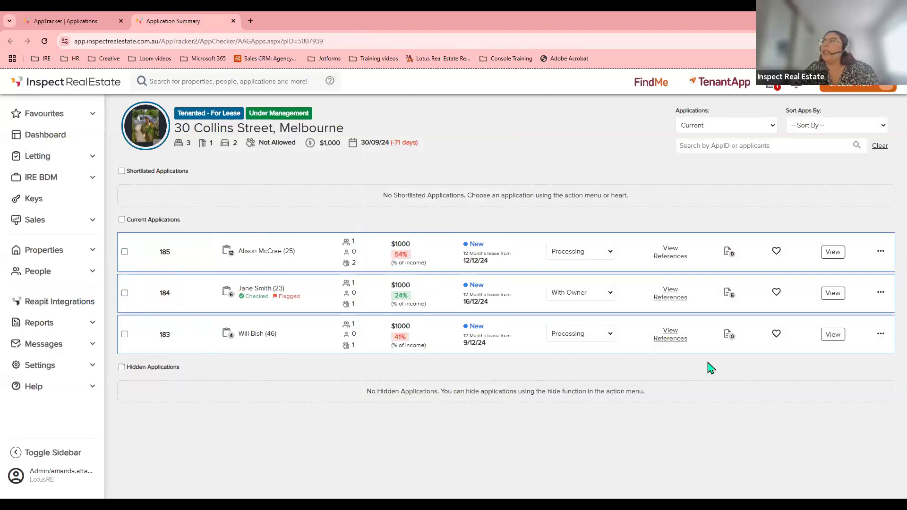
Generate an owner summary PDF for application 184, adjusting the Identification Document Info and Vehicles List sections.
click(879, 293)
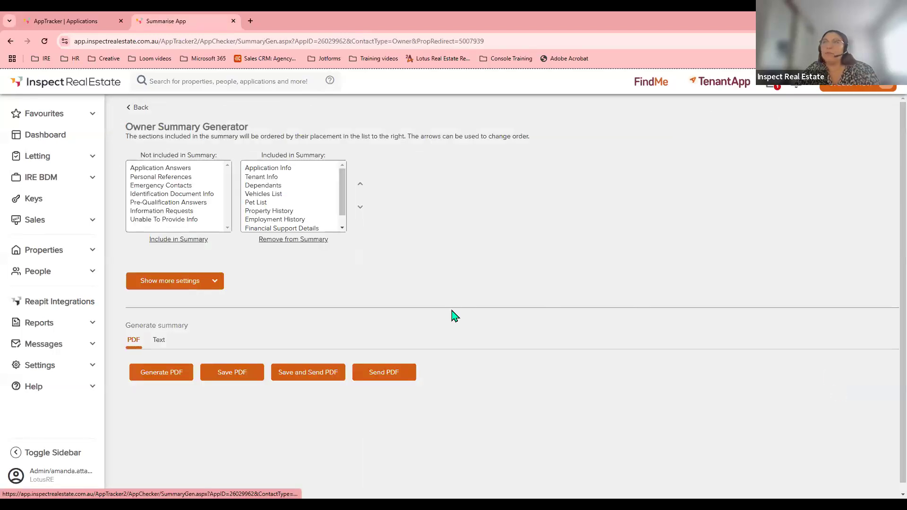
click(161, 194)
click(300, 194)
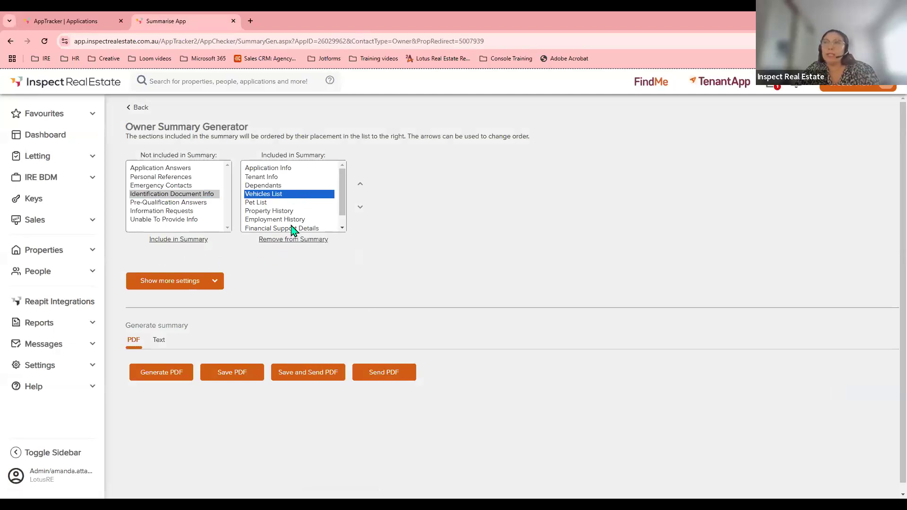
click(157, 376)
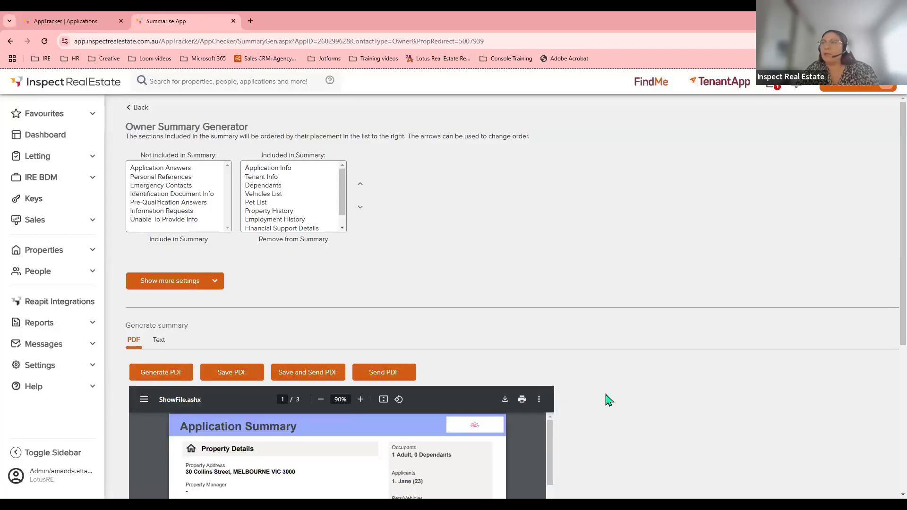
scroll(602, 400, down, 4)
scroll(453, 376, down, 3)
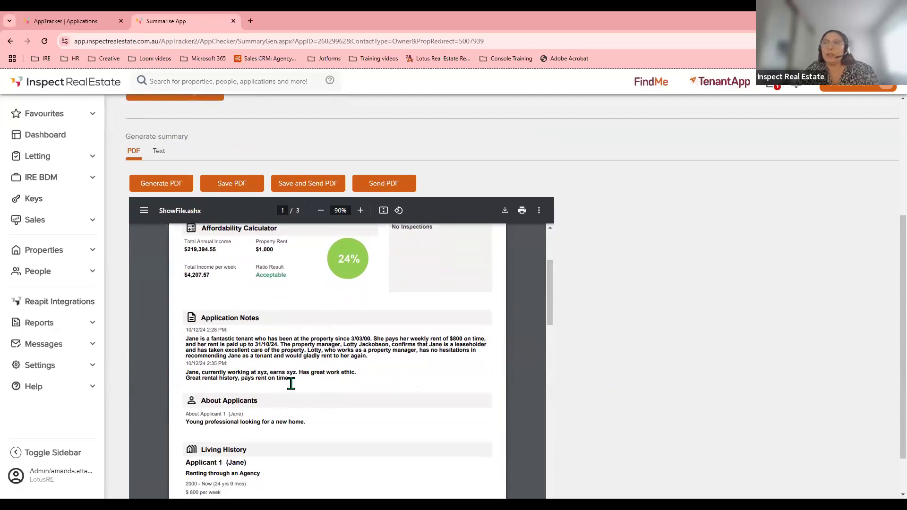
scroll(292, 383, up, 3)
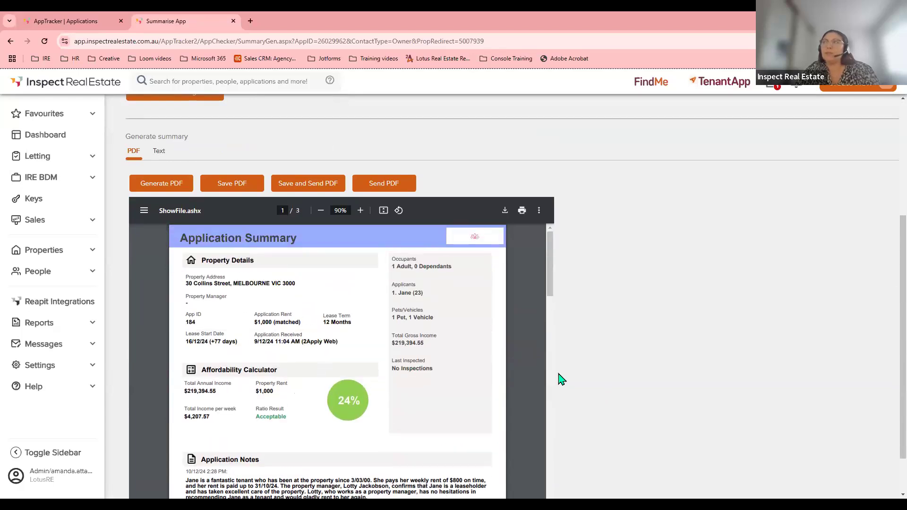
scroll(561, 379, up, 3)
Save the summary PDF and email it to the owner only, excluding agent and staff.
click(295, 328)
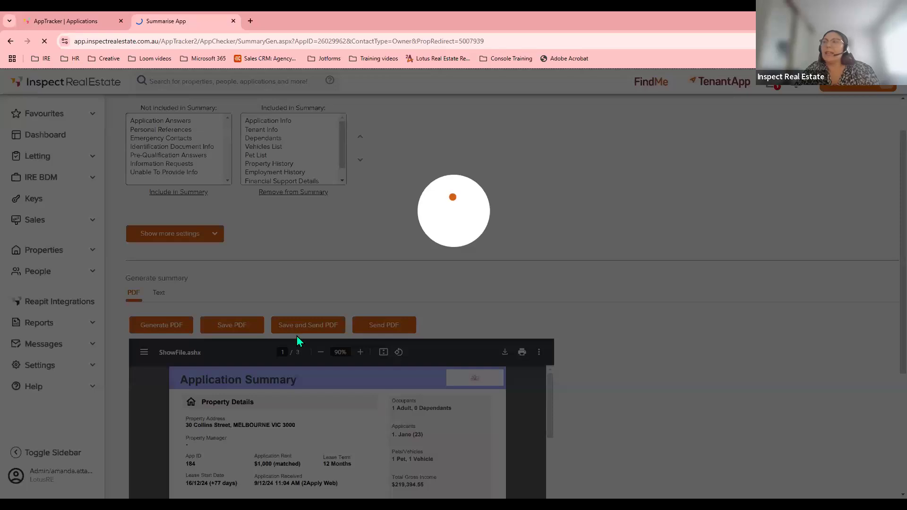
click(431, 252)
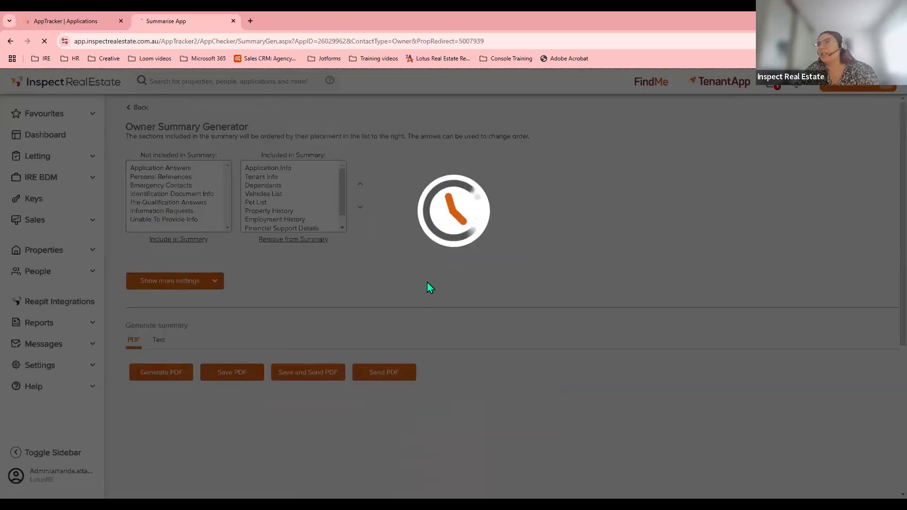
click(490, 216)
click(490, 228)
click(538, 167)
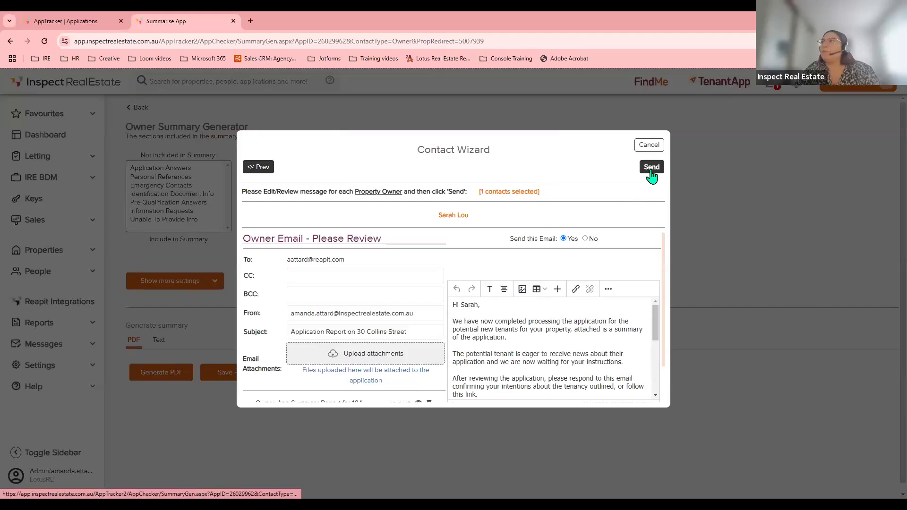
click(651, 170)
click(491, 111)
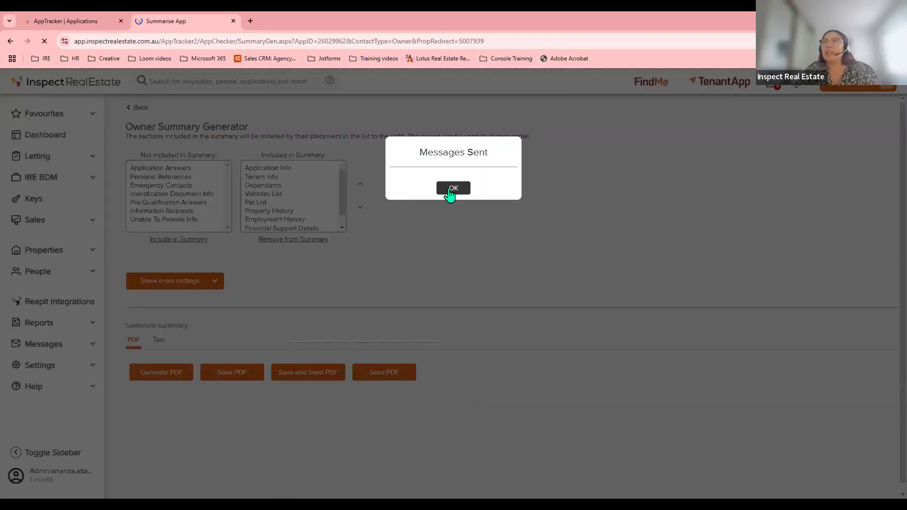
click(450, 191)
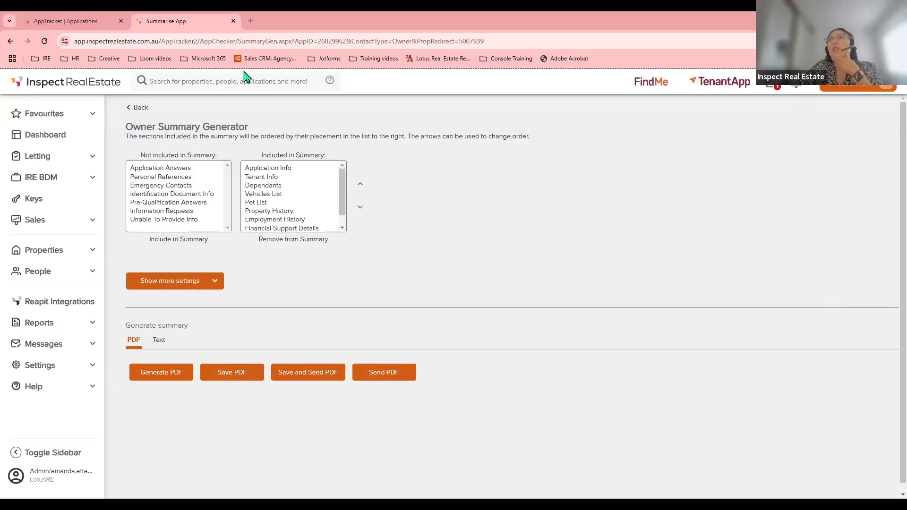
Close the Summarise App page and open the owner approval link from the email.
key(ctrl+w)
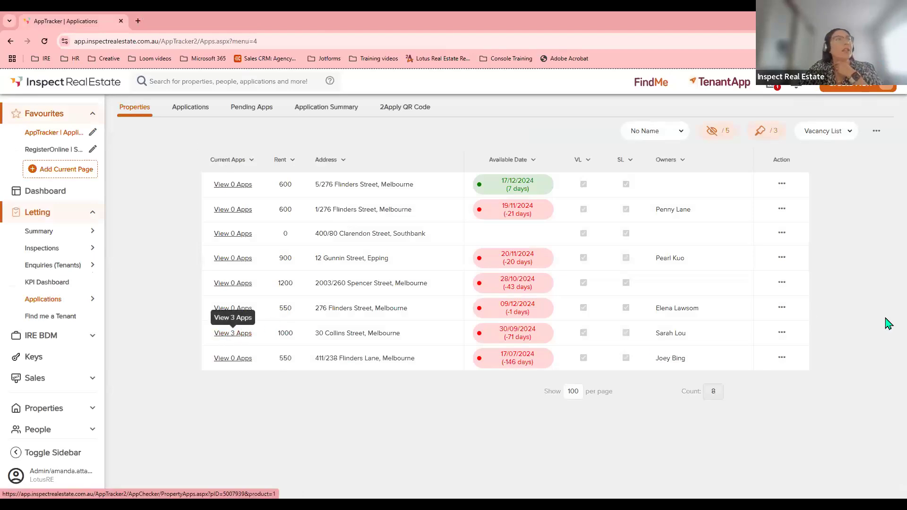
scroll(26, 350, down, 2)
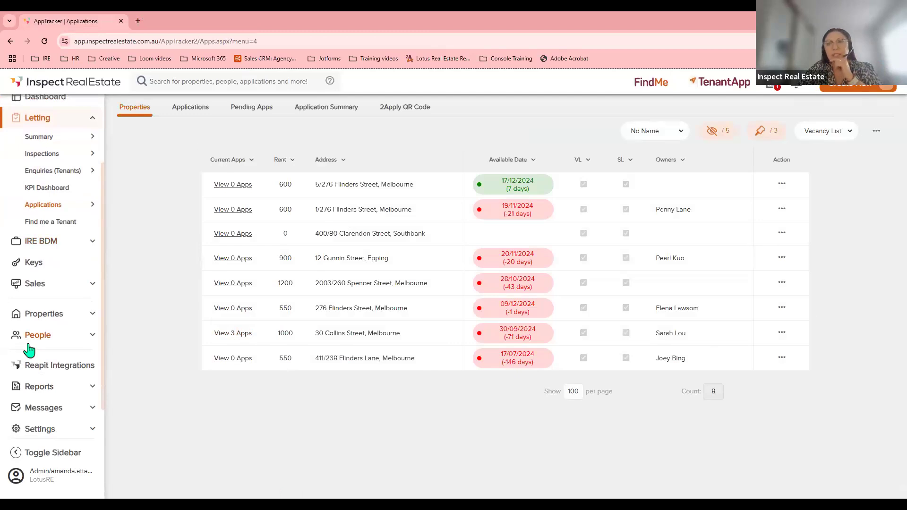
scroll(30, 351, down, 1)
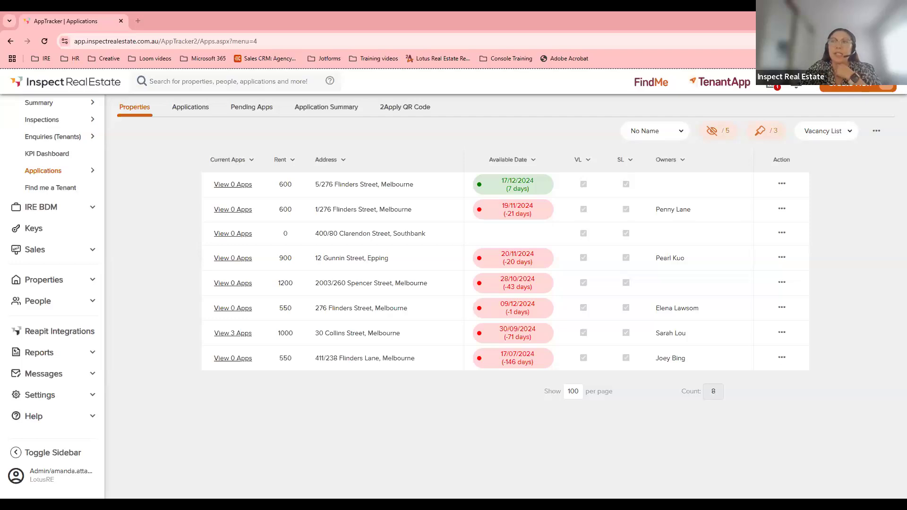
click(46, 306)
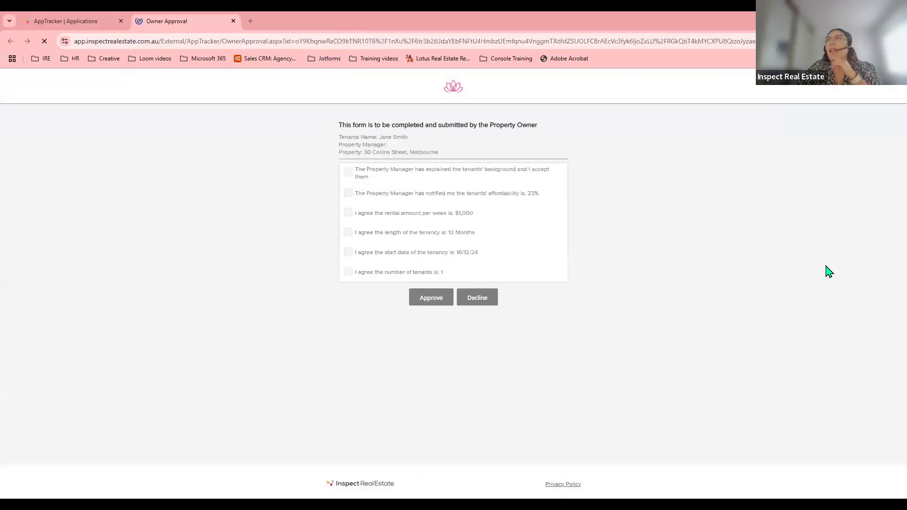
Agree to all six owner statements (23% affordability, $1,000 weekly rent, 12 months), approve, and close the form.
click(349, 172)
click(348, 193)
click(348, 213)
click(348, 232)
click(348, 251)
click(349, 272)
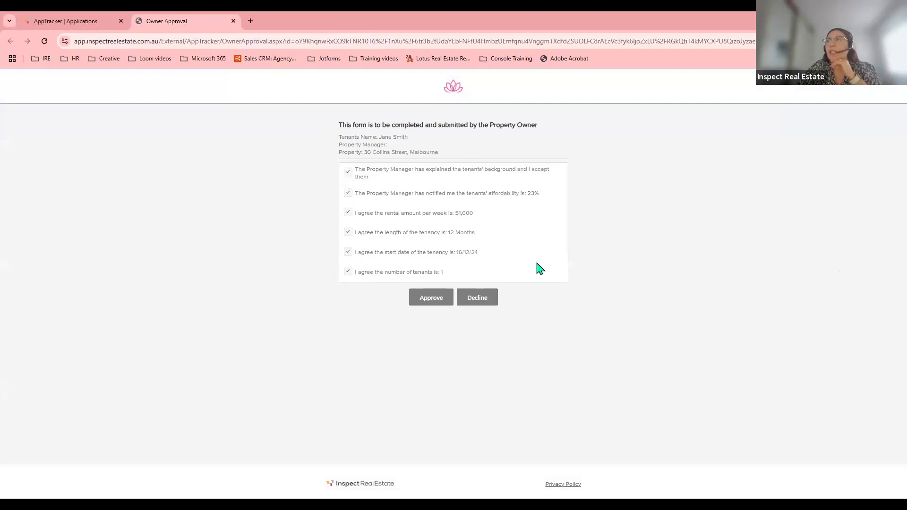
click(428, 303)
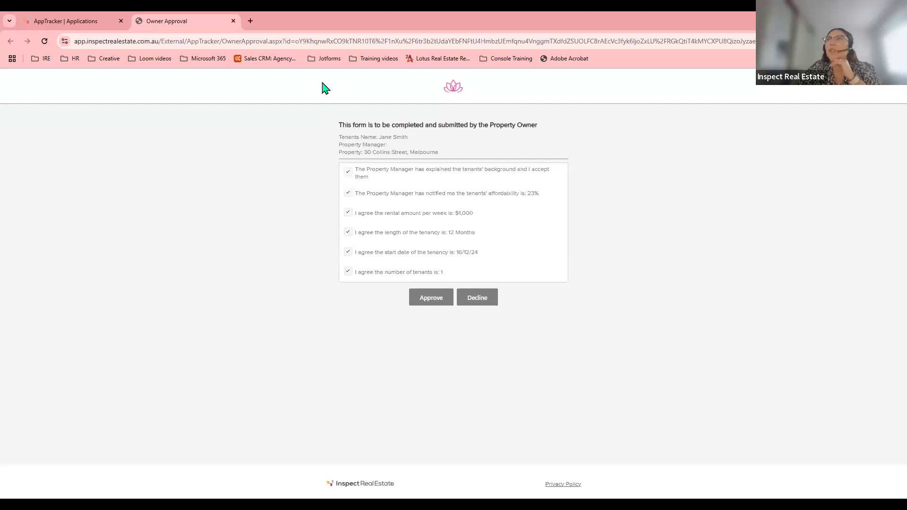
click(233, 21)
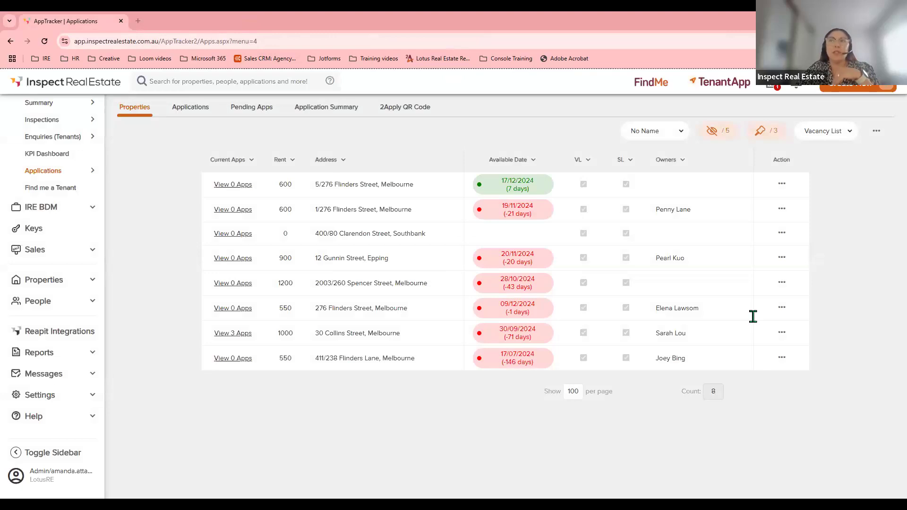
click(104, 260)
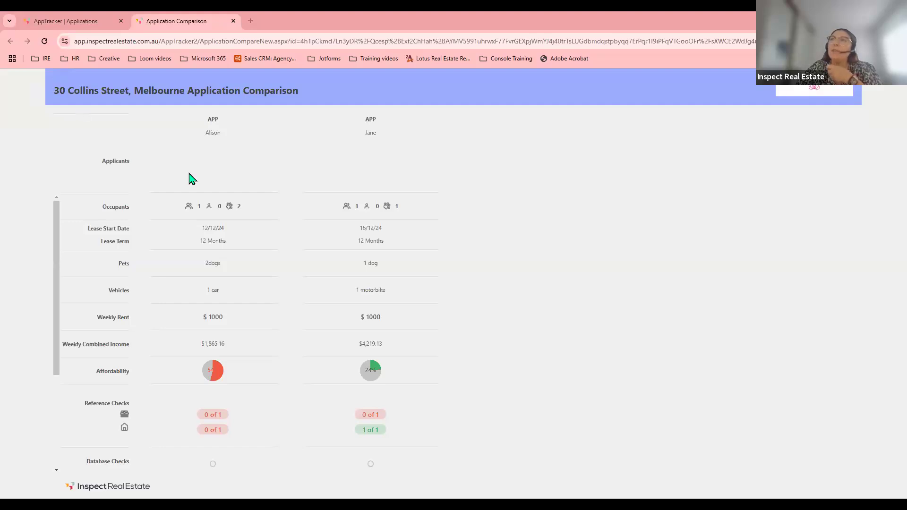
scroll(428, 266, down, 3)
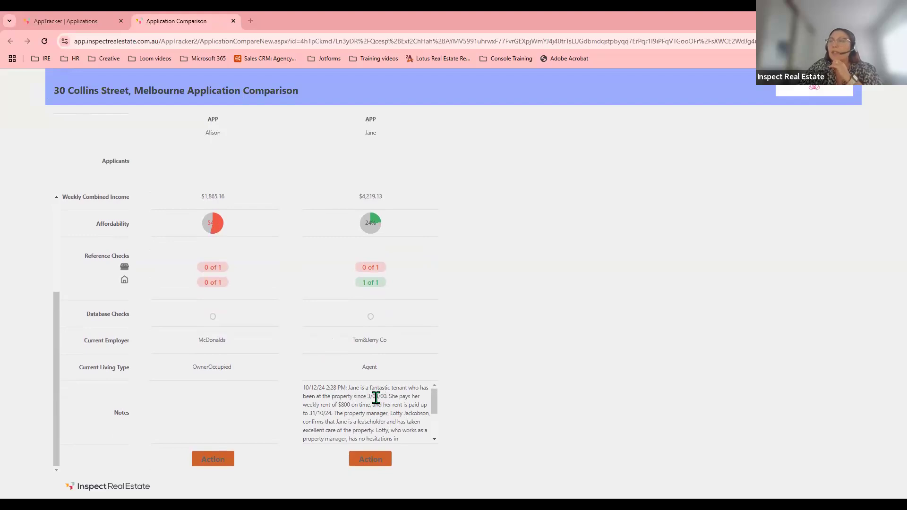
click(434, 439)
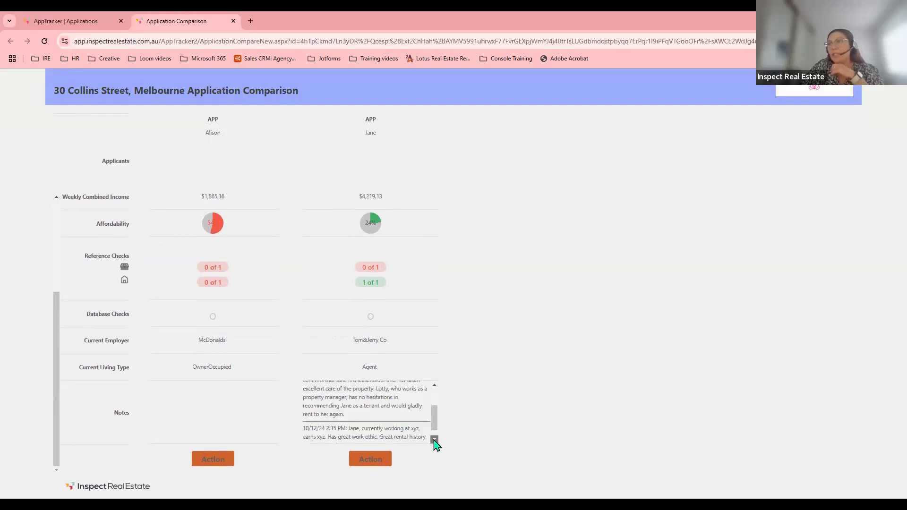
drag(433, 411, 435, 393)
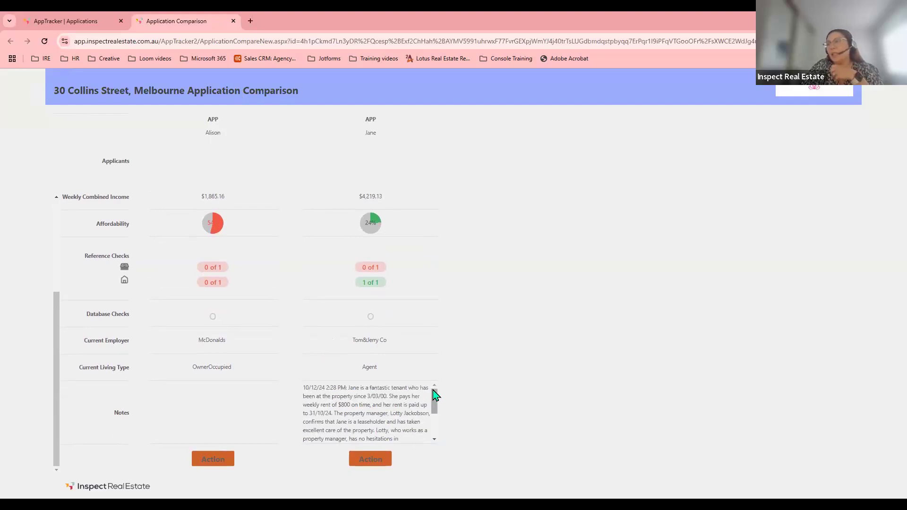
Owner-approve the second applicant, agreeing to all terms including $1,000 weekly rent and 12-month tenancy.
click(371, 465)
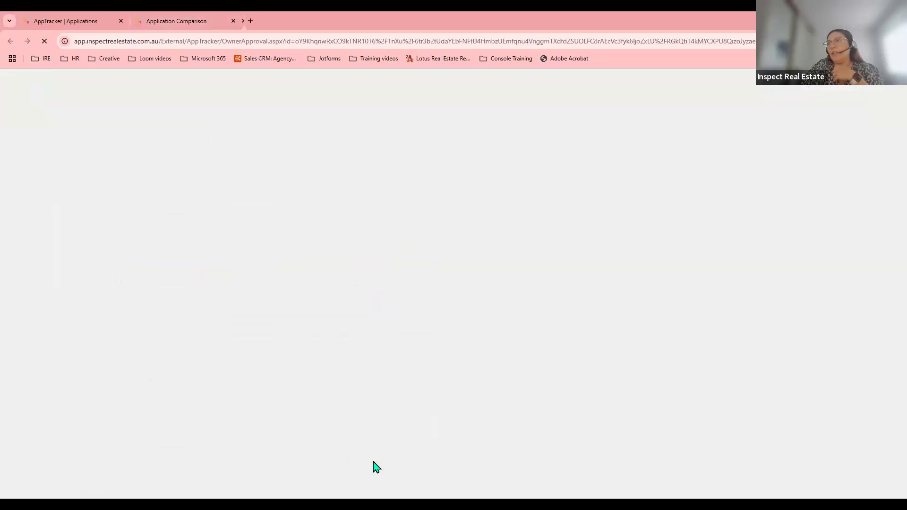
click(348, 176)
click(348, 193)
click(347, 213)
click(347, 232)
click(348, 272)
click(348, 252)
click(431, 298)
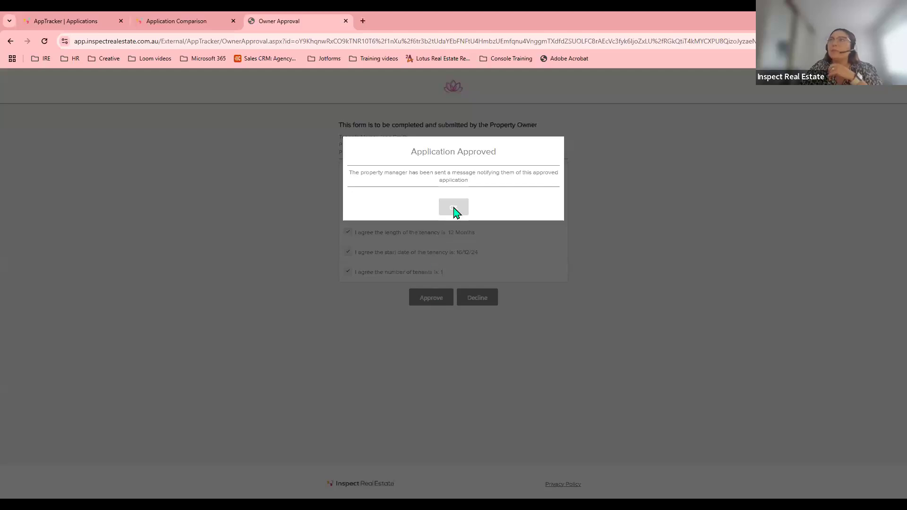
click(454, 209)
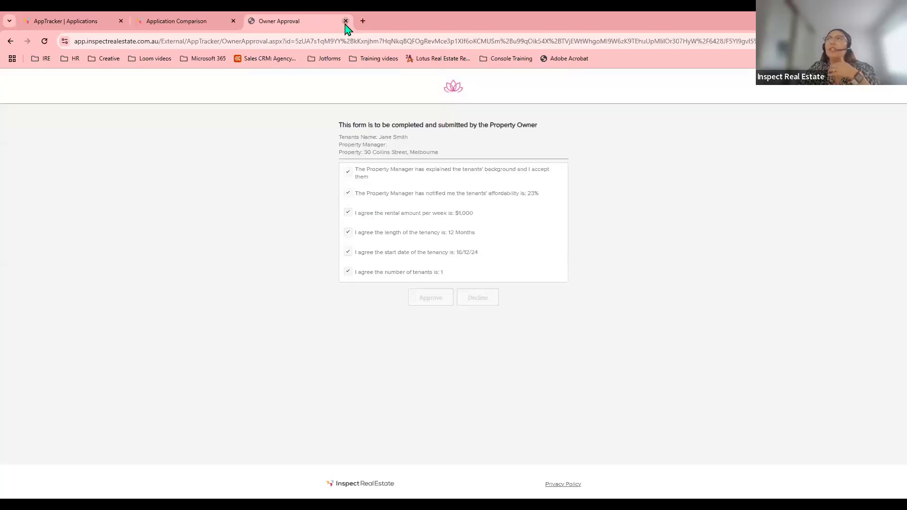
click(345, 22)
click(233, 21)
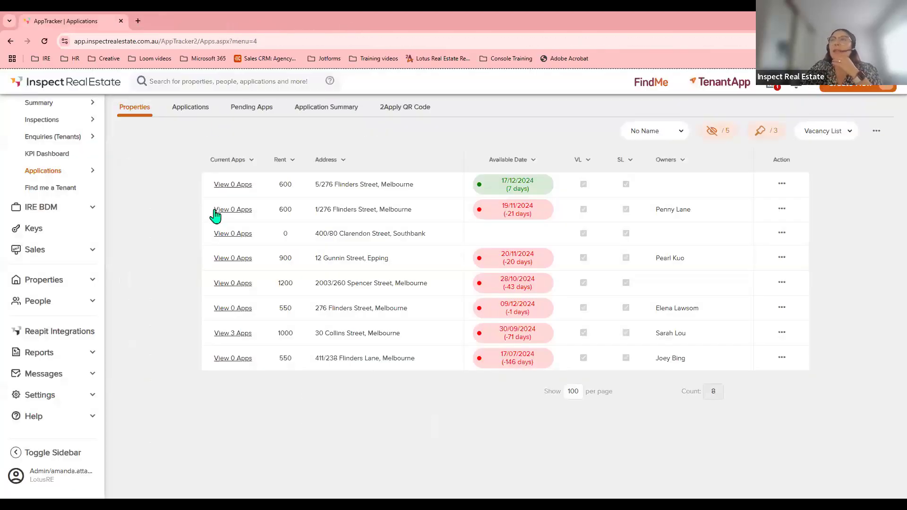
click(236, 338)
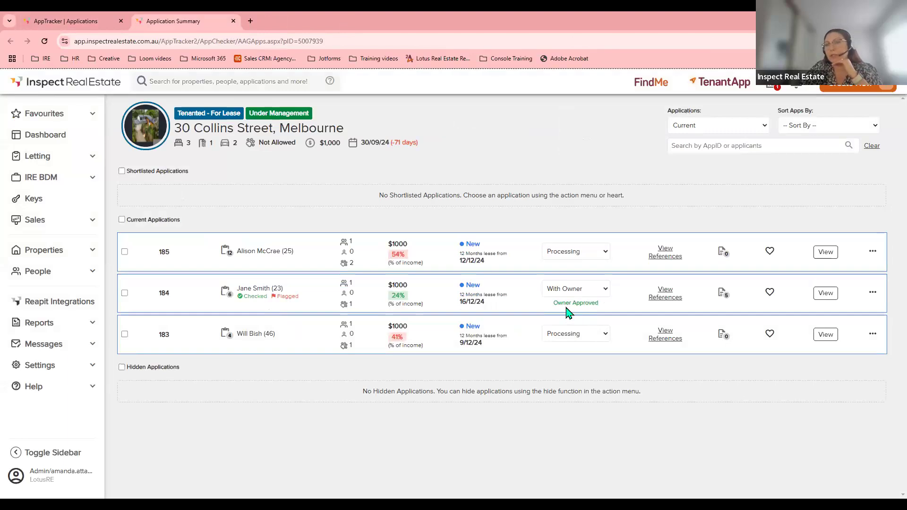
click(568, 290)
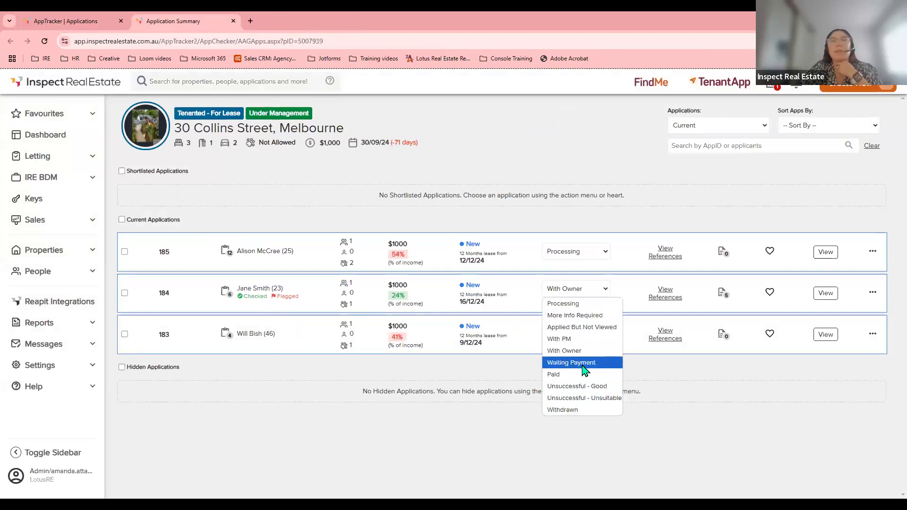
click(565, 296)
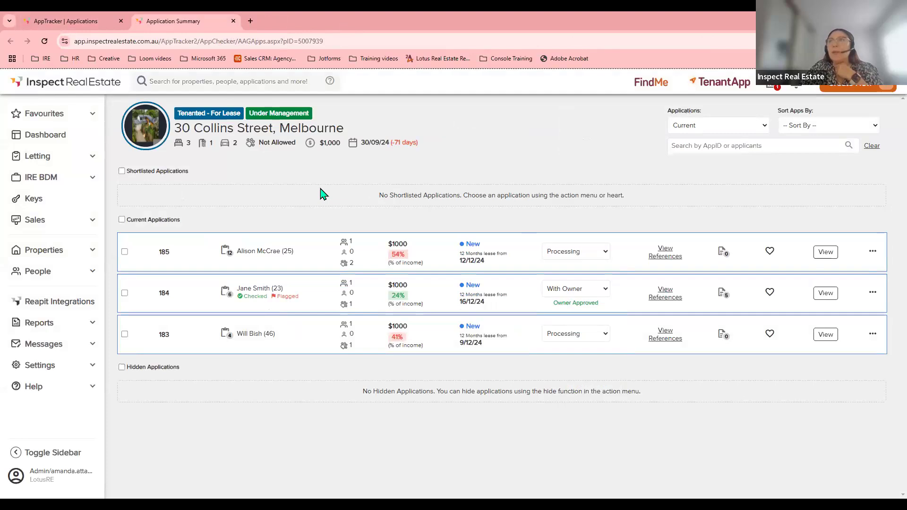
click(234, 22)
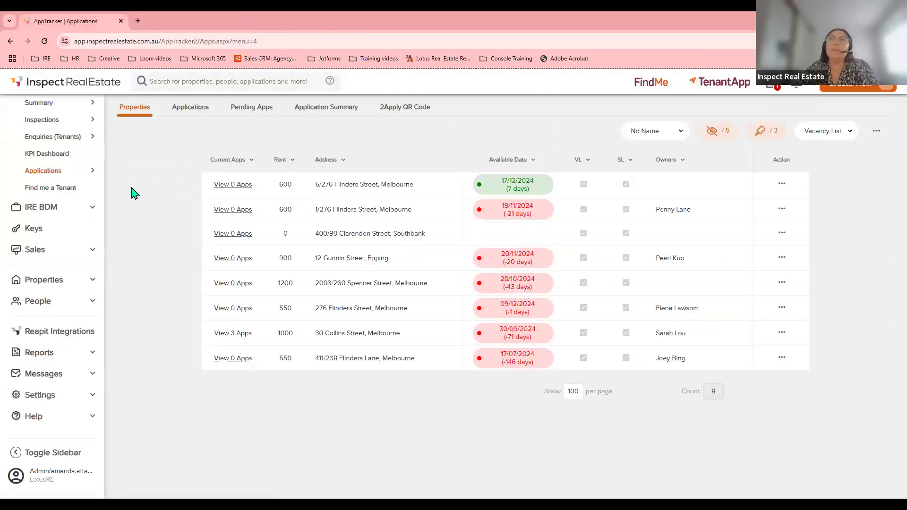
scroll(42, 220, up, 3)
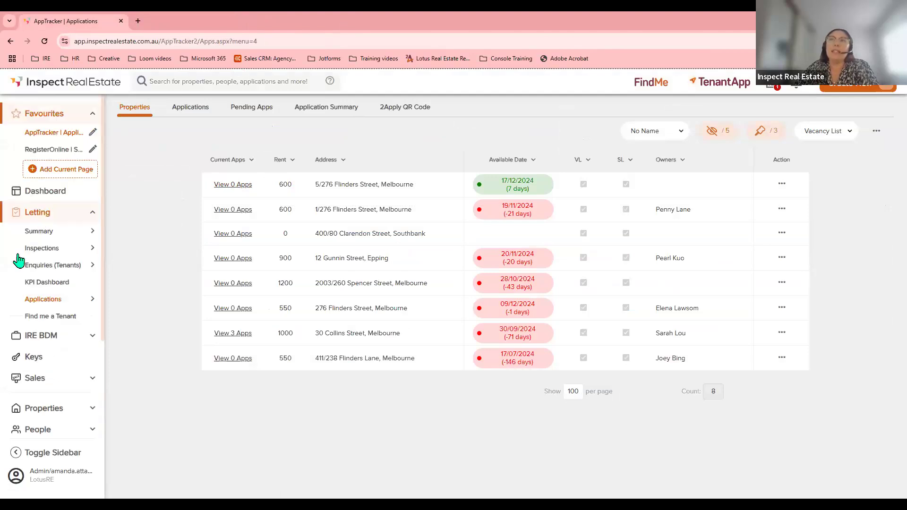
click(37, 302)
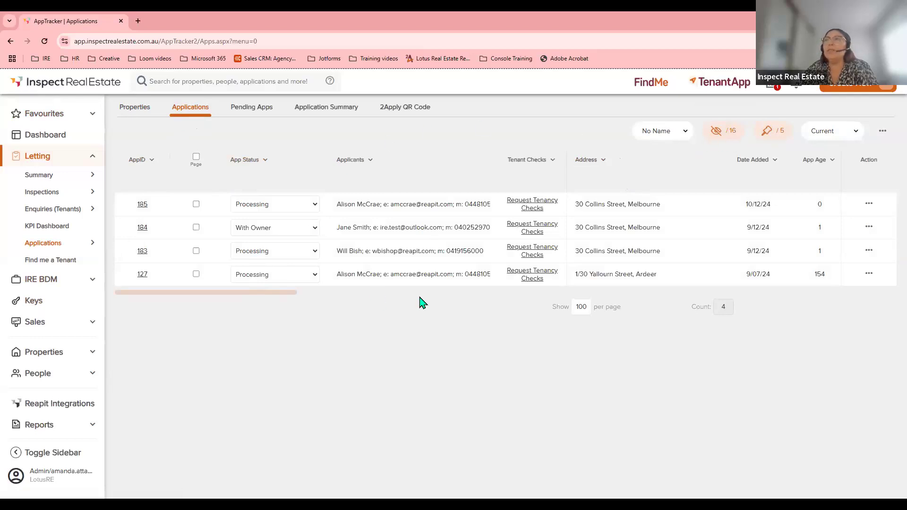
click(830, 136)
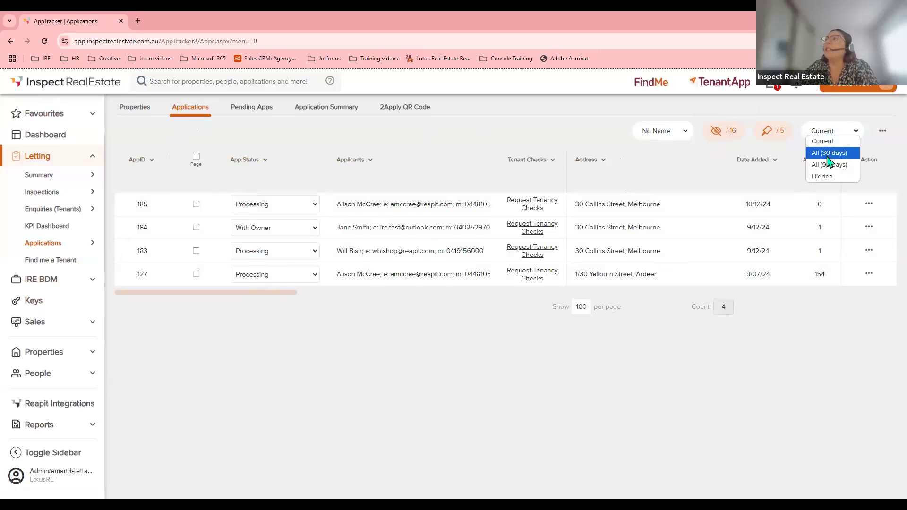
click(826, 131)
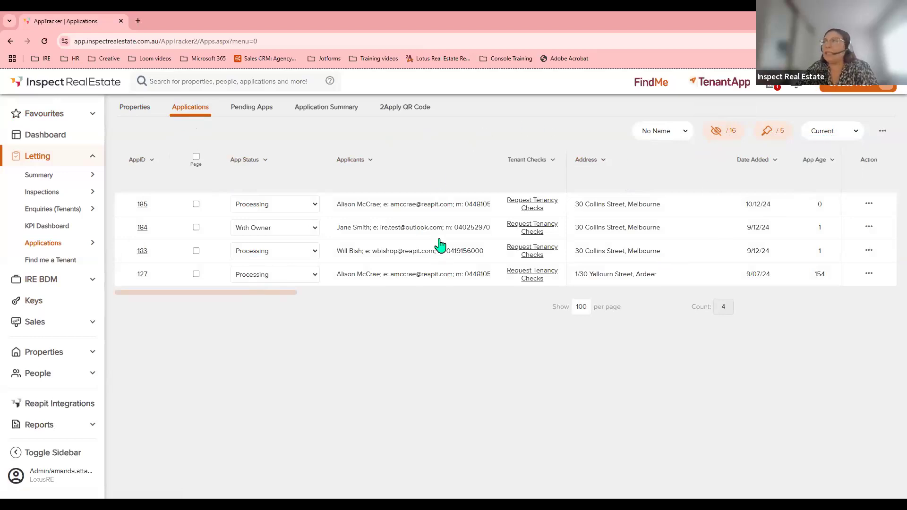
click(686, 205)
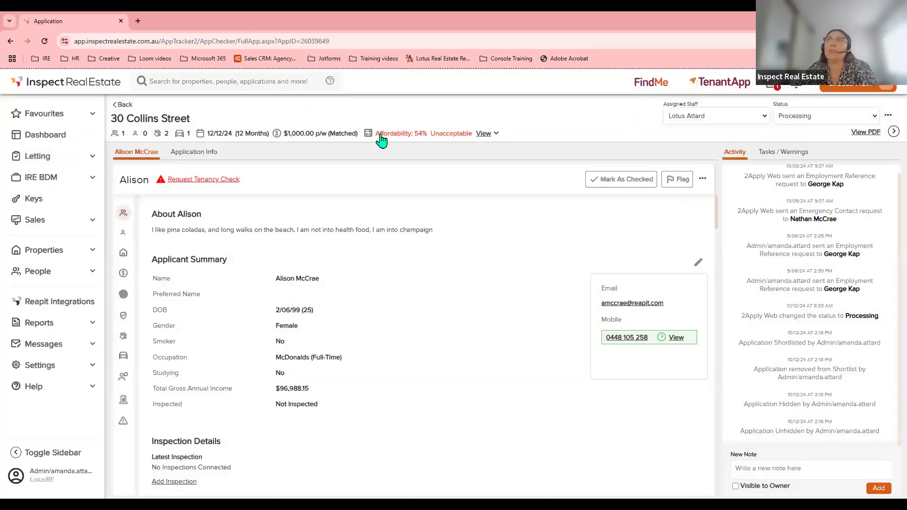
click(11, 43)
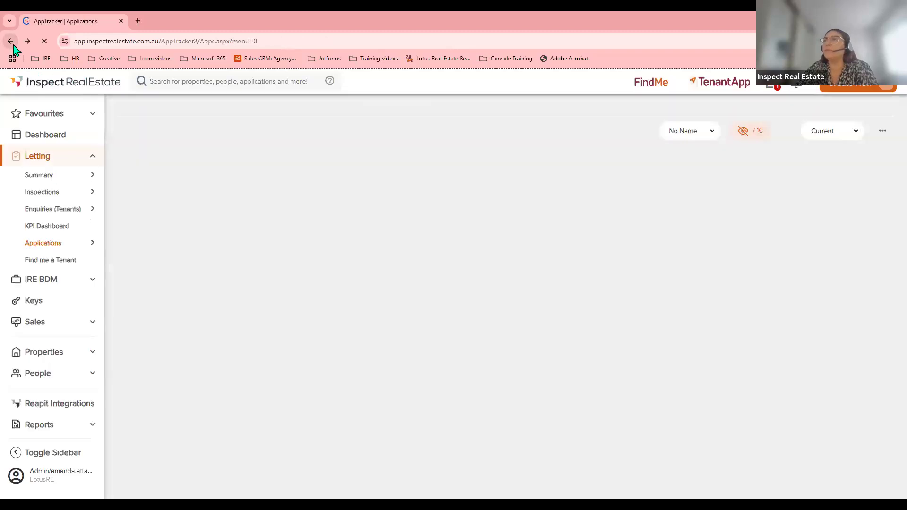
click(869, 204)
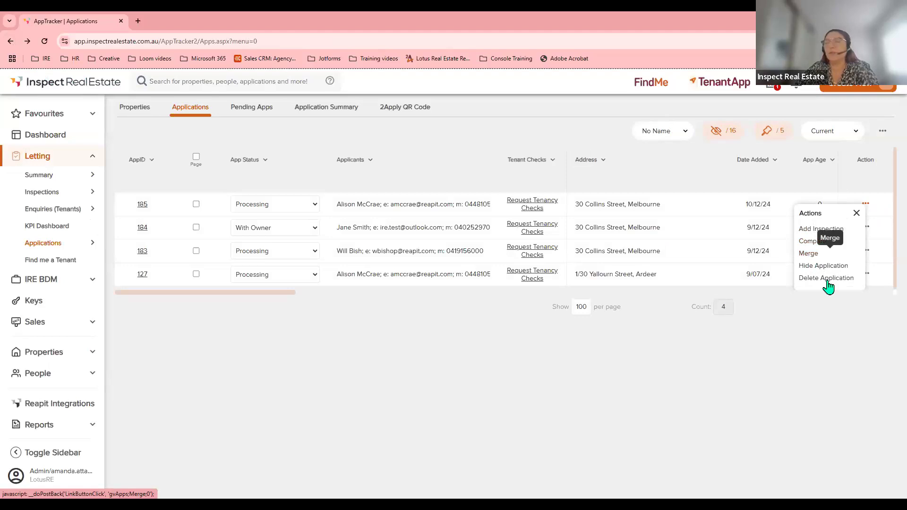
click(856, 213)
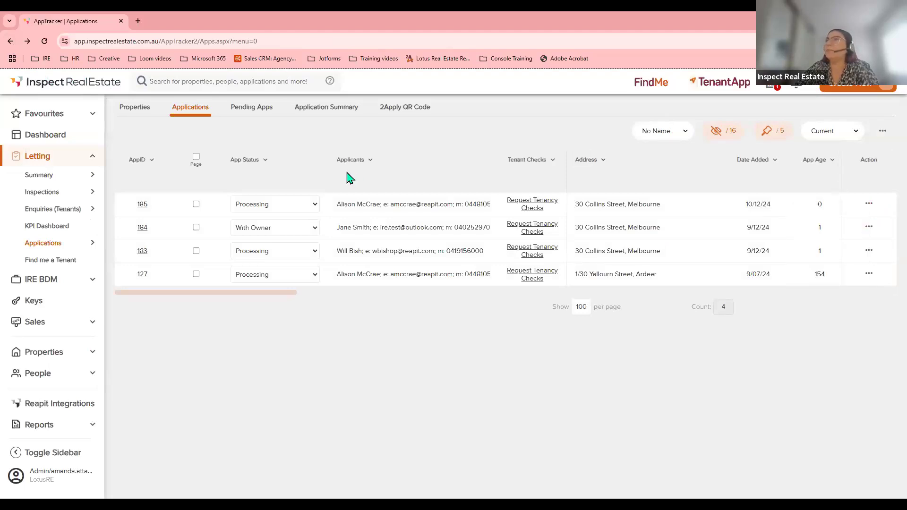
click(133, 109)
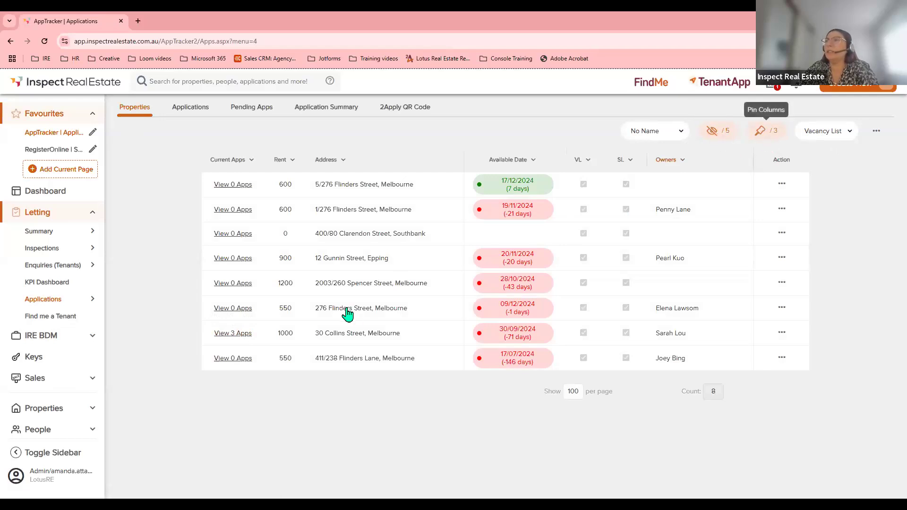
click(234, 340)
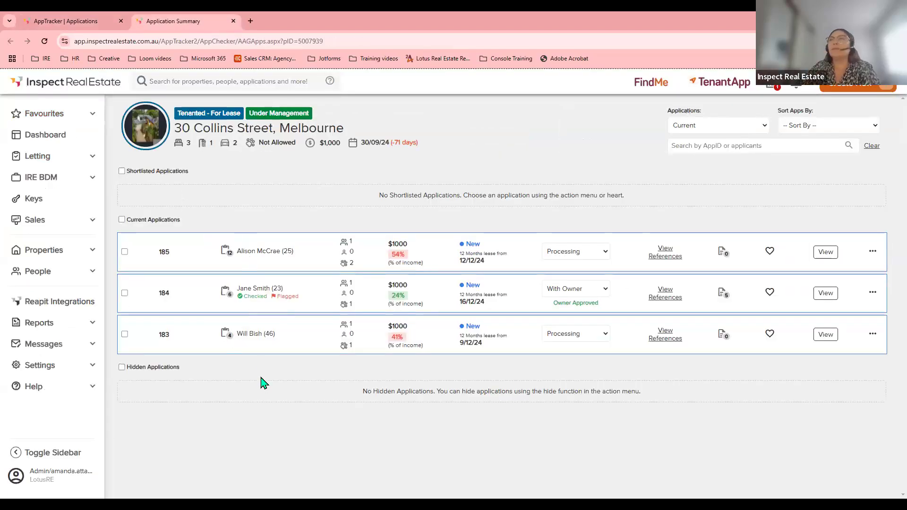
click(226, 257)
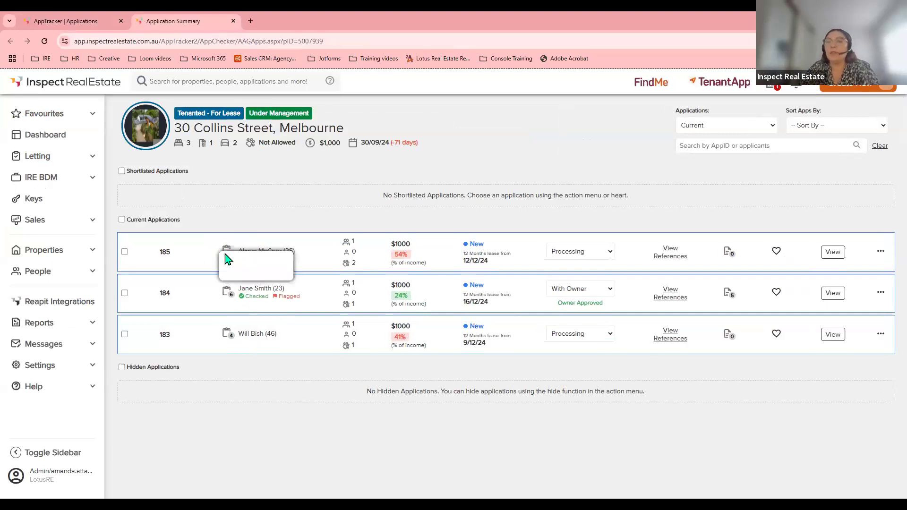
scroll(308, 311, down, 5)
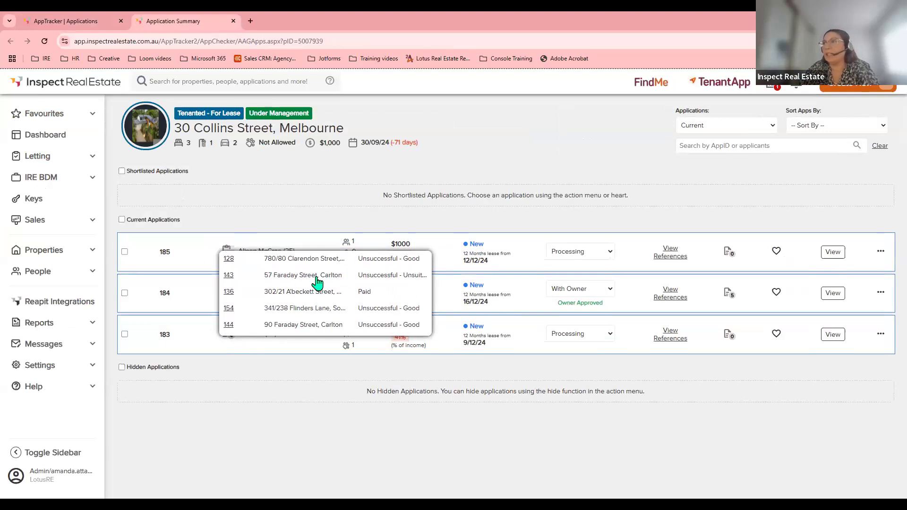
click(228, 276)
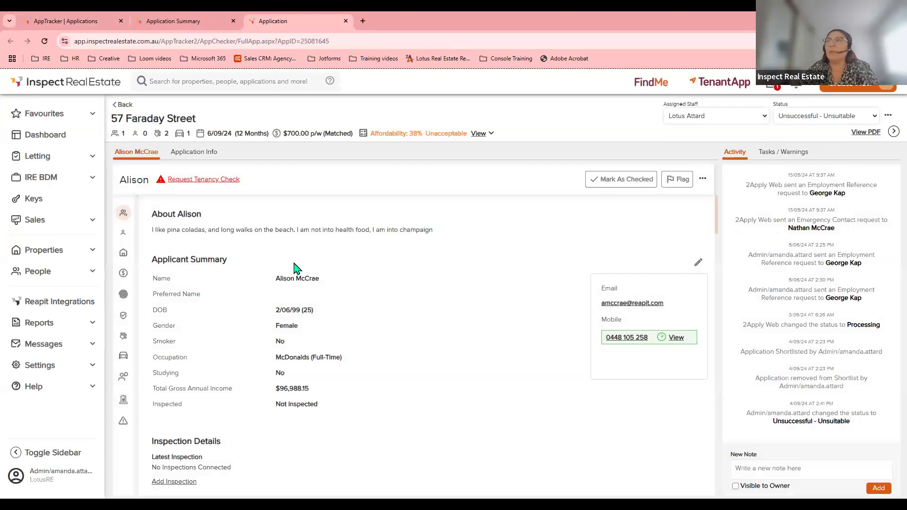
click(346, 22)
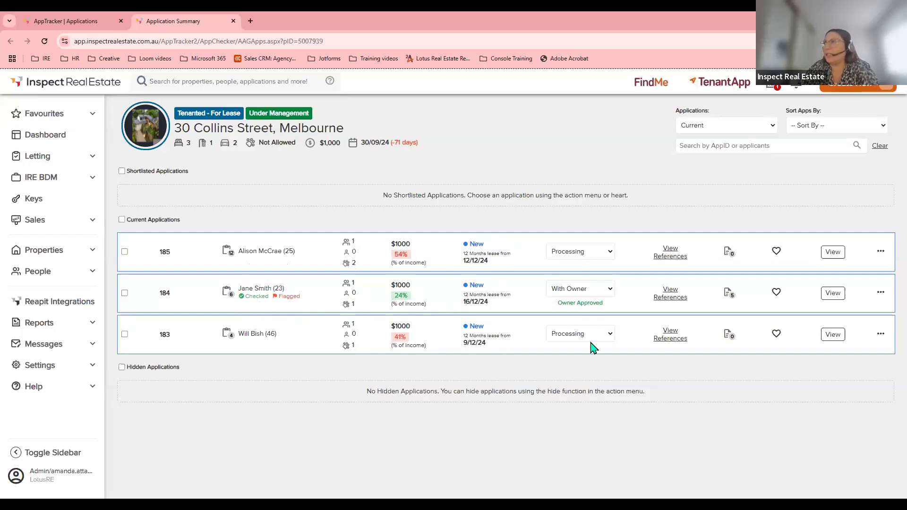
Resend another applicant's employment and current address reference requests.
click(662, 296)
click(682, 334)
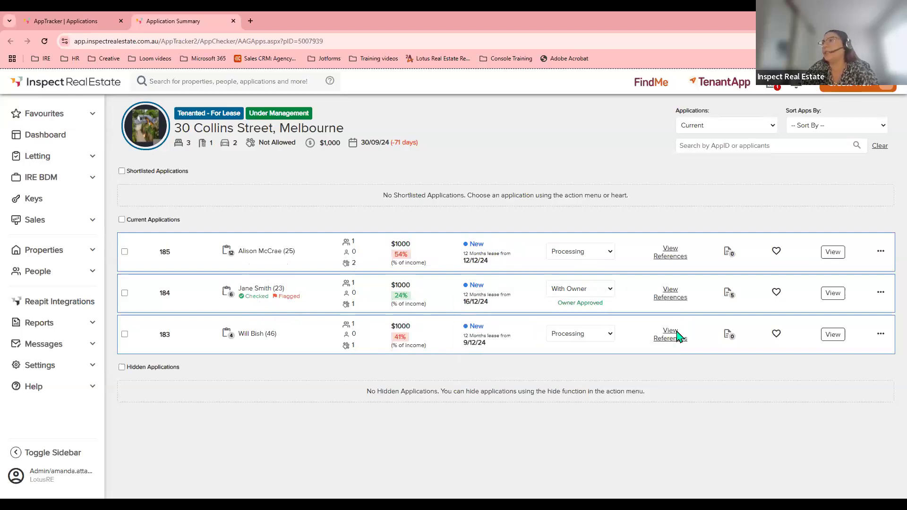
click(637, 390)
click(638, 376)
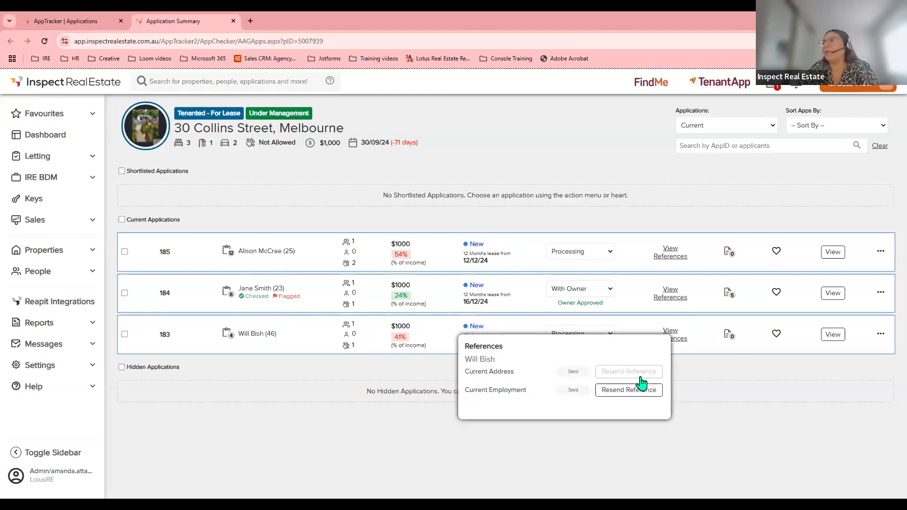
click(671, 333)
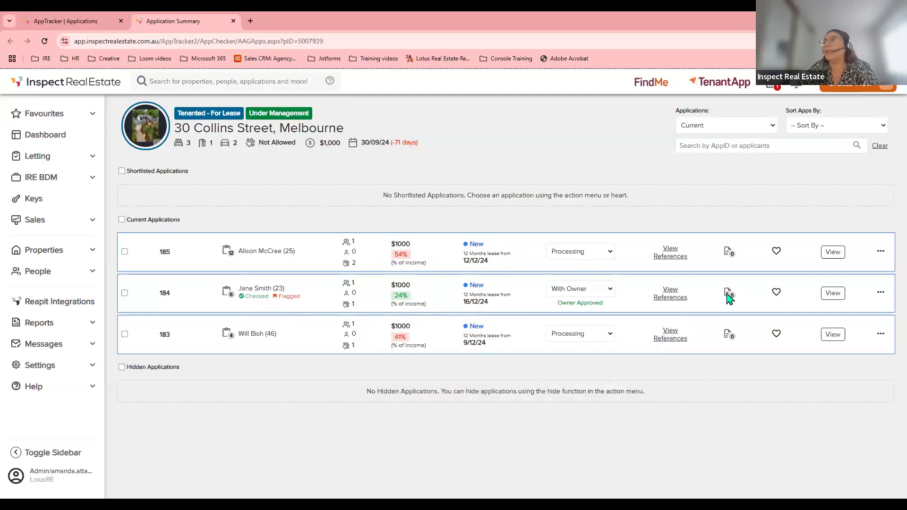
mouse_move(730, 298)
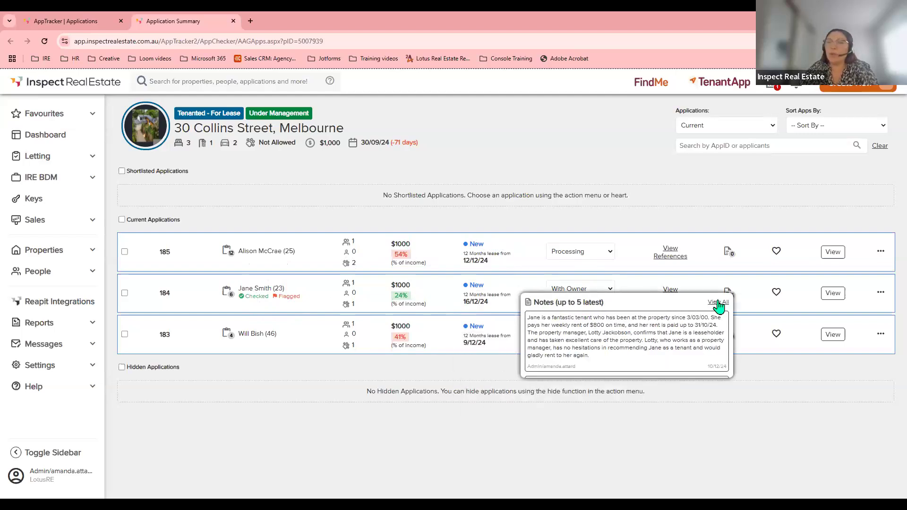
scroll(672, 332, down, 4)
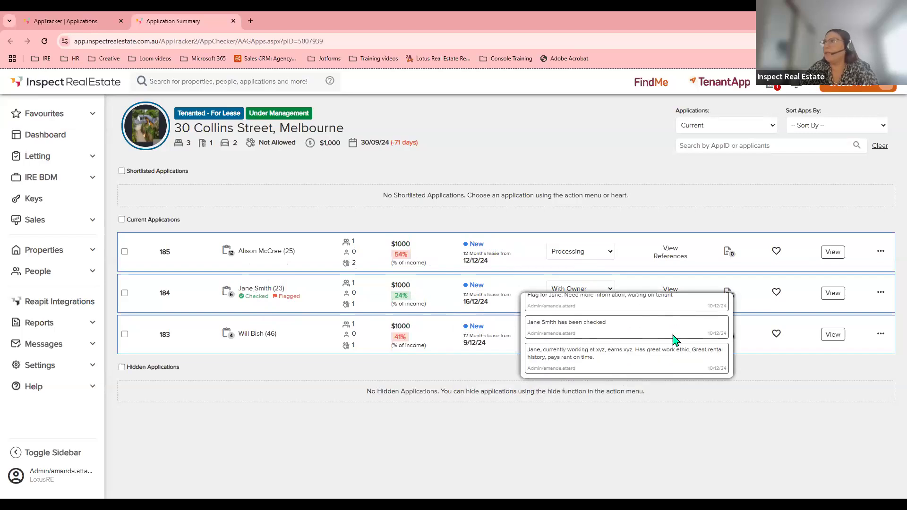
scroll(673, 336, up, 4)
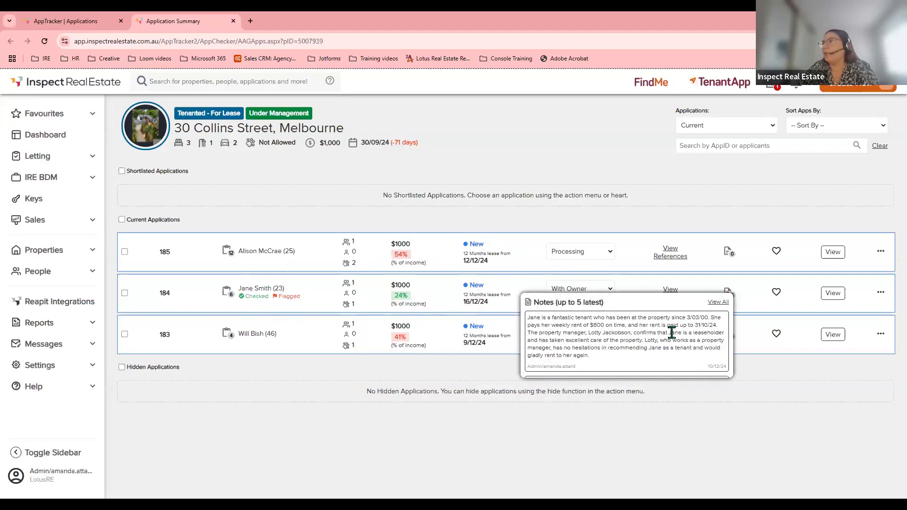
click(776, 293)
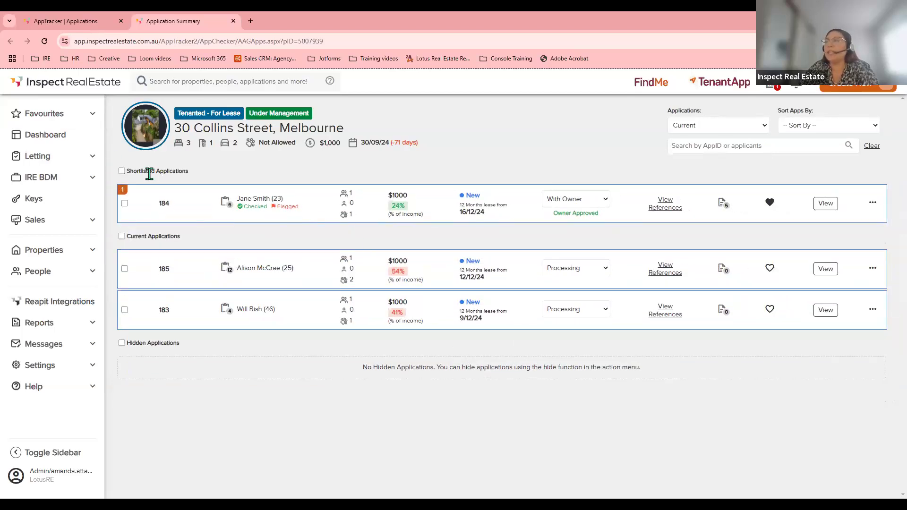
Open shortlisted application 184 in its own tab.
click(872, 204)
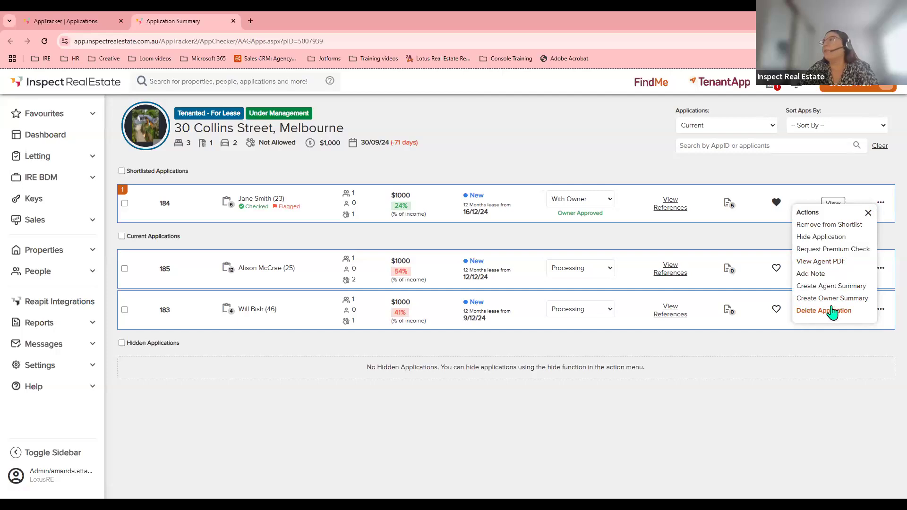
click(754, 239)
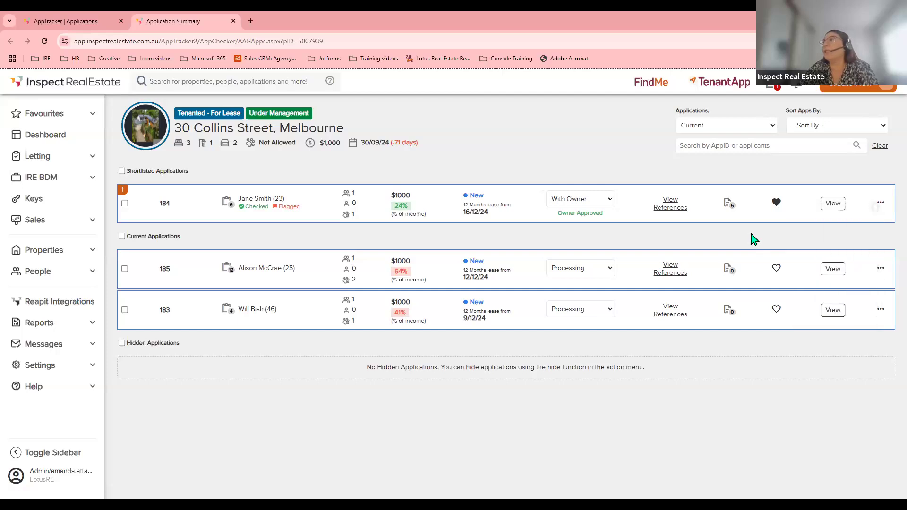
click(830, 208)
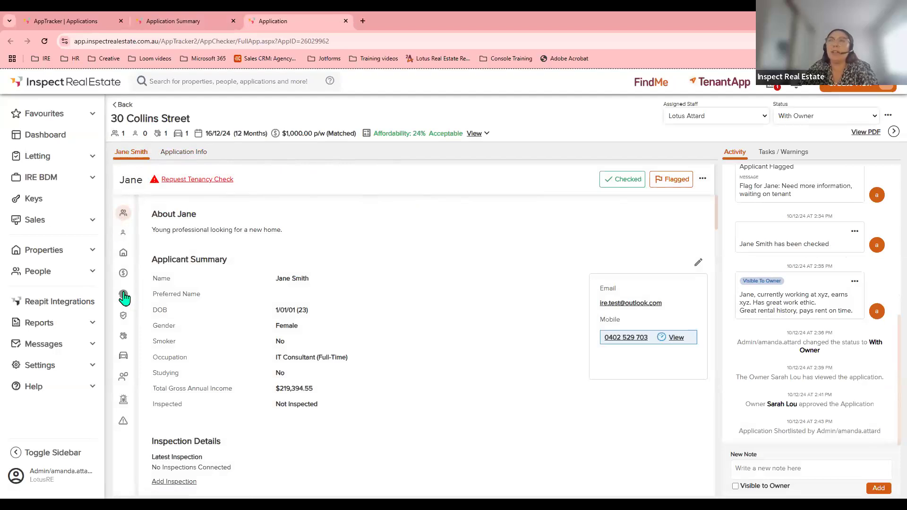
Scroll through application 184 to review all its sections.
scroll(191, 264, down, 3)
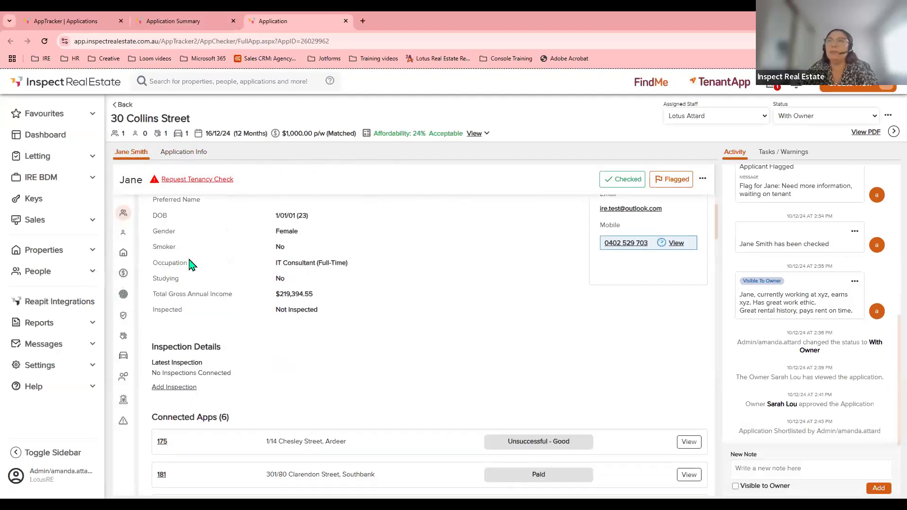
scroll(191, 265, down, 2)
scroll(192, 264, up, 1)
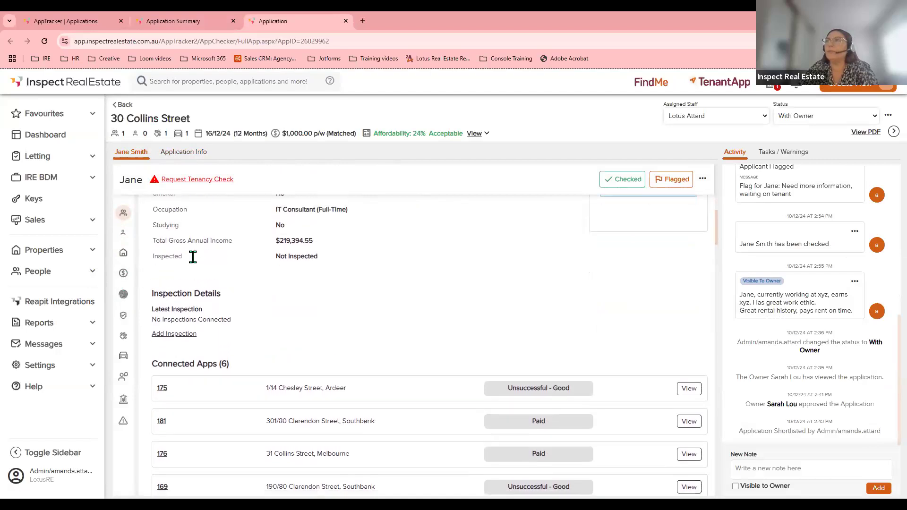
scroll(194, 262, down, 3)
scroll(197, 263, down, 1)
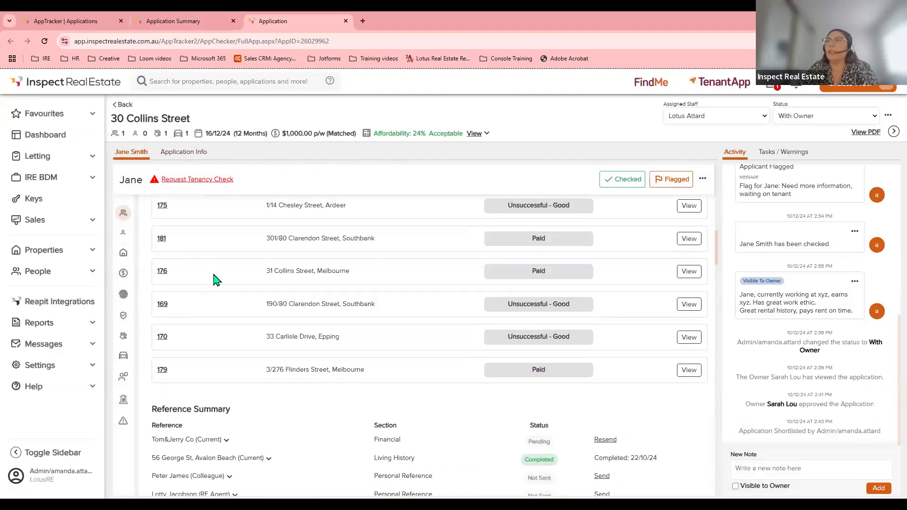
scroll(215, 280, down, 3)
scroll(216, 281, down, 2)
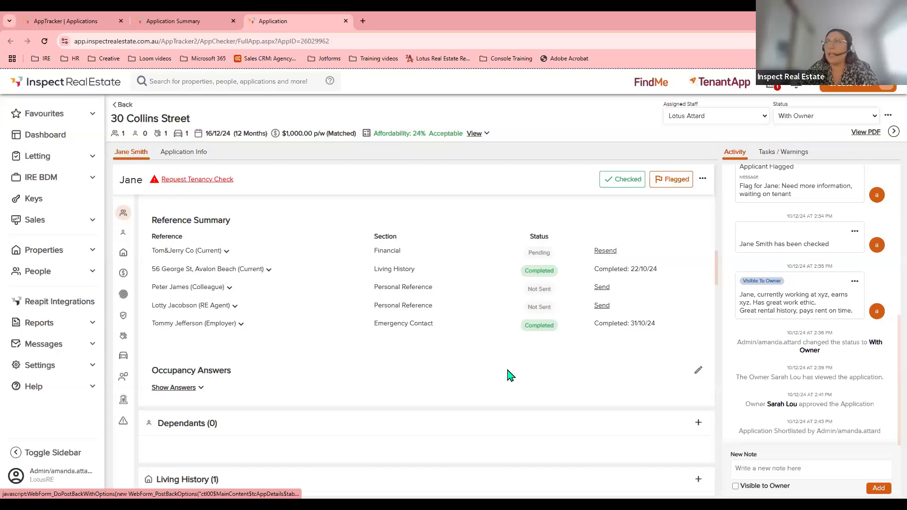
scroll(510, 376, down, 5)
scroll(510, 375, down, 3)
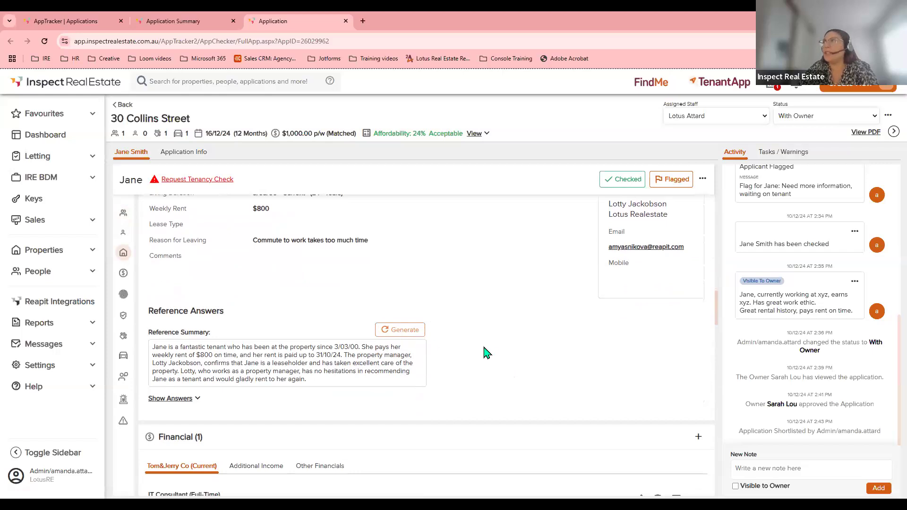
scroll(494, 354, down, 5)
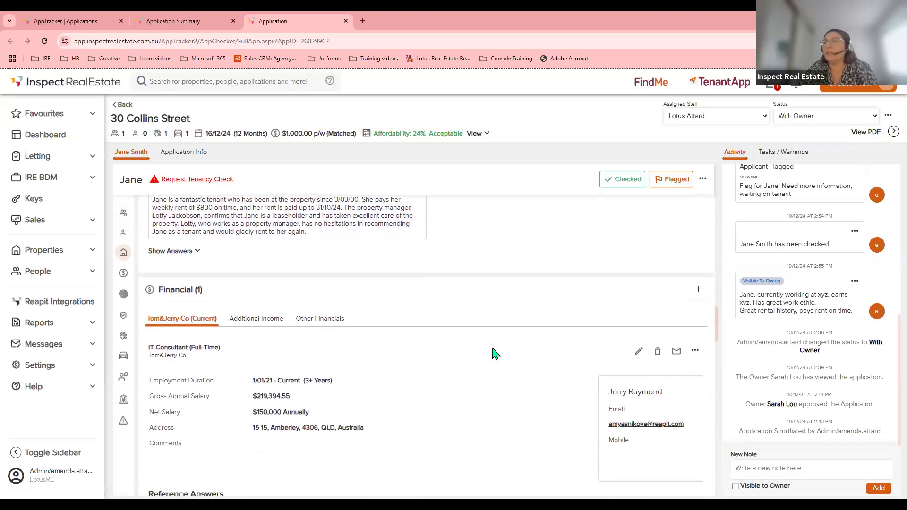
scroll(494, 354, down, 1)
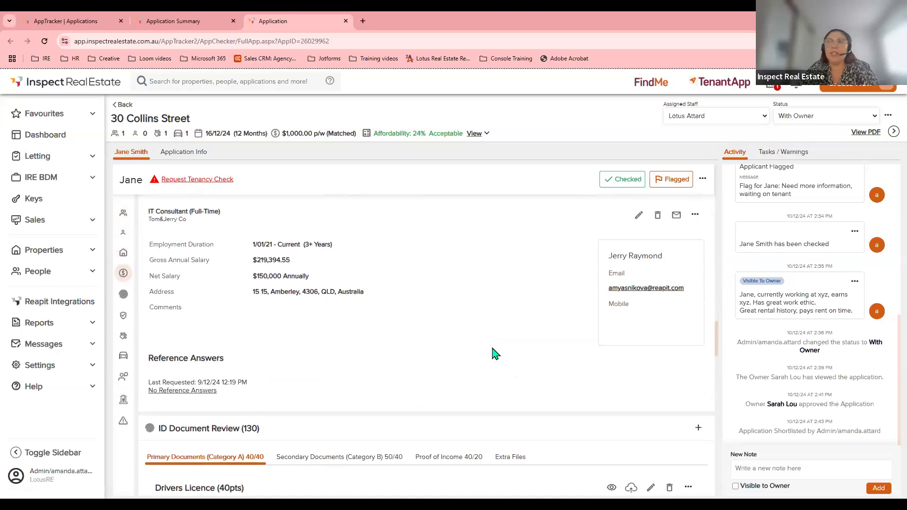
scroll(494, 354, down, 9)
scroll(497, 354, down, 5)
scroll(498, 355, down, 1)
scroll(497, 355, down, 4)
scroll(497, 354, down, 5)
scroll(500, 355, down, 6)
scroll(499, 354, up, 6)
scroll(492, 352, up, 8)
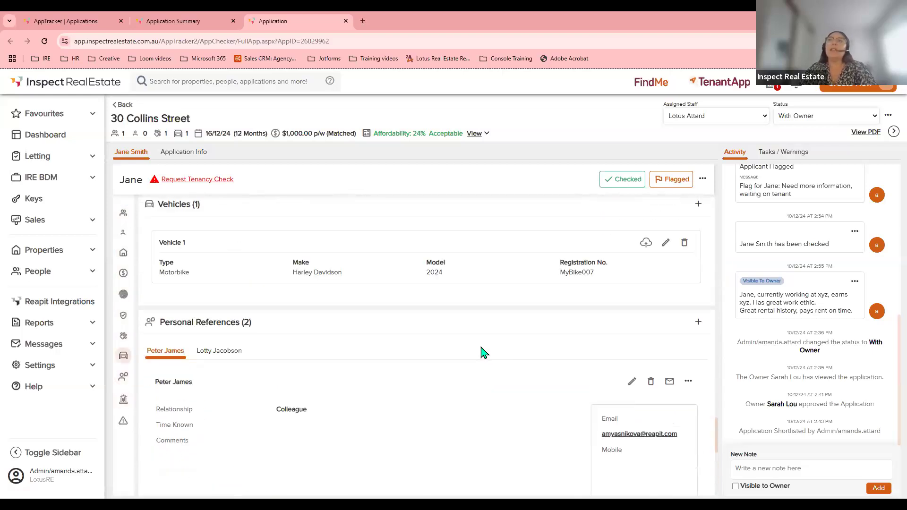
Jump through Applicant Details, Dependants and Living History to the ID Document Review section.
click(122, 215)
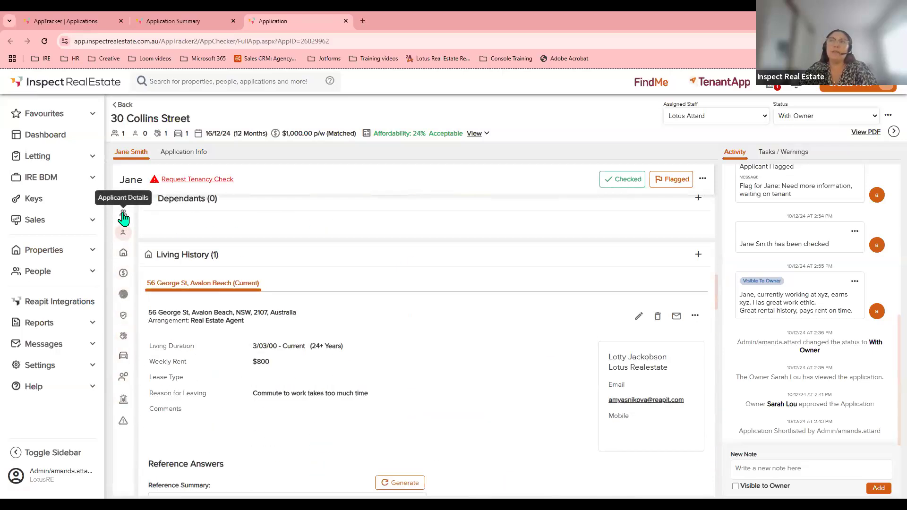
click(122, 233)
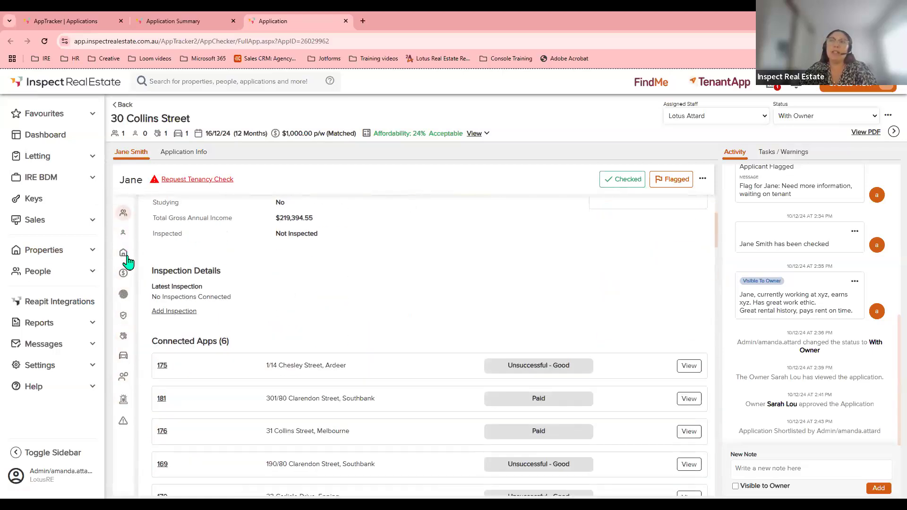
click(125, 258)
click(123, 295)
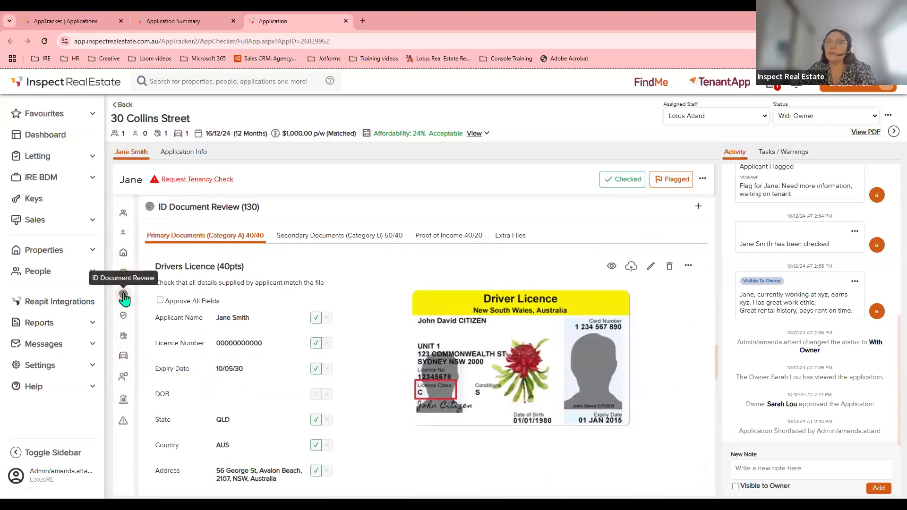
Try setting the status to Waiting Payment, cancelling the property address search.
click(703, 118)
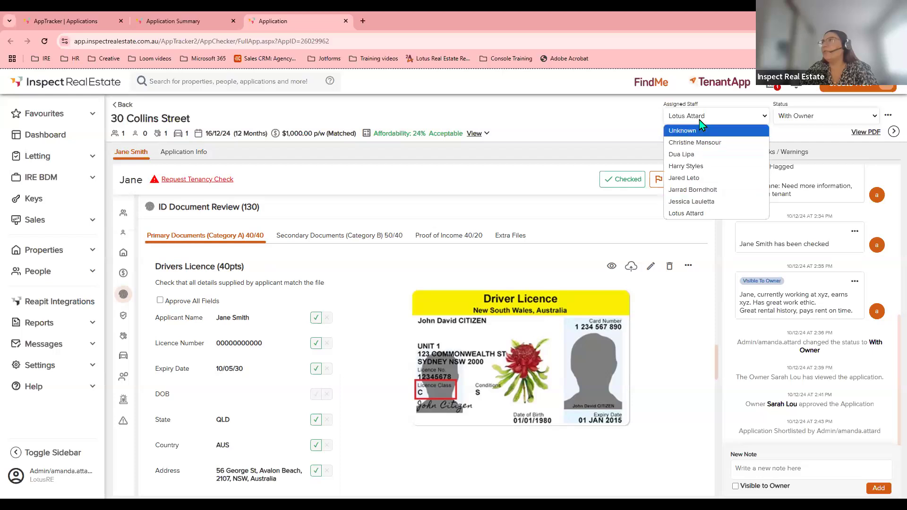
click(803, 120)
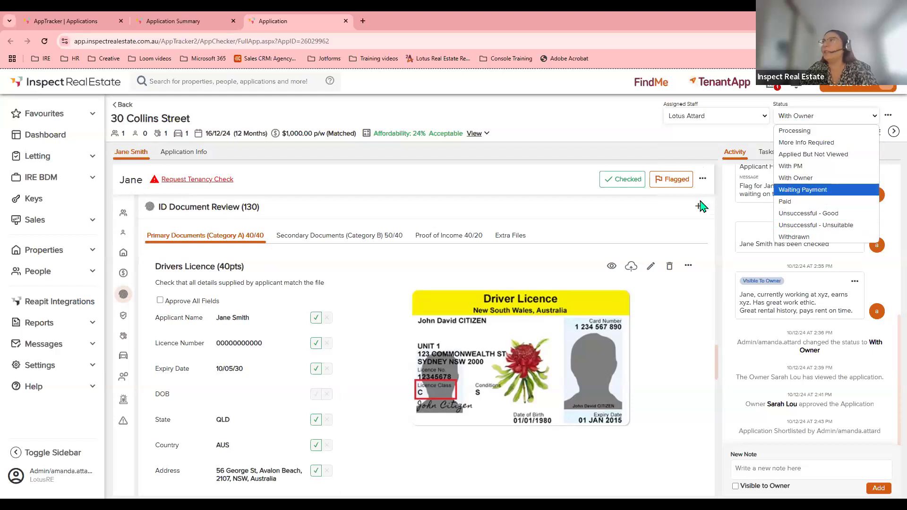
click(803, 190)
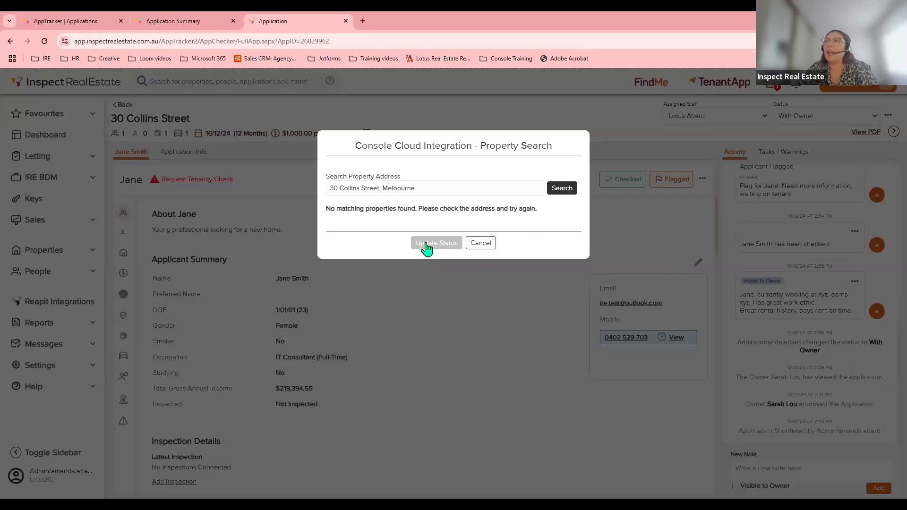
click(557, 194)
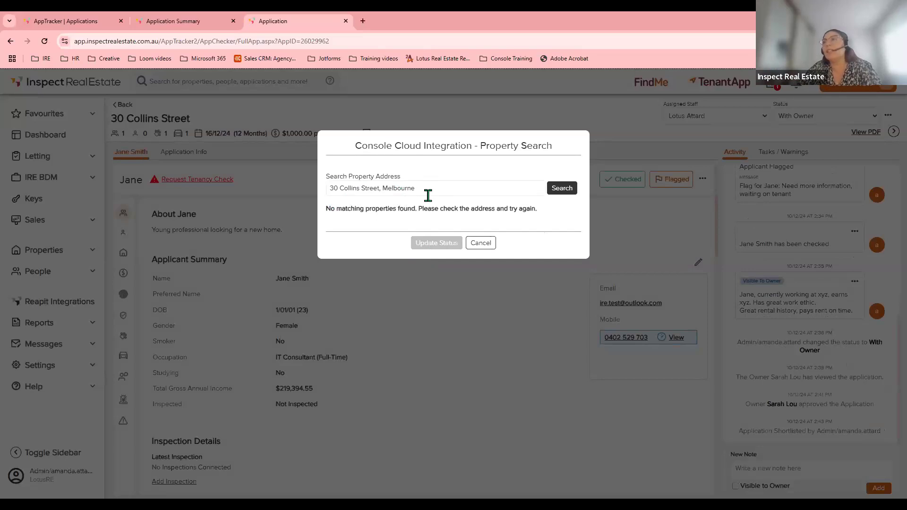
click(481, 243)
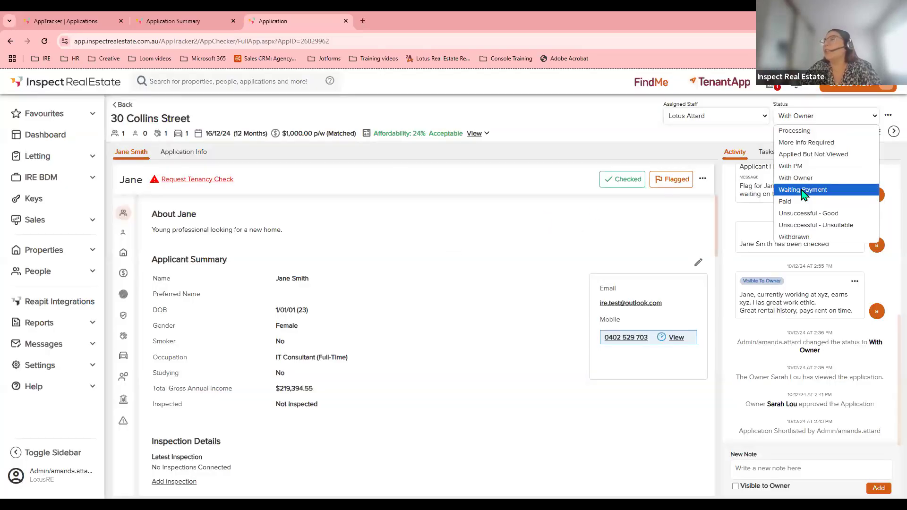
Retry Waiting Payment, cancel the search again, then set the status to Paid.
click(803, 190)
click(442, 242)
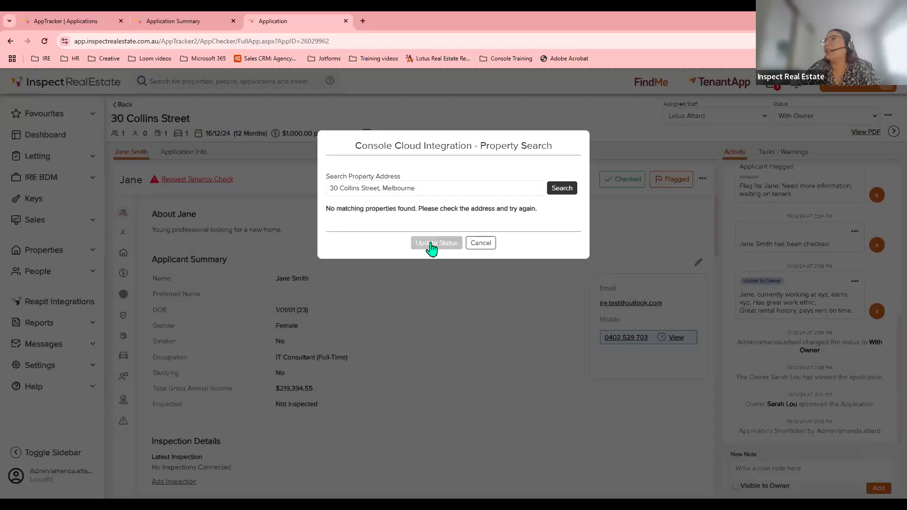
click(566, 191)
click(482, 251)
click(795, 124)
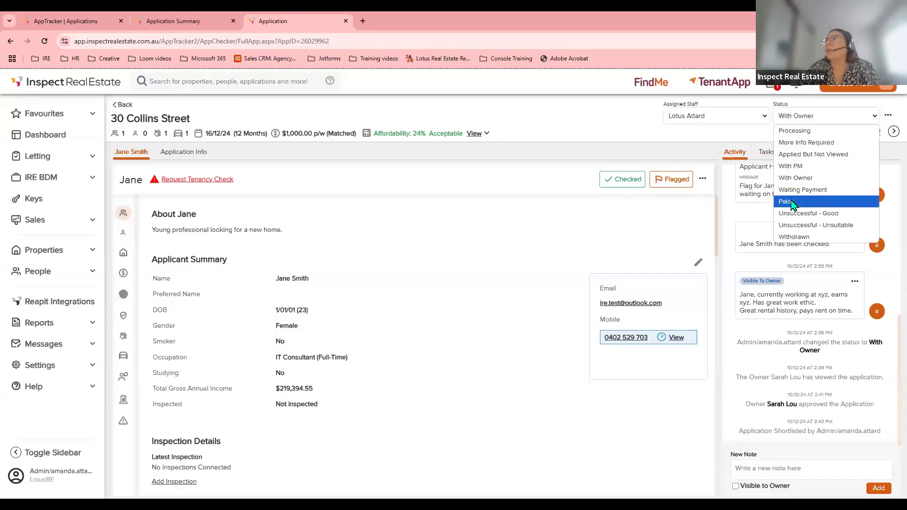
click(792, 201)
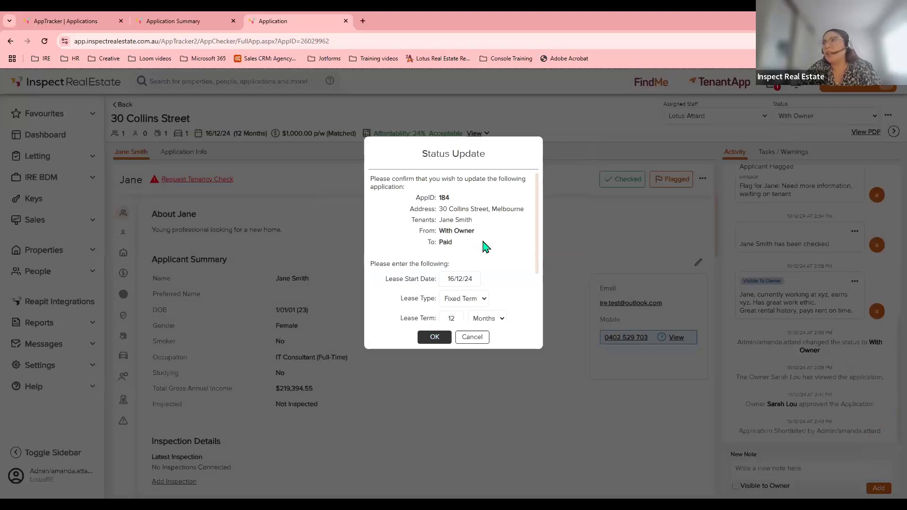
Confirm the 12-month lease and Paid status, and acknowledge the Off Vacancy List notice.
scroll(481, 243, down, 2)
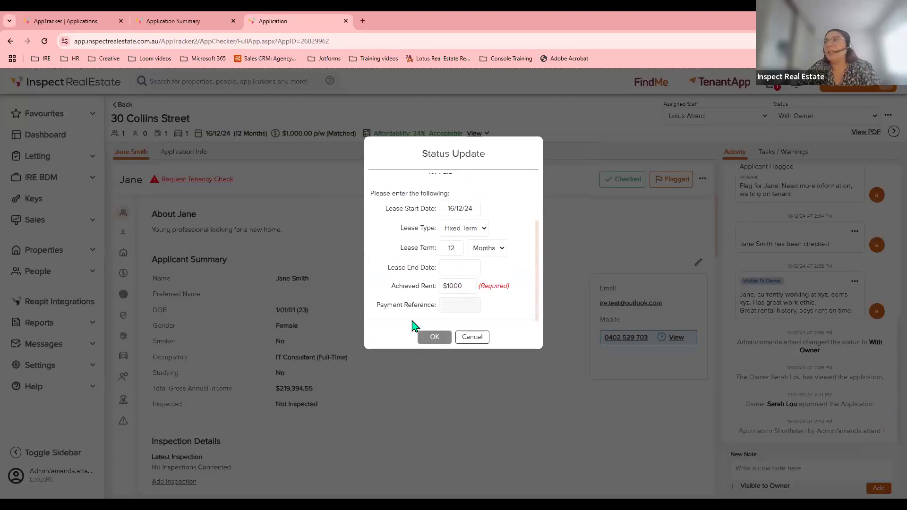
click(431, 338)
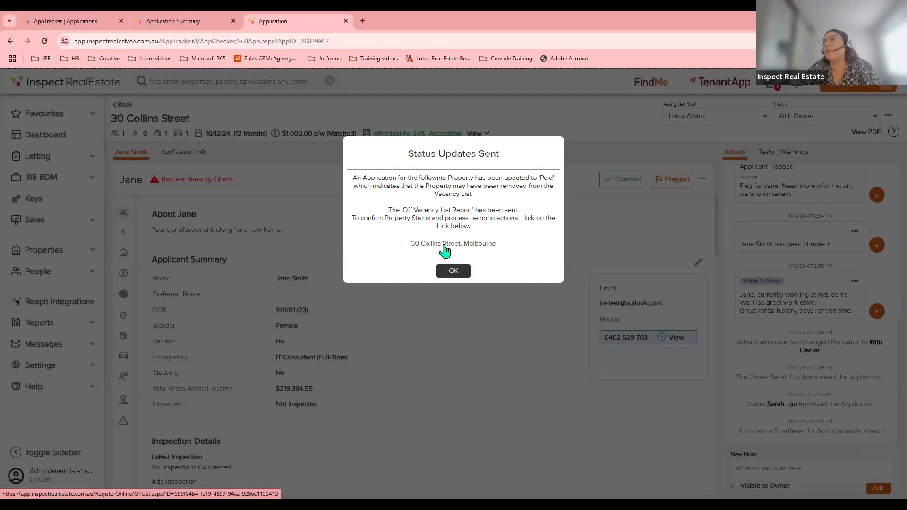
click(454, 270)
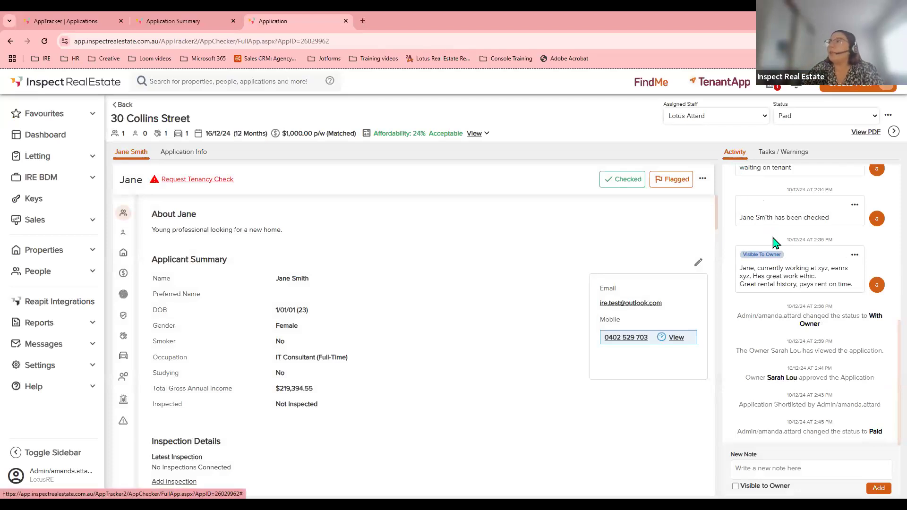
Show application 184's Tasks / Warnings: 0 of 5 tasks complete and 4 warnings.
scroll(782, 232, up, 5)
scroll(782, 232, down, 5)
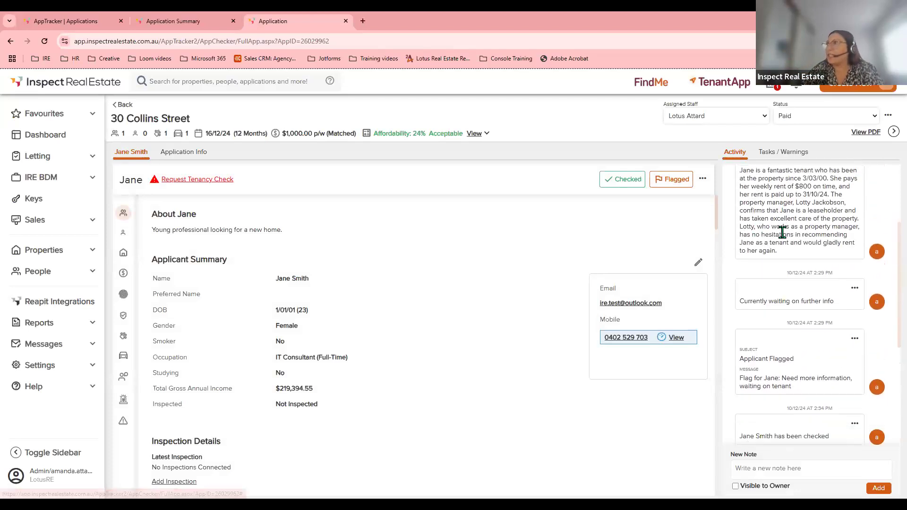
click(754, 468)
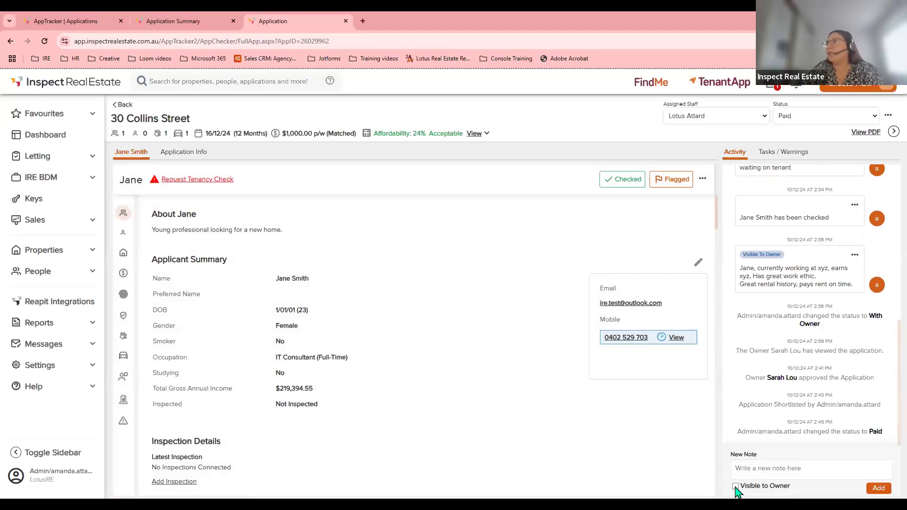
click(780, 152)
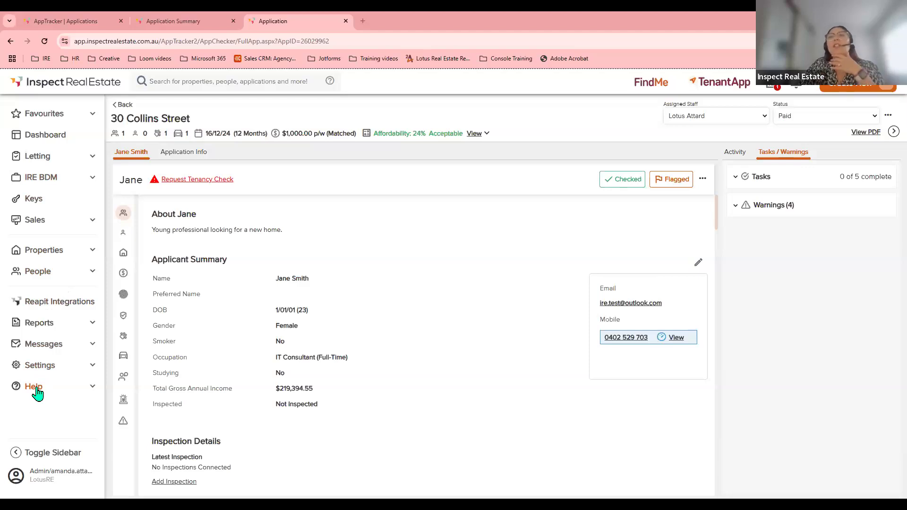
Expand Help, then move the PowerPoint show from the Recap slide to the closing thank-you slide.
click(36, 392)
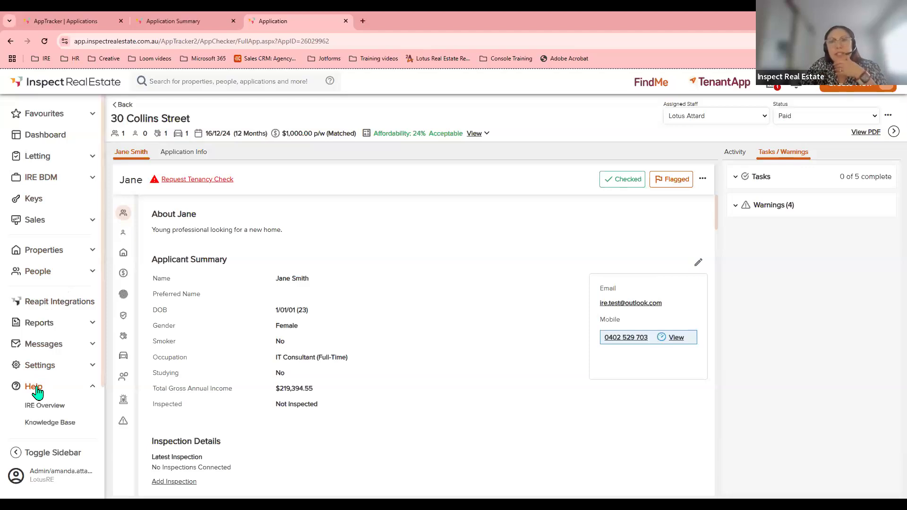
scroll(37, 392, down, 1)
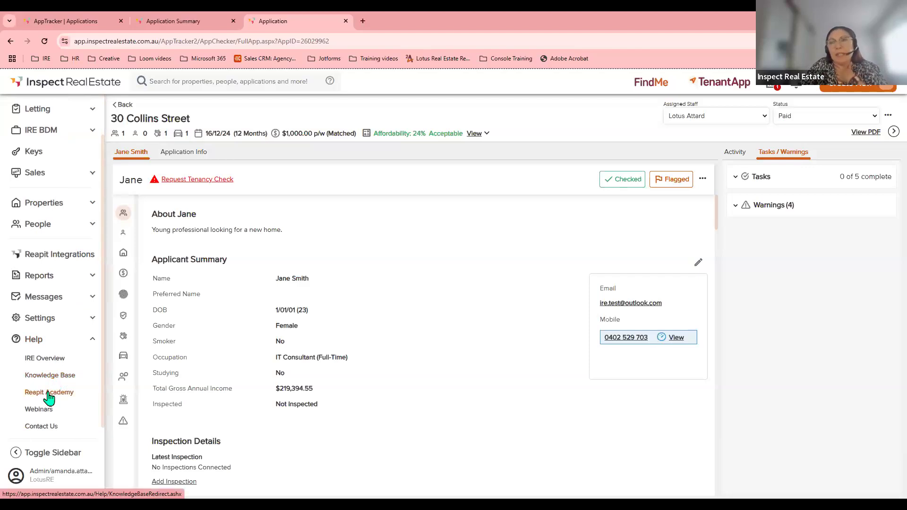
scroll(49, 398, down, 1)
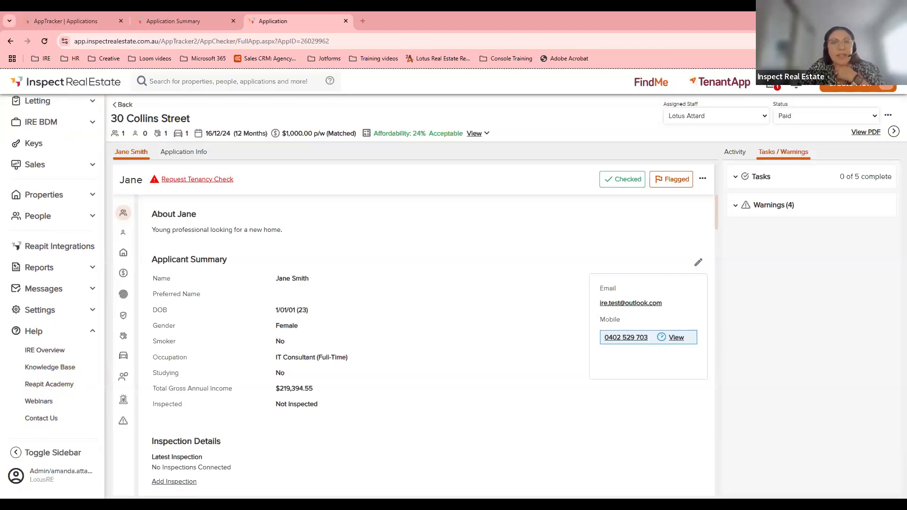
key(alt+Tab)
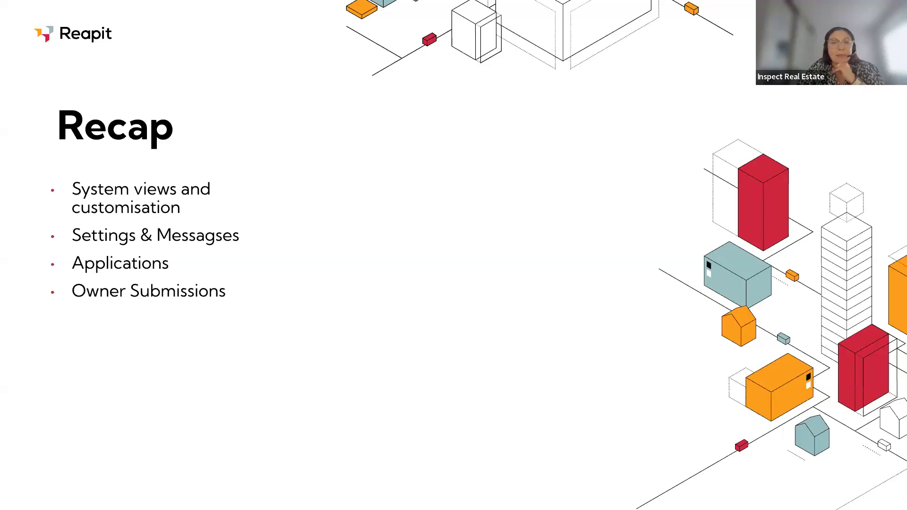
key(Right)
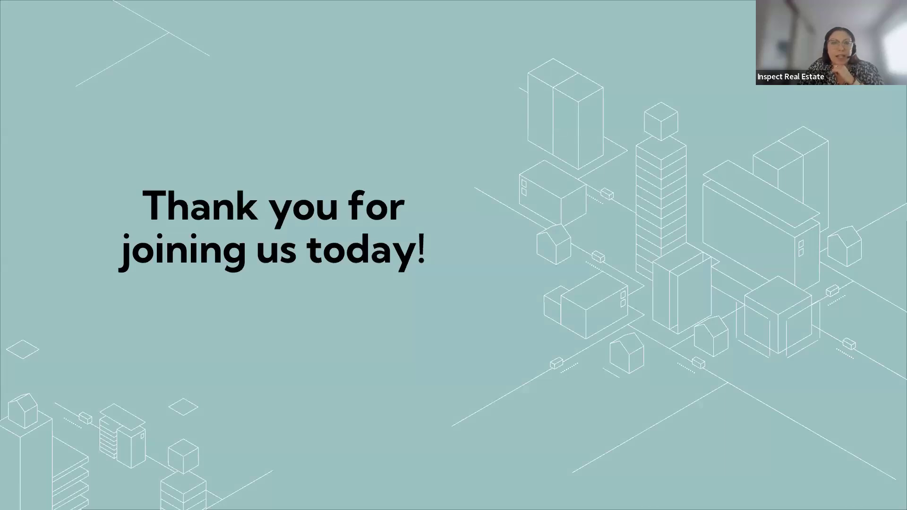